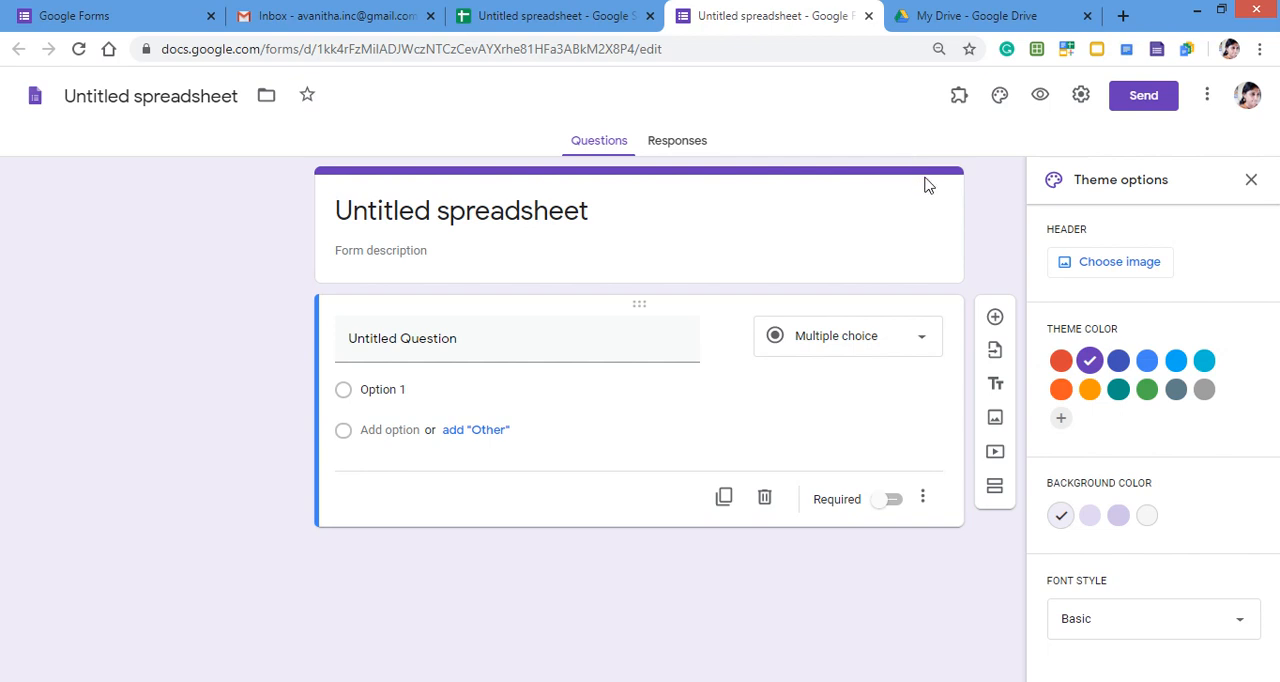
# - Look through the available header image sources, covering built-in themes, file upload and personal photos, without choosing an image
pyautogui.click(1121, 275)
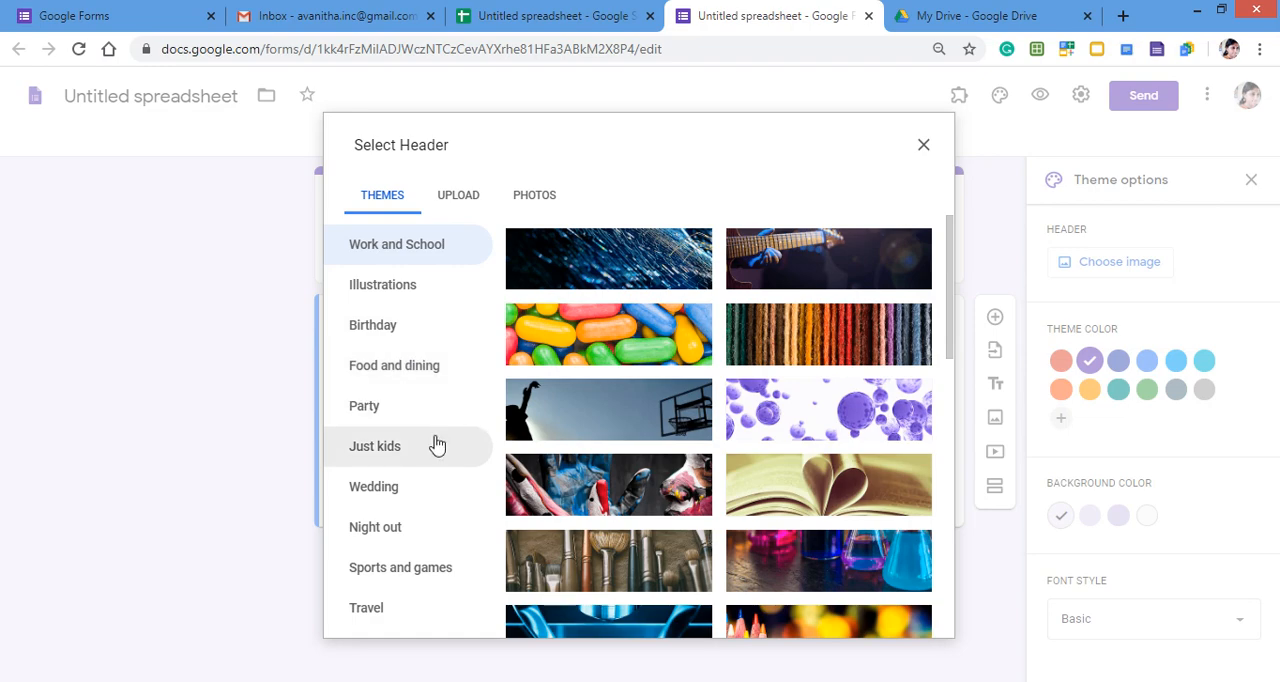
pyautogui.scroll(-10, 628, 403)
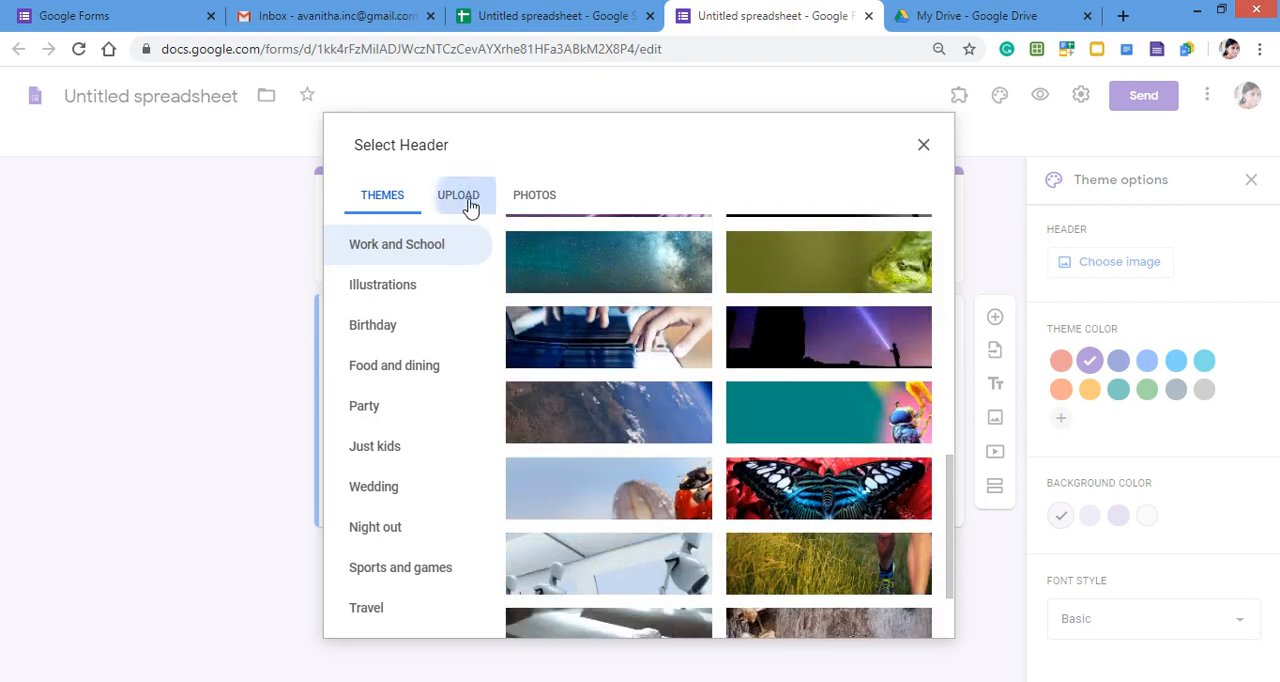
pyautogui.click(470, 205)
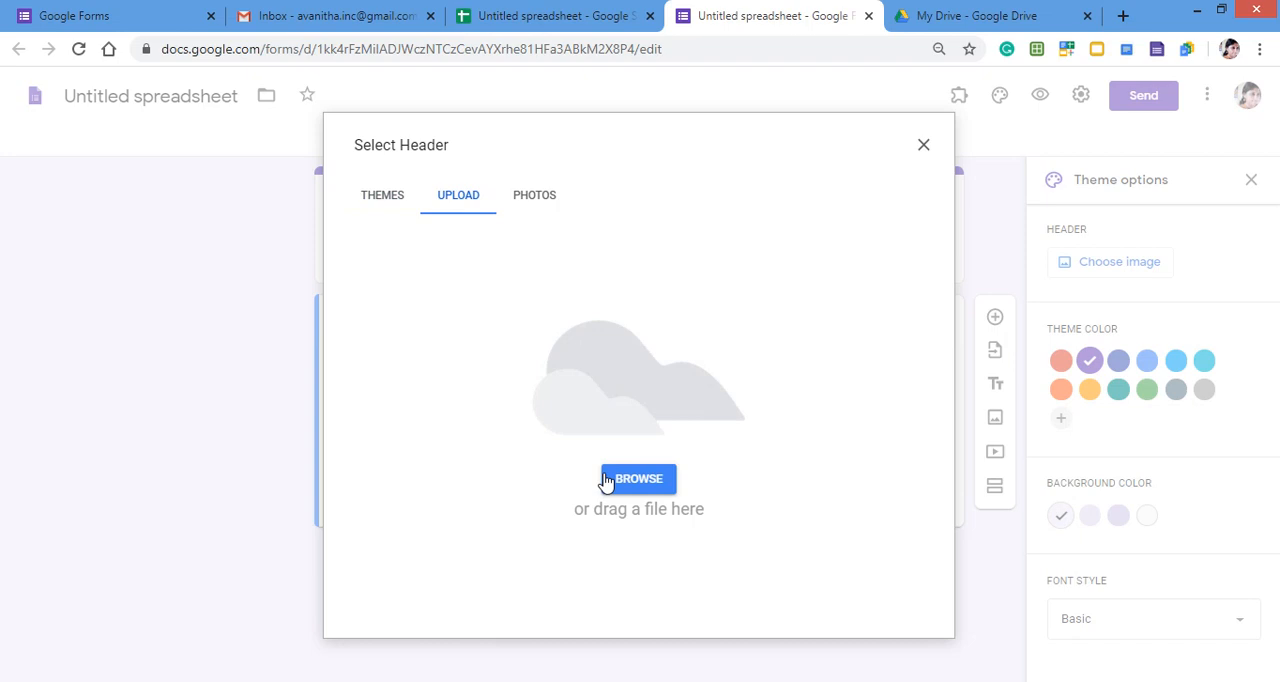
pyautogui.click(535, 205)
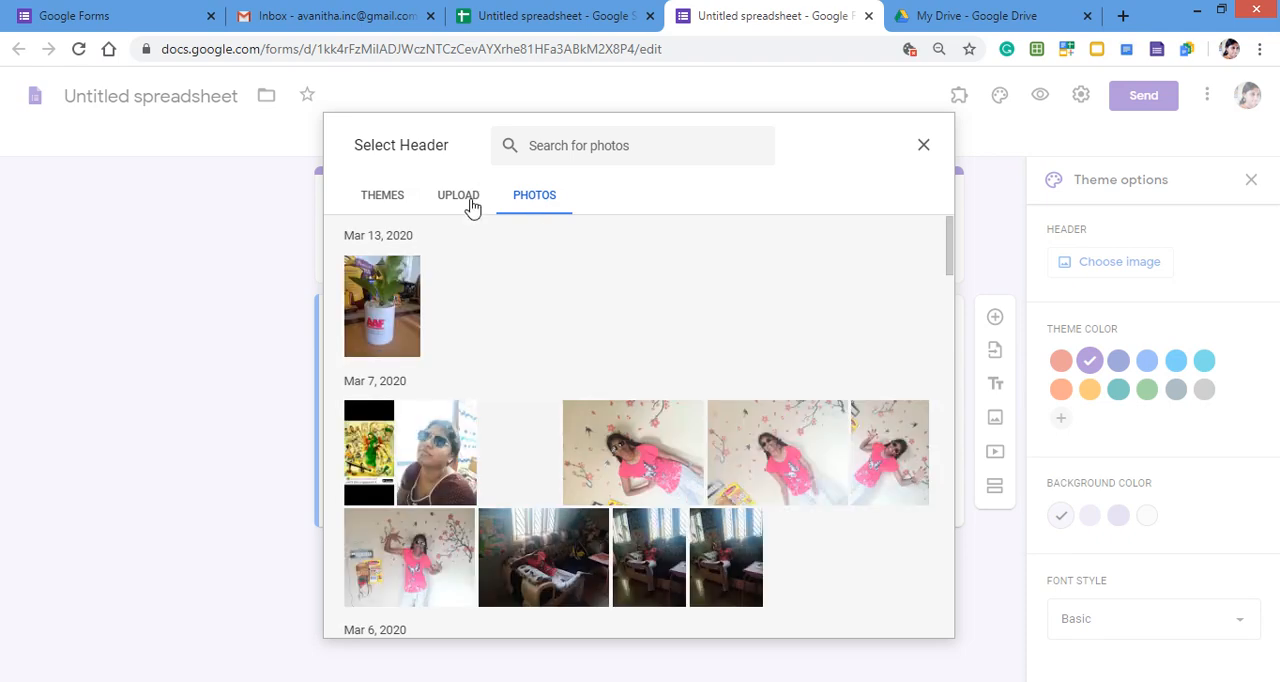
pyautogui.click(469, 200)
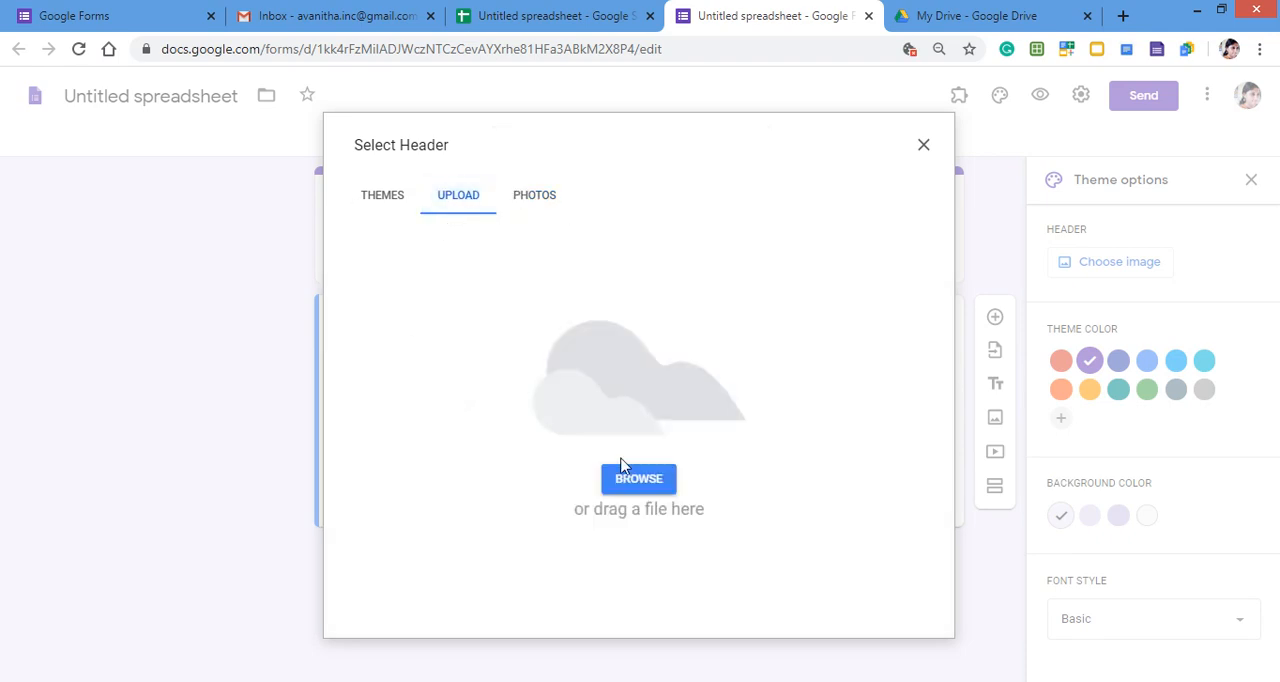
pyautogui.click(924, 147)
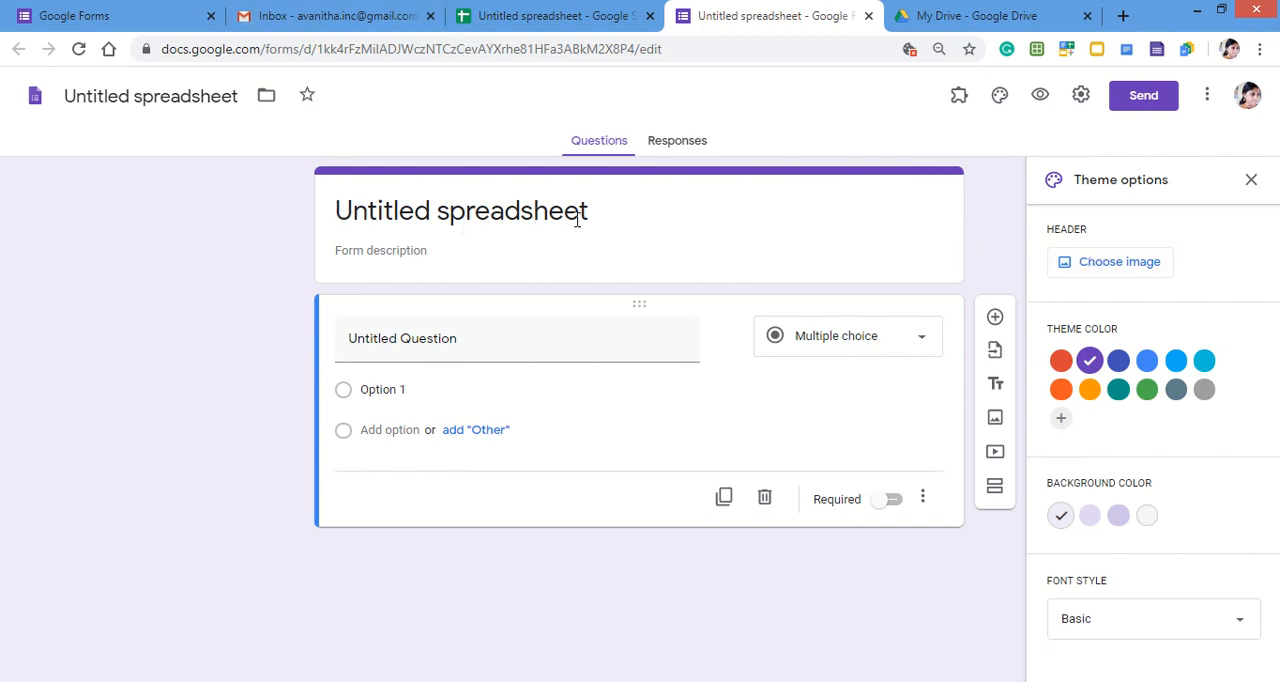
# - Review the form commands available in the linked spreadsheet and return to the form's title
pyautogui.click(553, 15)
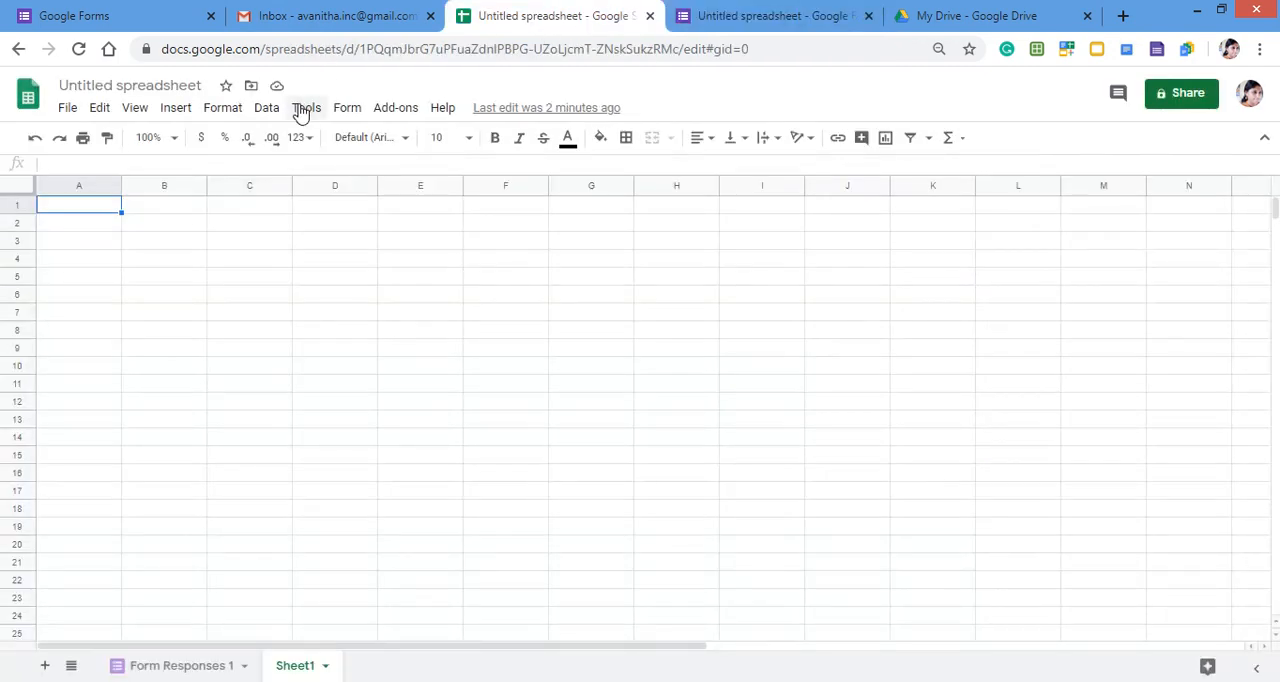
pyautogui.click(357, 115)
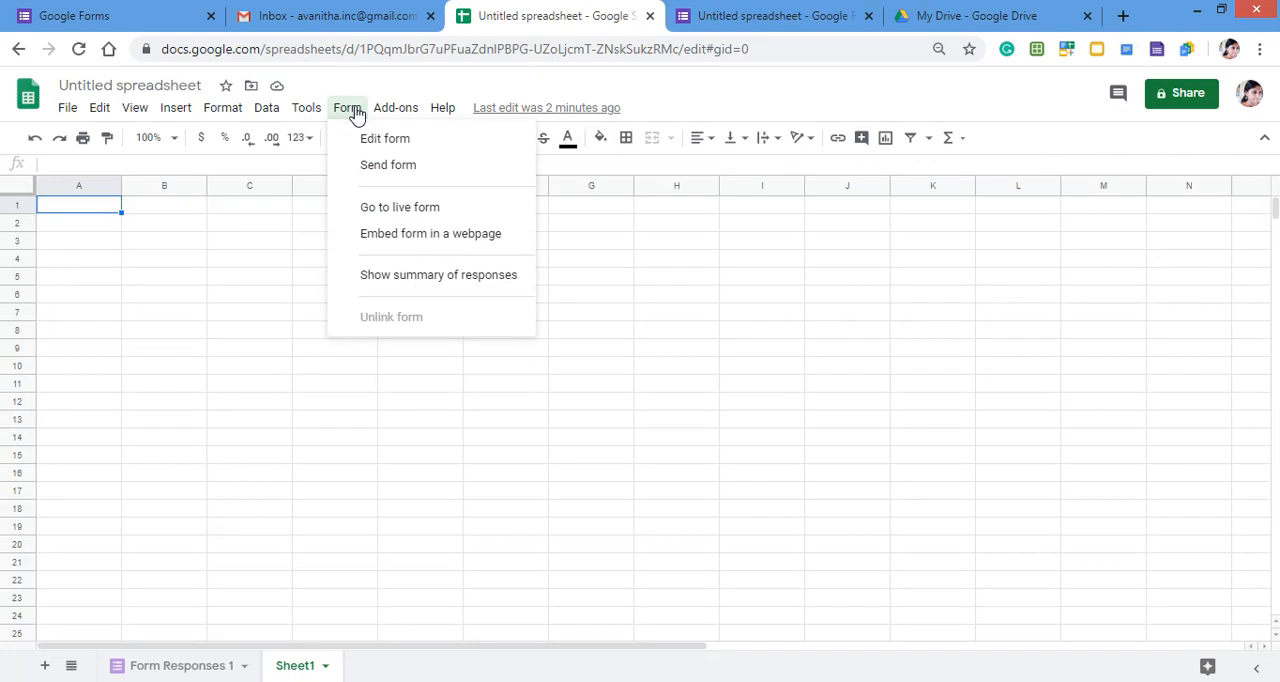
pyautogui.click(775, 15)
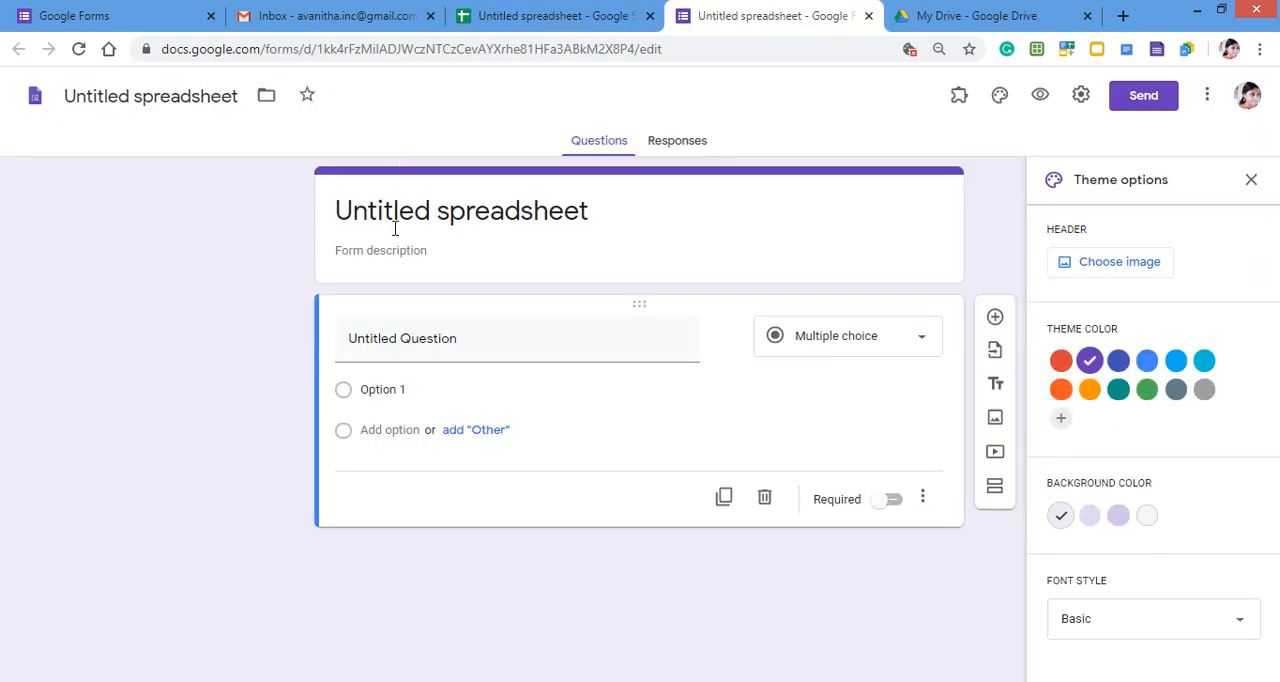
pyautogui.click(606, 210)
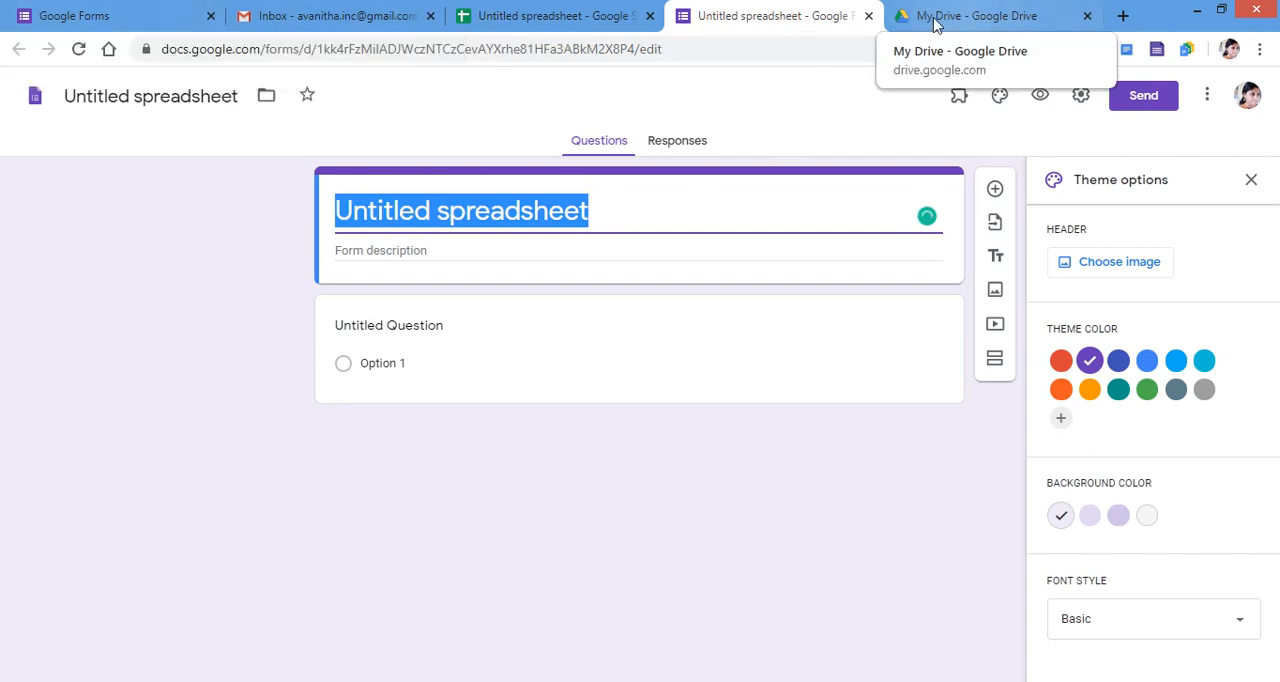
# - Close the spreadsheet-linked form and create a new blank form from the Google Forms home page
pyautogui.click(868, 15)
pyautogui.click(90, 10)
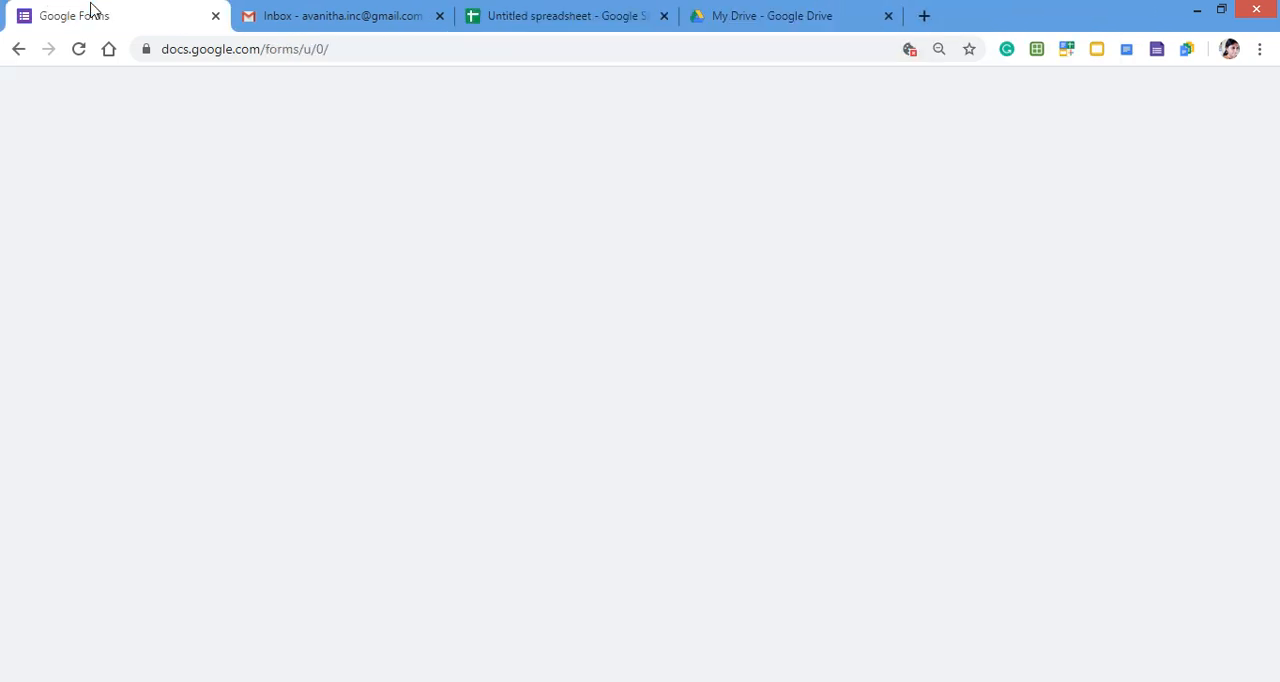
pyautogui.click(222, 225)
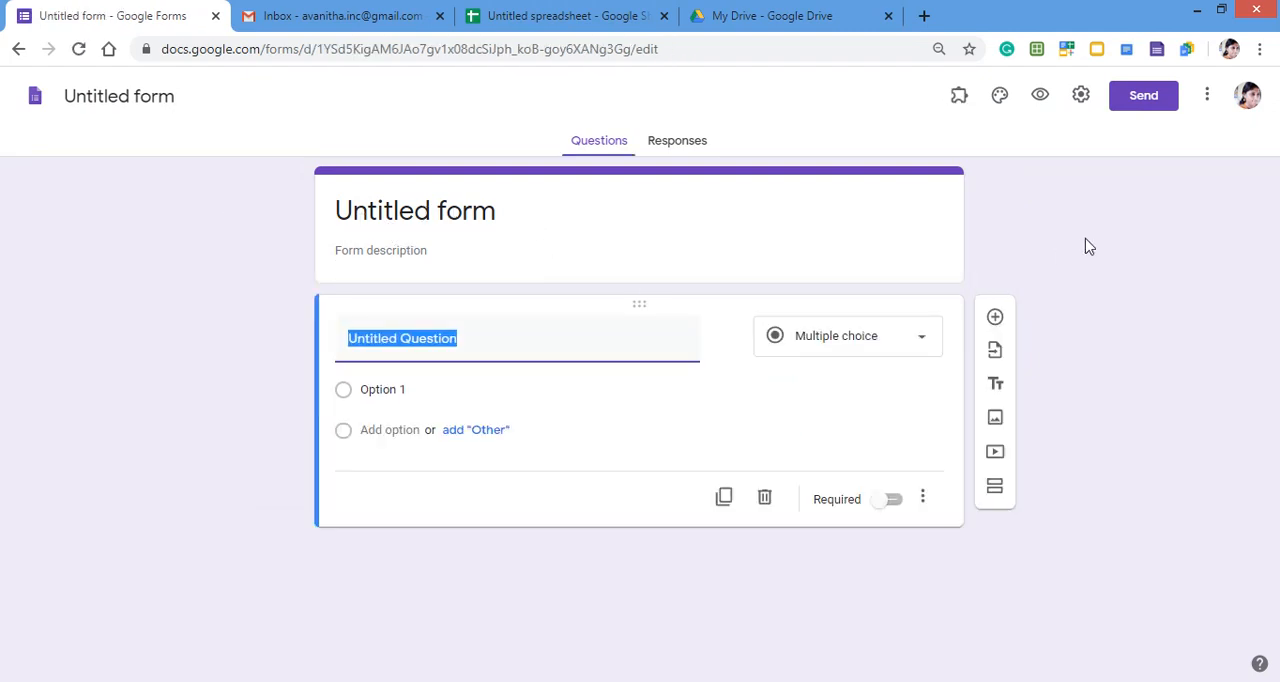
# - Set the form's header to the Work and School theme image of an open book with heart-shaped pages
pyautogui.click(1001, 96)
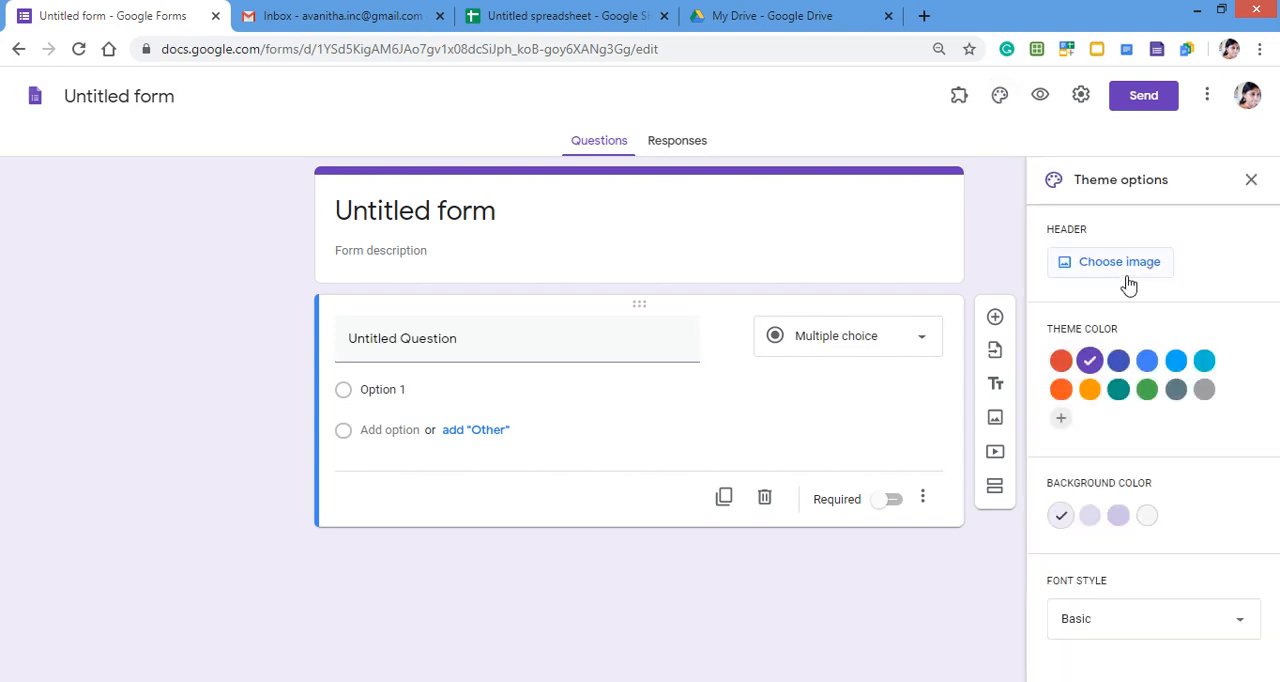
pyautogui.click(1120, 263)
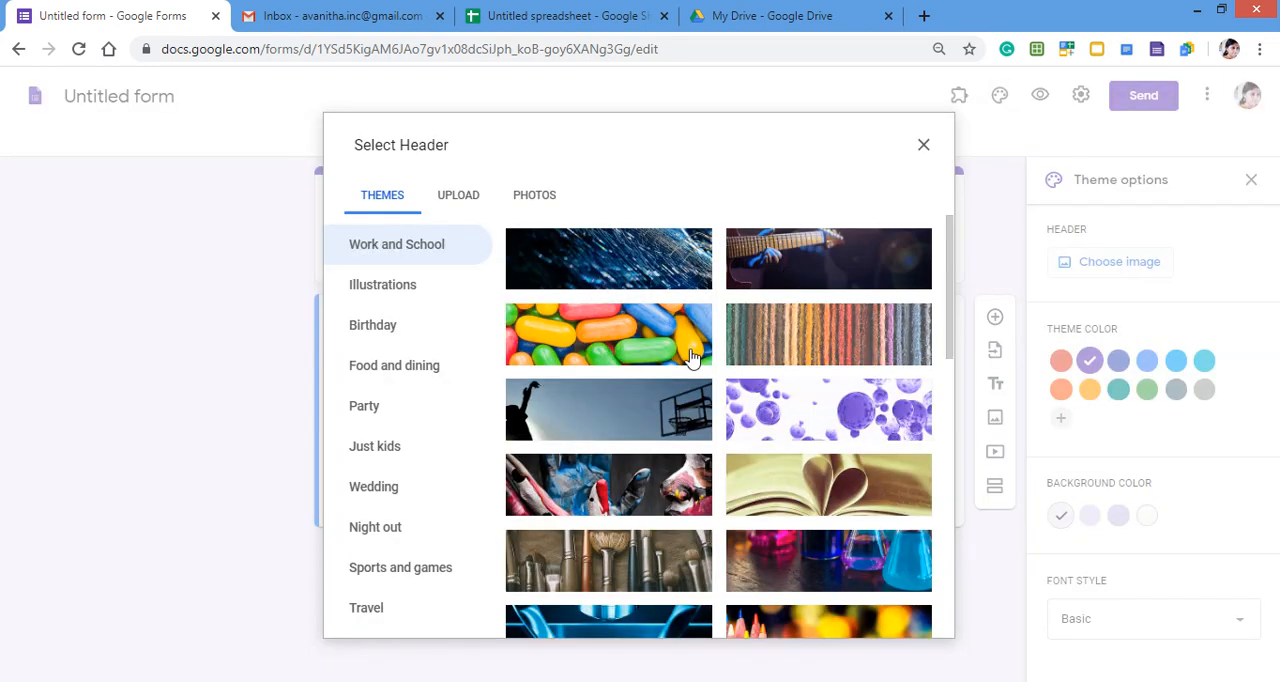
pyautogui.click(835, 505)
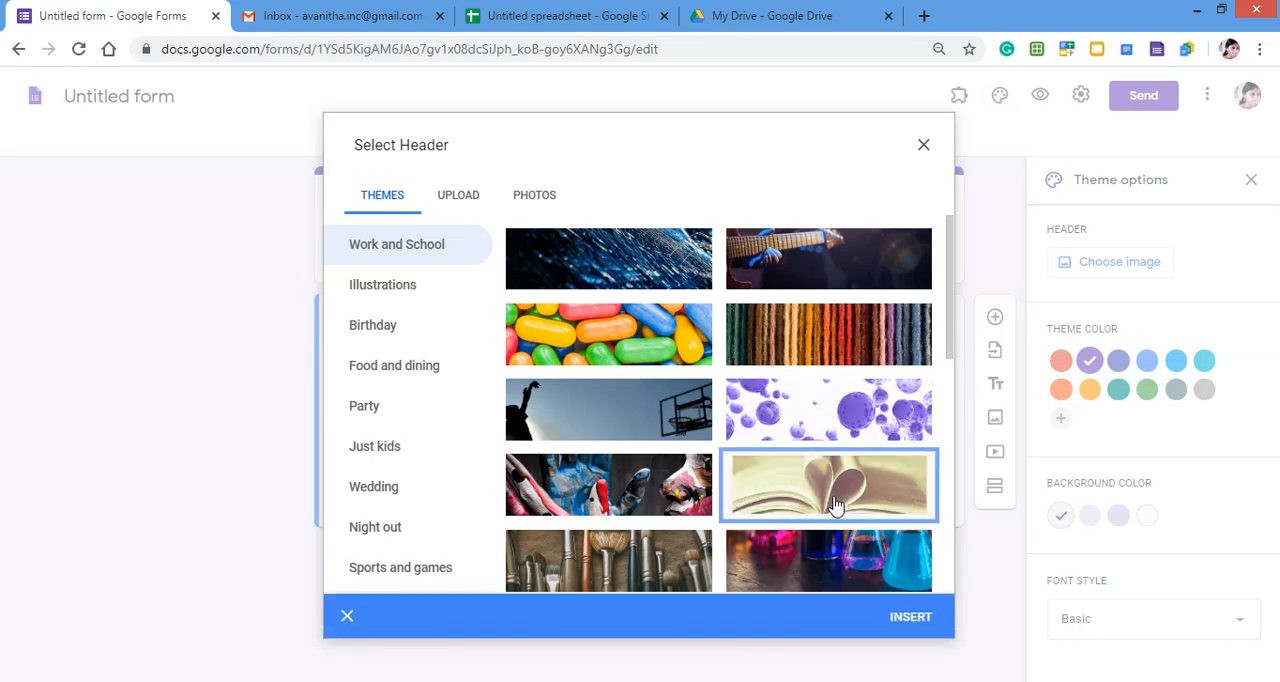
pyautogui.click(905, 620)
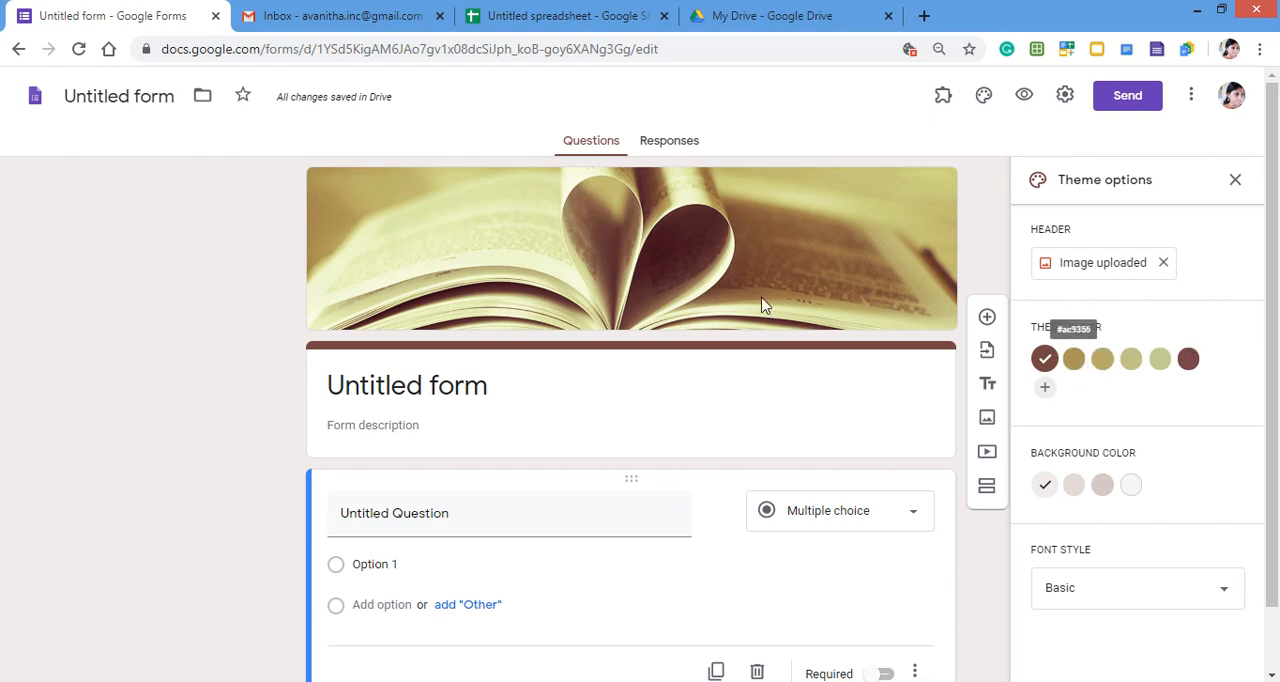
# - Add a custom red theme color to the form
pyautogui.click(1043, 391)
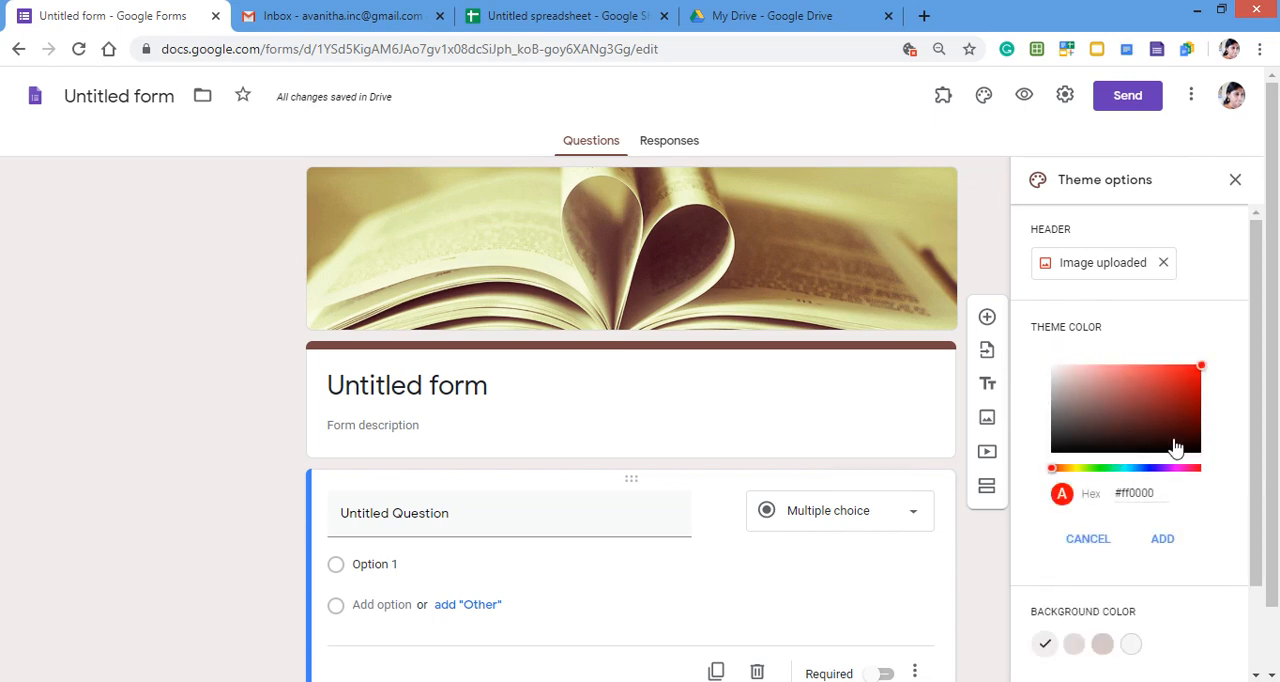
pyautogui.click(1158, 397)
pyautogui.click(1182, 381)
pyautogui.click(1163, 540)
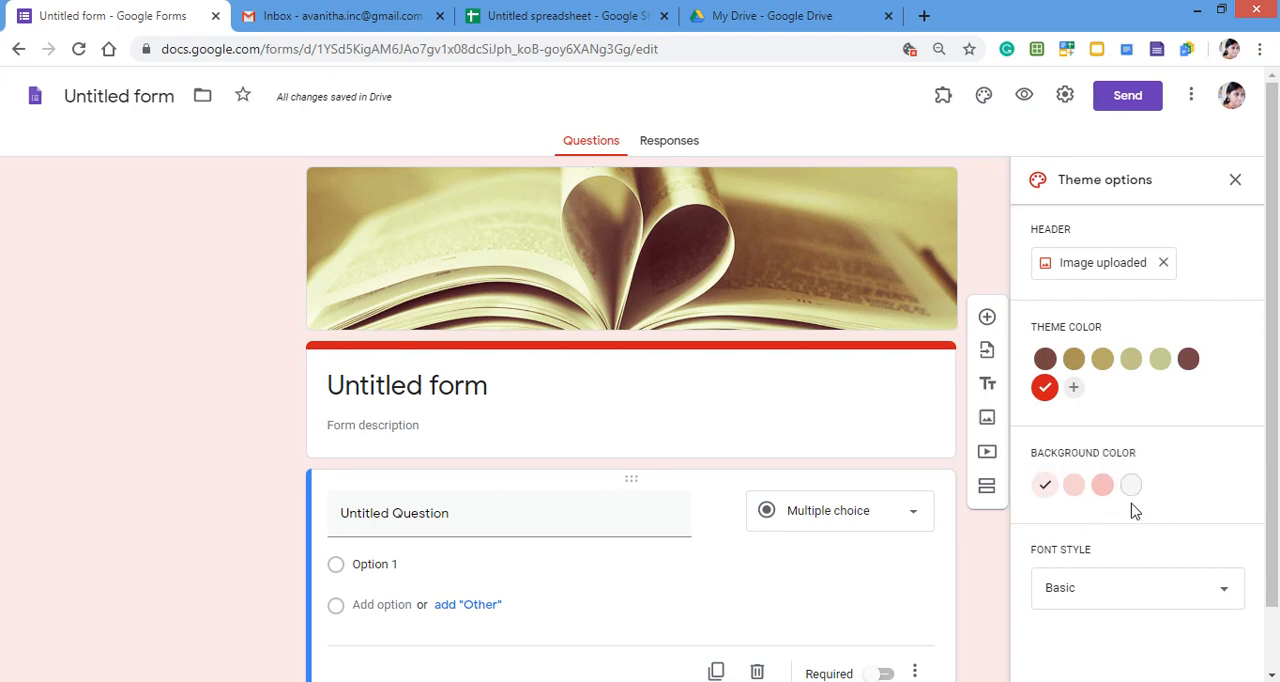
# - Look through the available font styles for the form without changing the current one
pyautogui.click(1201, 600)
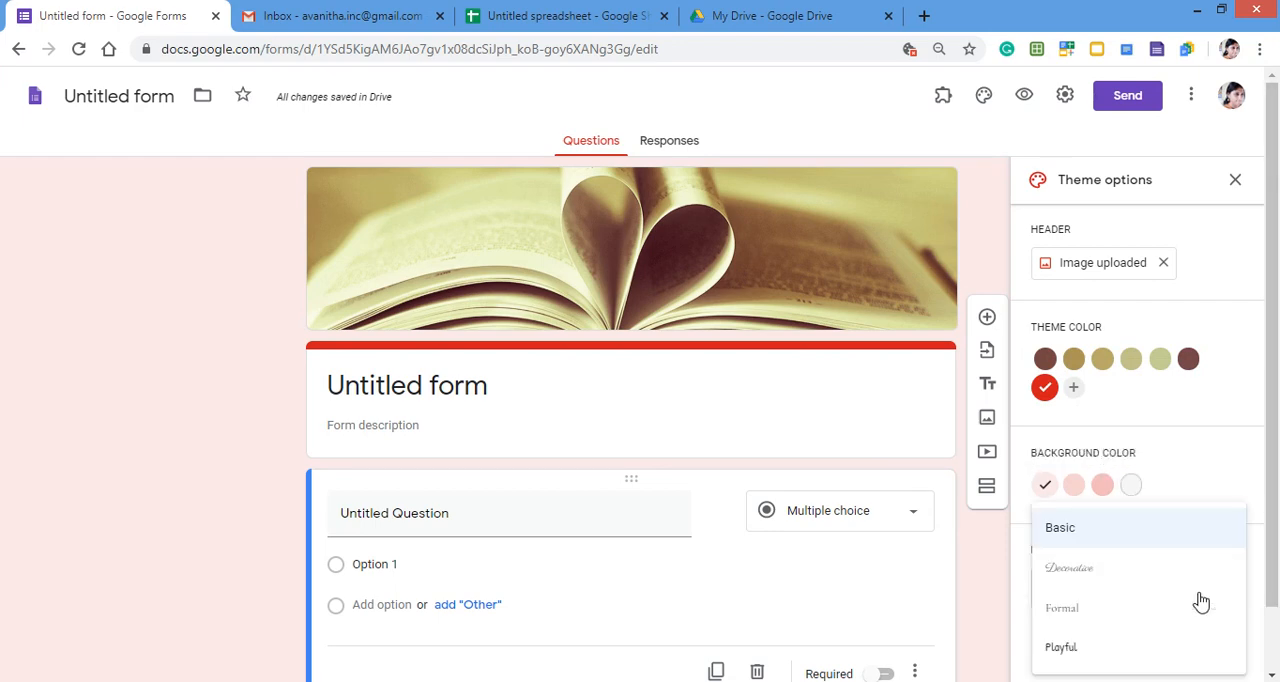
pyautogui.scroll(-1, 1201, 600)
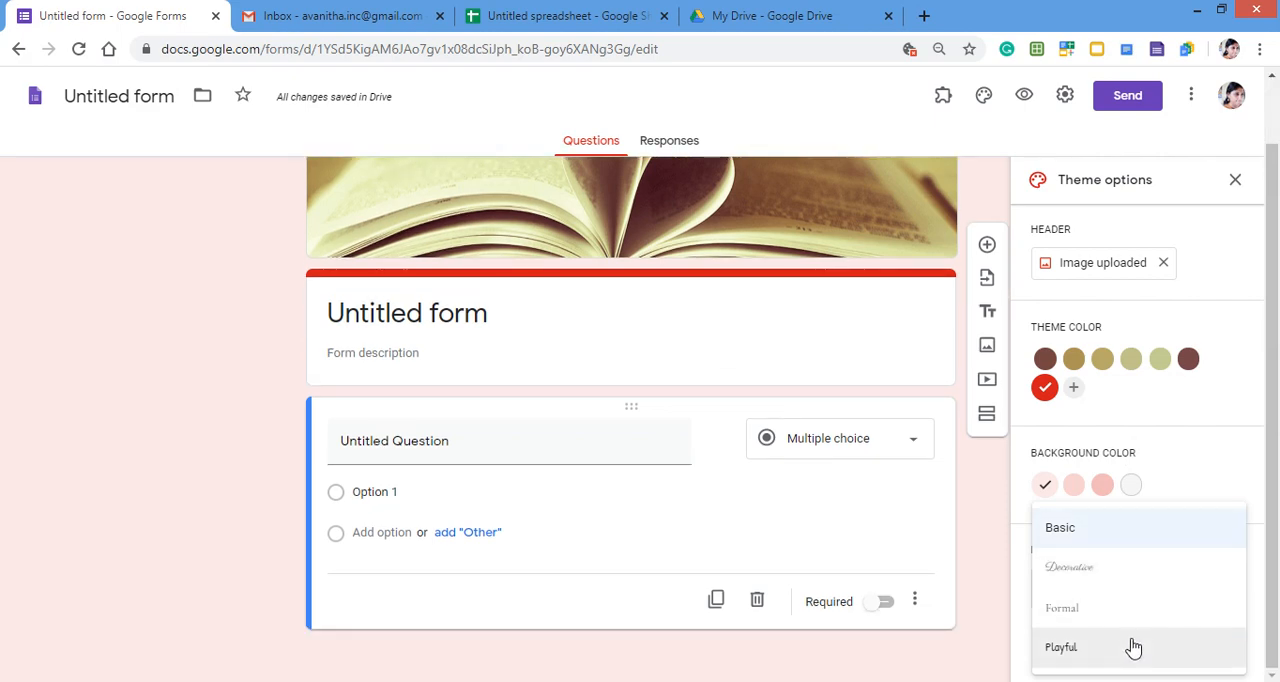
pyautogui.click(1210, 468)
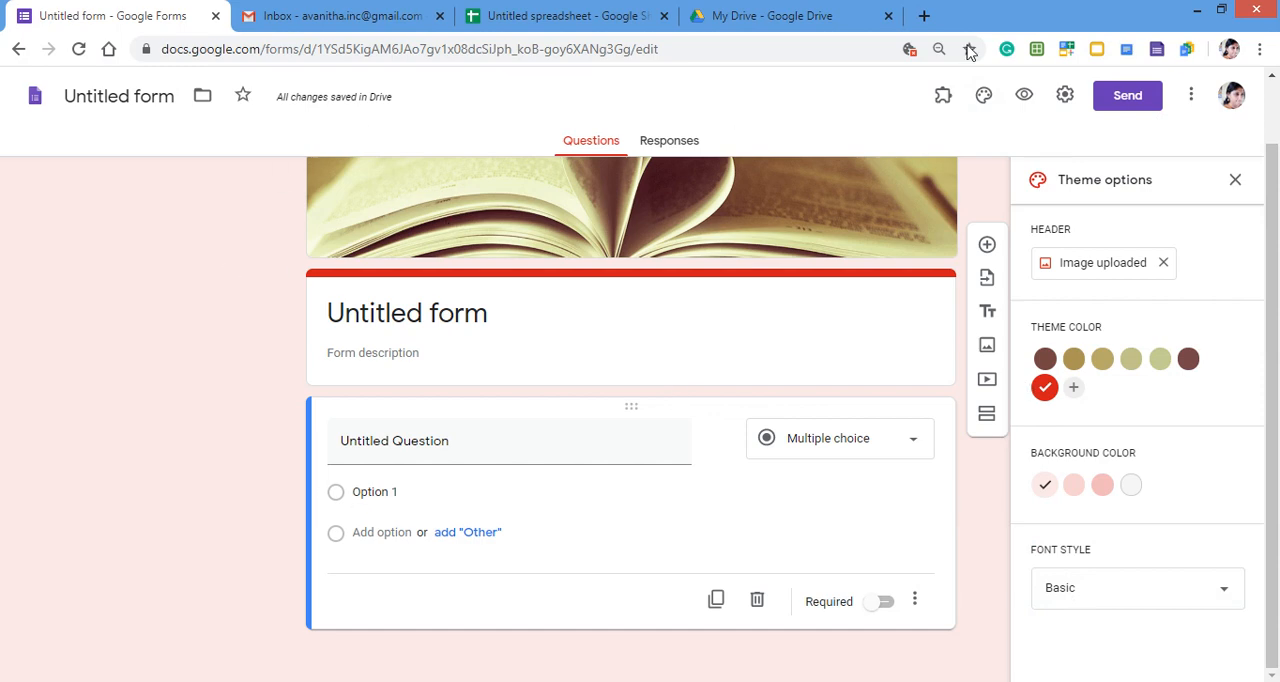
# - Preview the form as respondents see it and return to editing it
pyautogui.click(1028, 95)
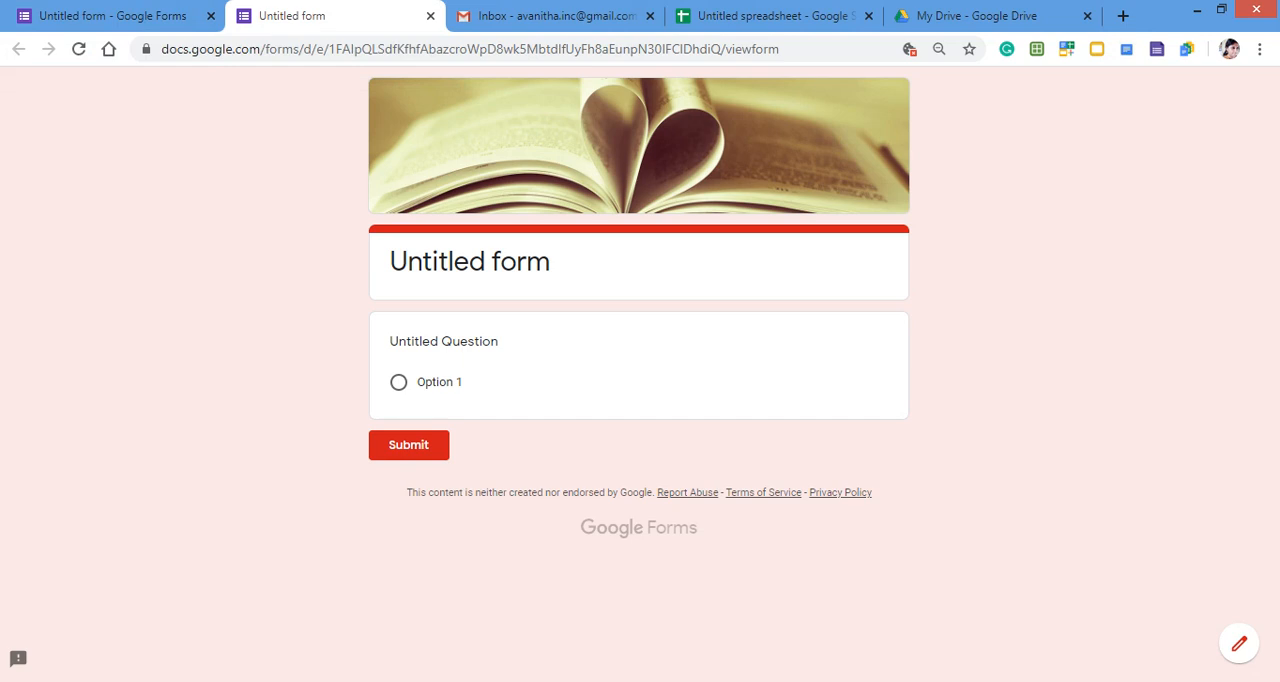
pyautogui.click(1241, 647)
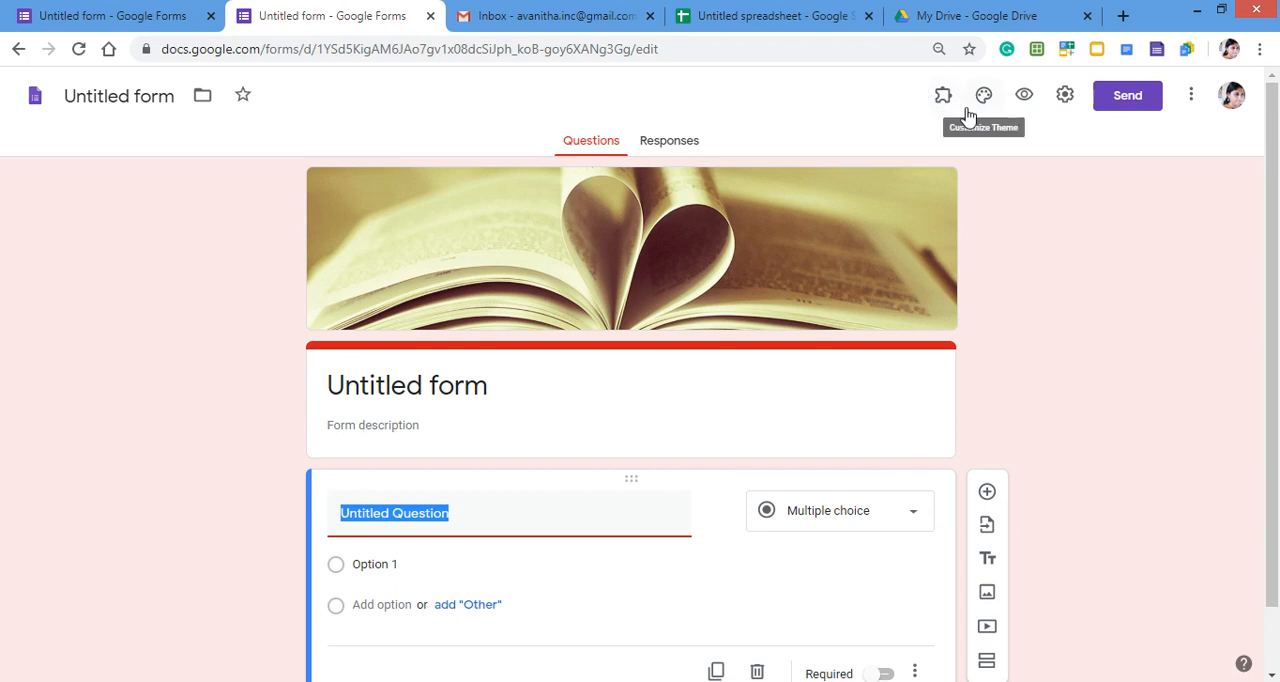
# - Examine the form's additional options and its installed add-ons
pyautogui.click(1191, 100)
pyautogui.click(1191, 100)
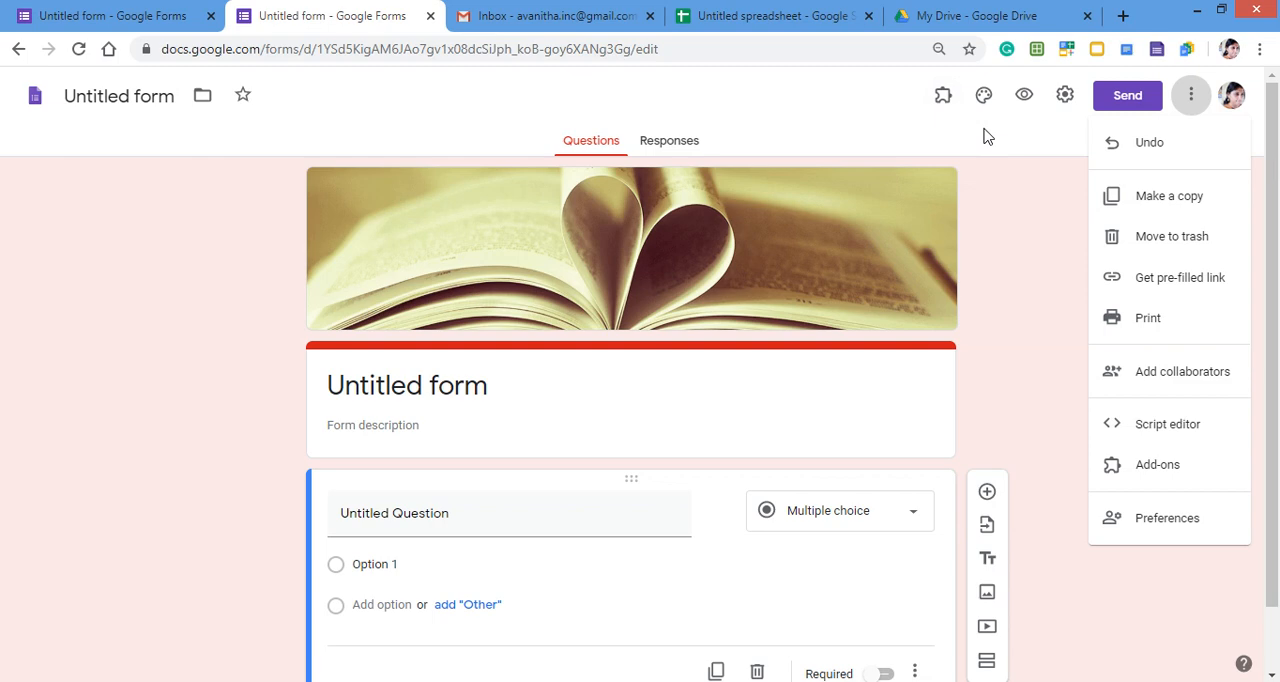
pyautogui.click(945, 97)
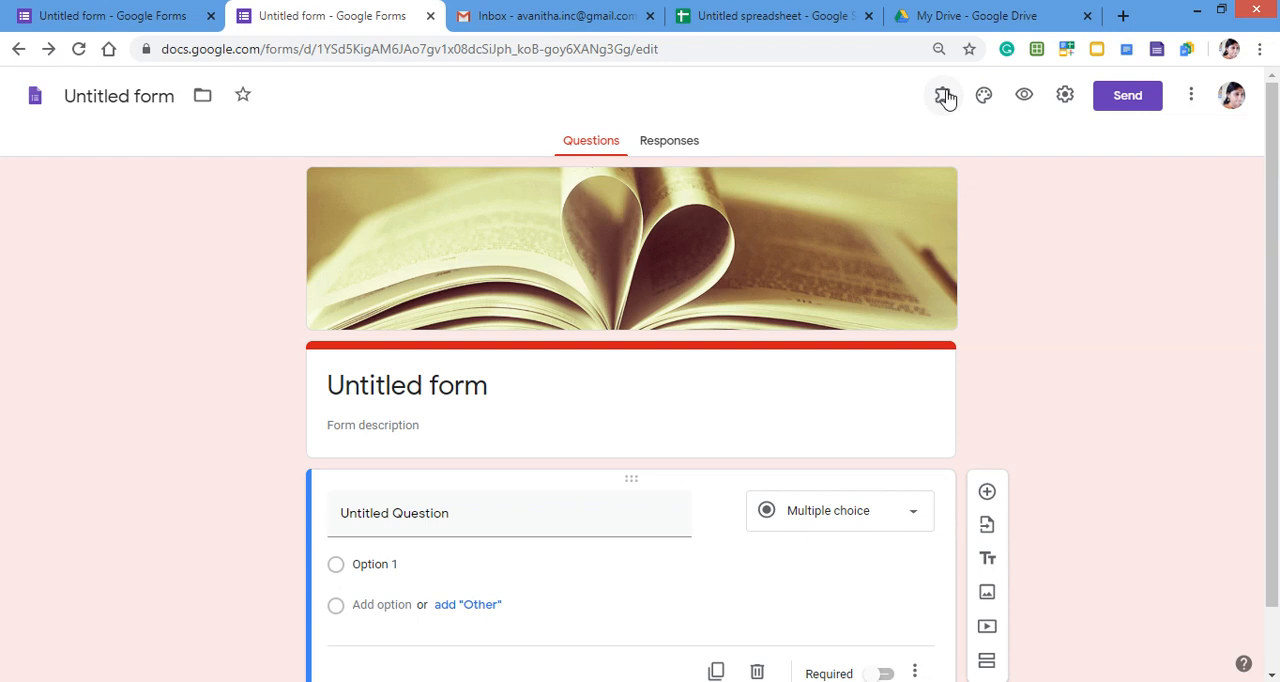
pyautogui.click(945, 97)
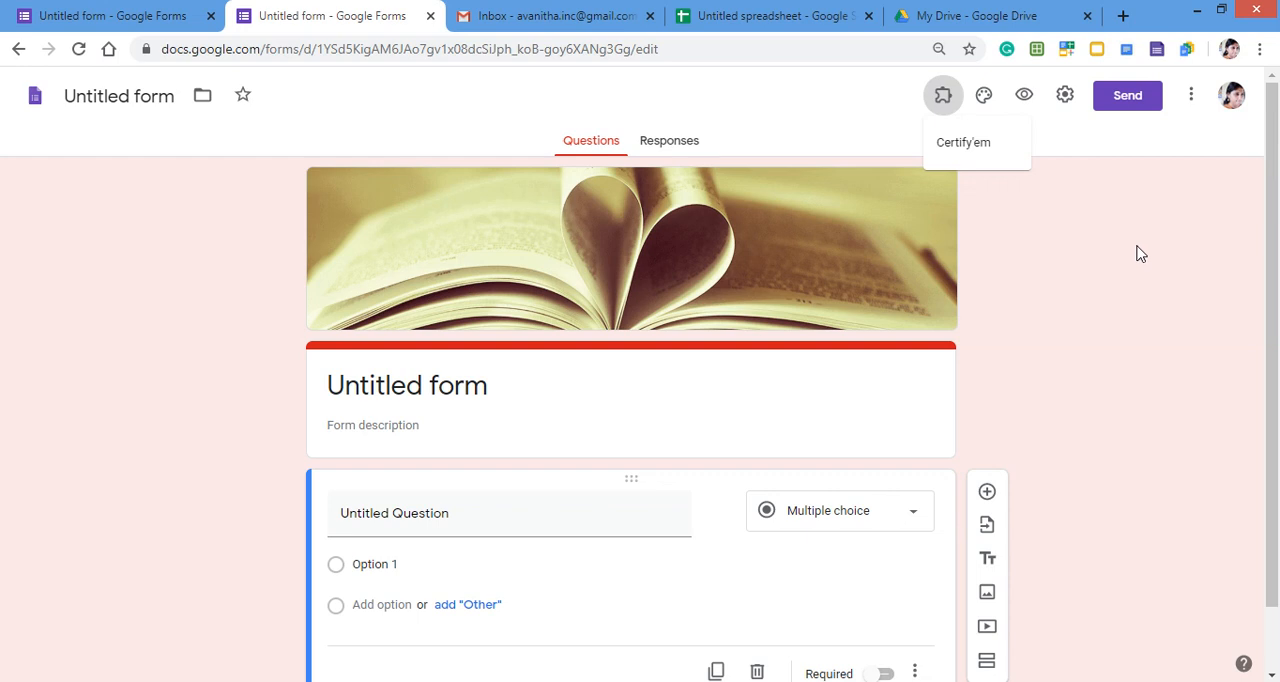
# - Change the untitled question's type to File upload and allow respondents to upload files to Drive
pyautogui.scroll(-1, 1031, 443)
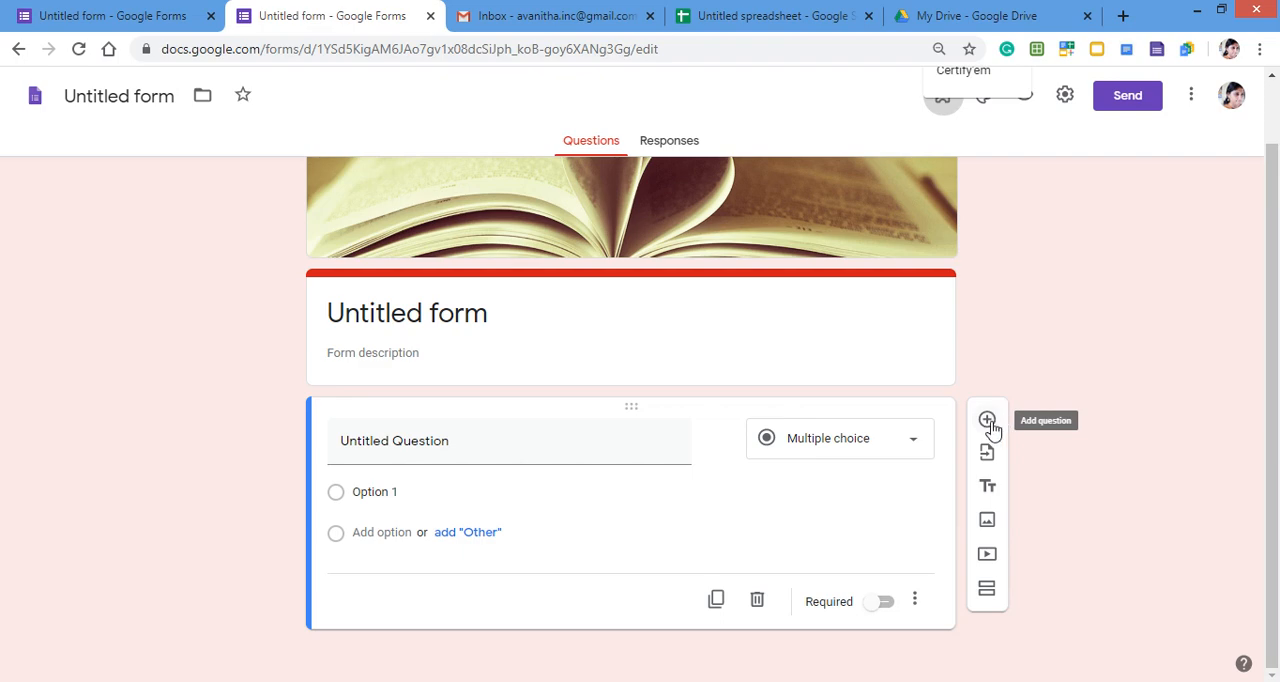
pyautogui.scroll(1, 992, 428)
pyautogui.scroll(-1, 1064, 481)
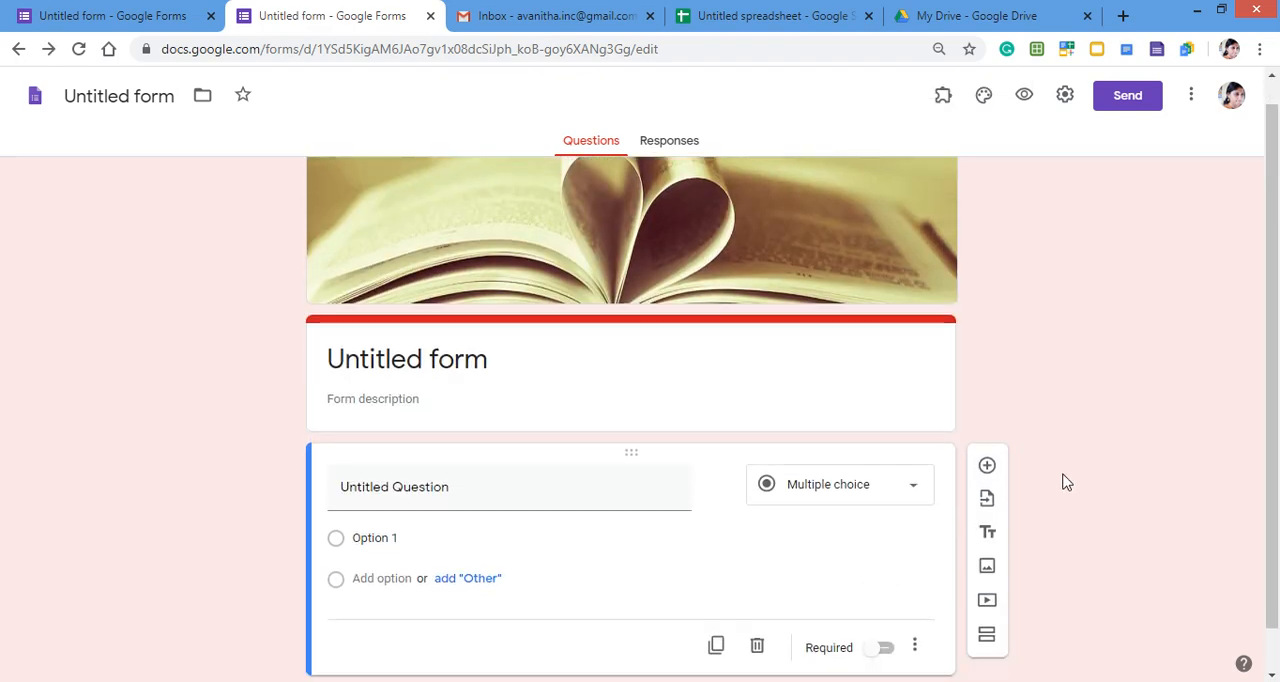
pyautogui.scroll(-1, 1064, 481)
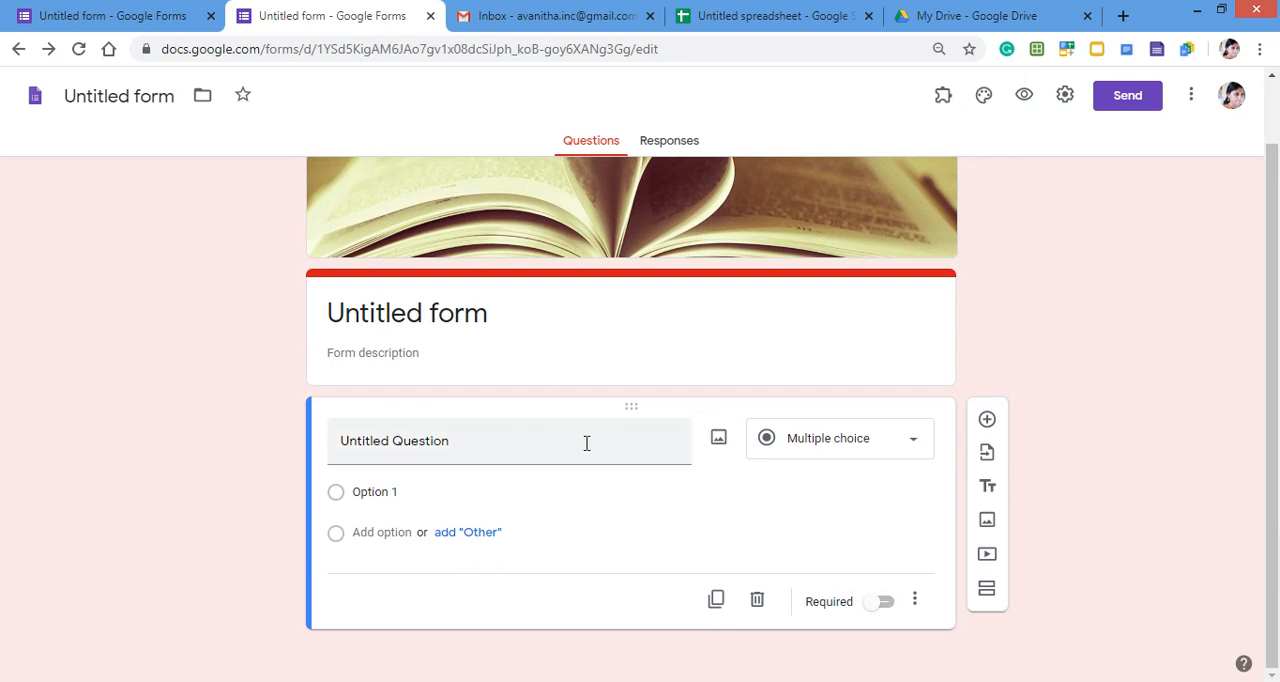
pyautogui.click(913, 447)
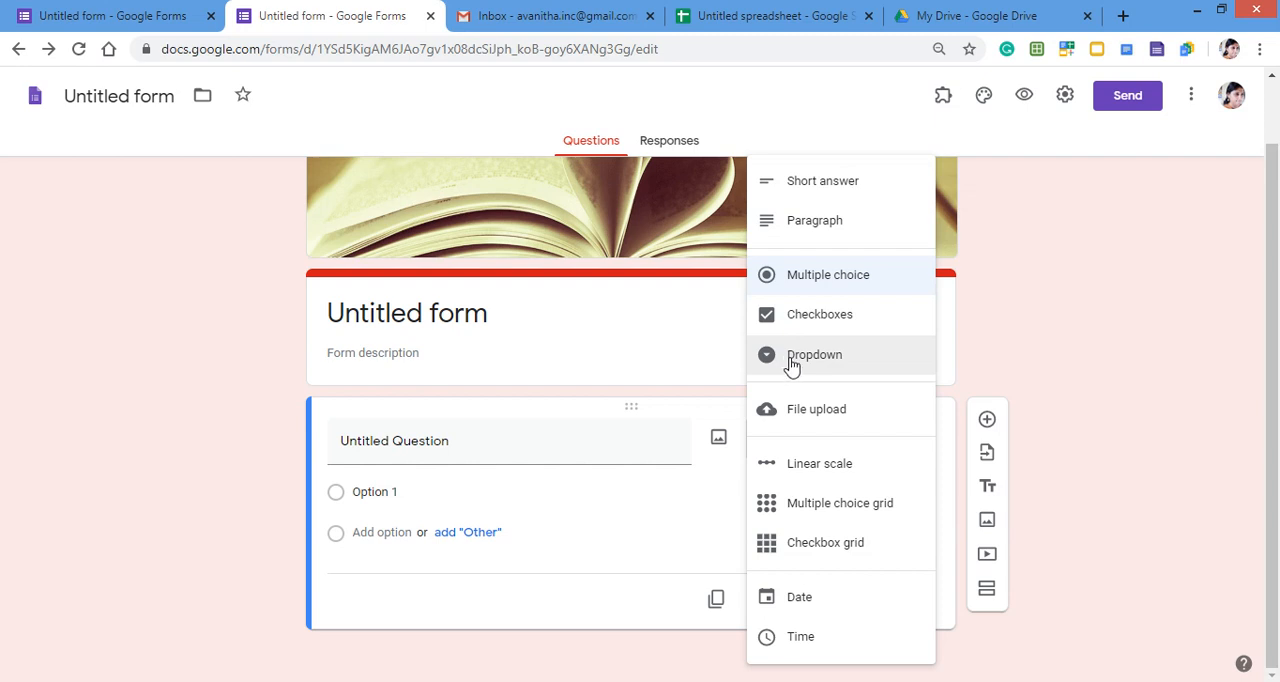
pyautogui.click(855, 410)
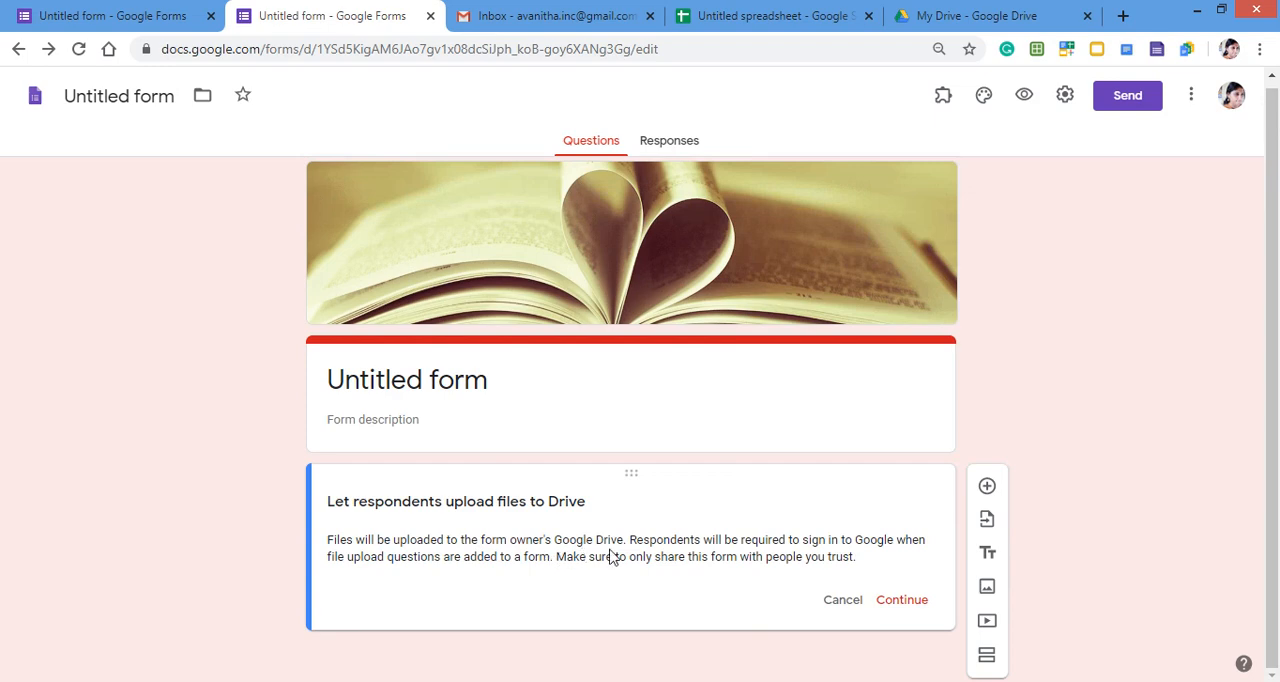
pyautogui.click(906, 603)
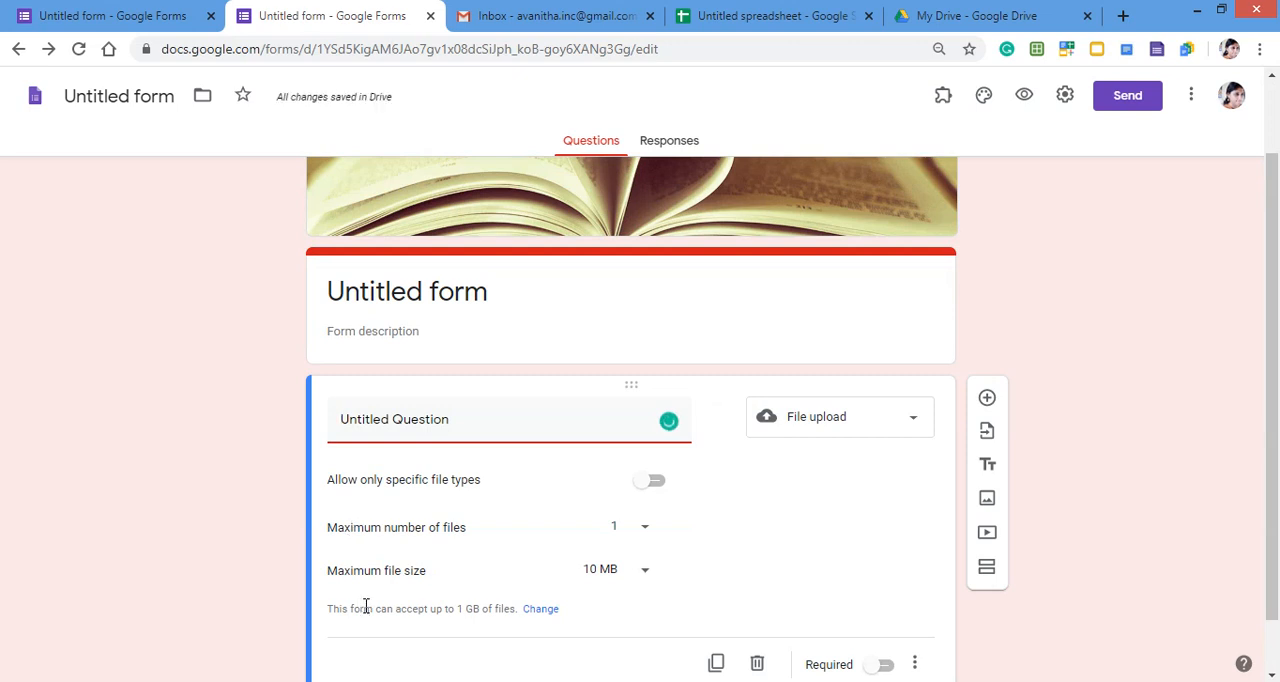
# - Title the file upload question "upload bank receipt" and enable the restriction to specific file types
pyautogui.click(481, 413)
pyautogui.moveTo(481, 413); pyautogui.dragTo(336, 420)
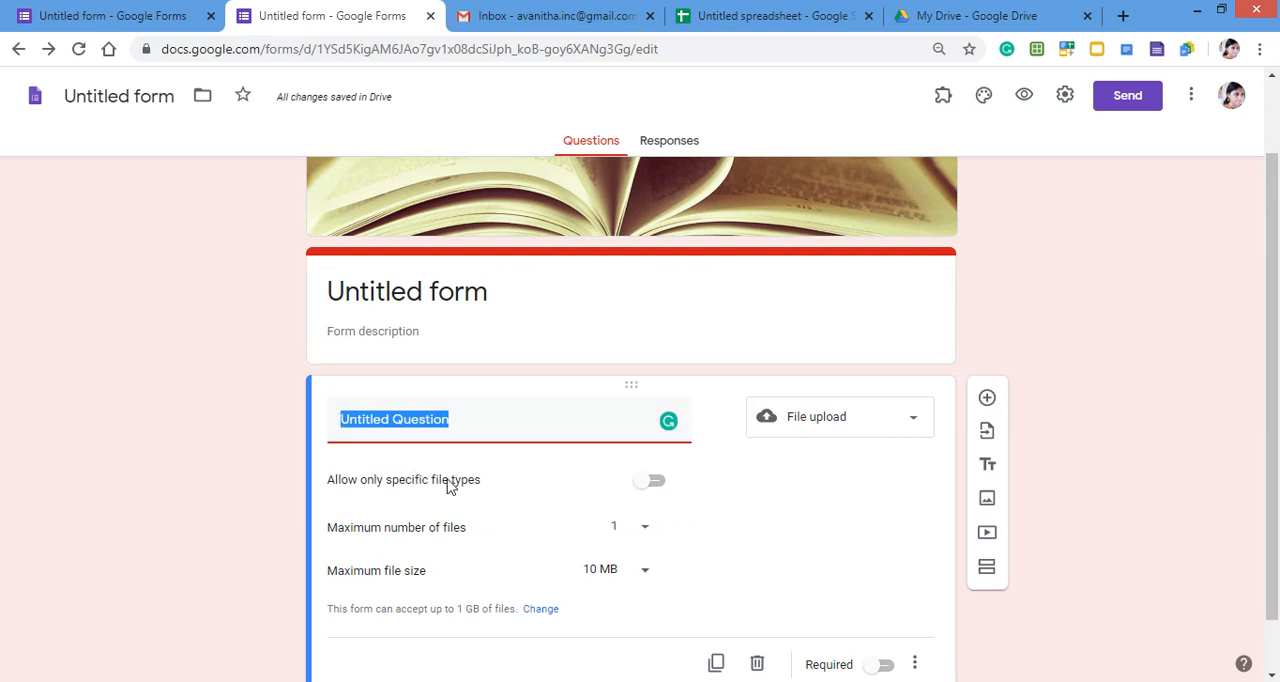
pyautogui.write('upload ')
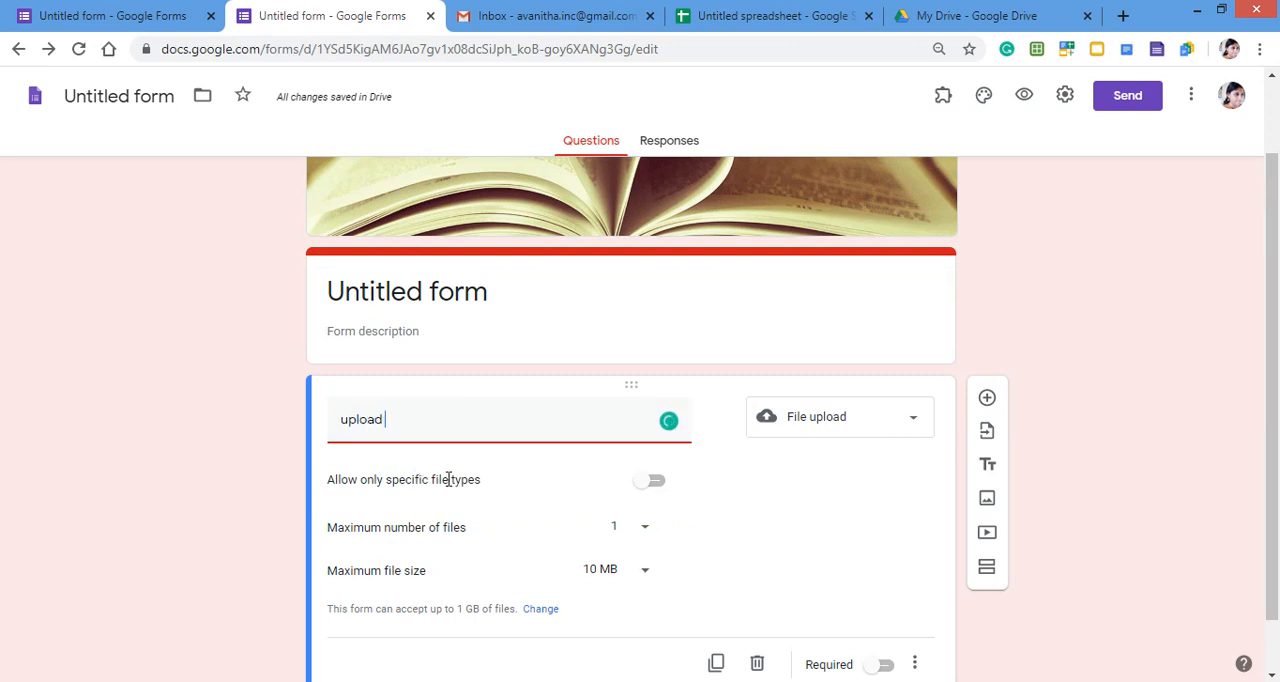
pyautogui.write('bank receipt')
pyautogui.click(656, 484)
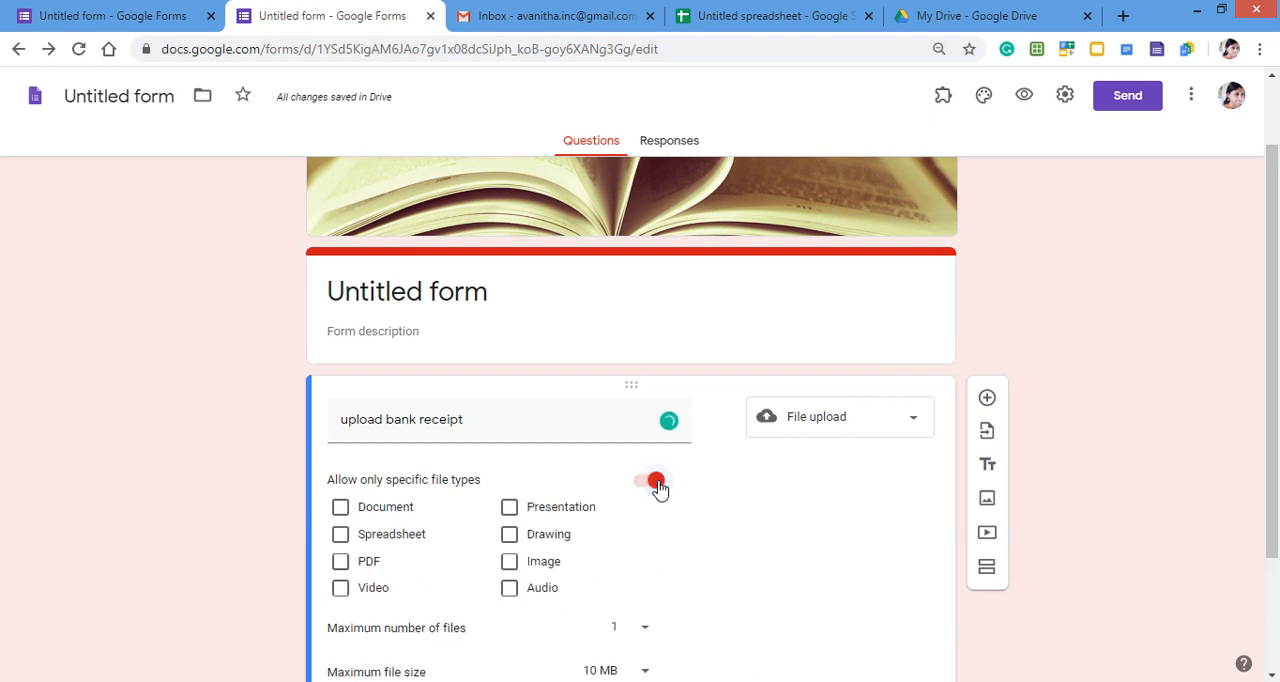
# - Allow image and PDF files as the accepted types for the bank receipt upload
pyautogui.click(525, 569)
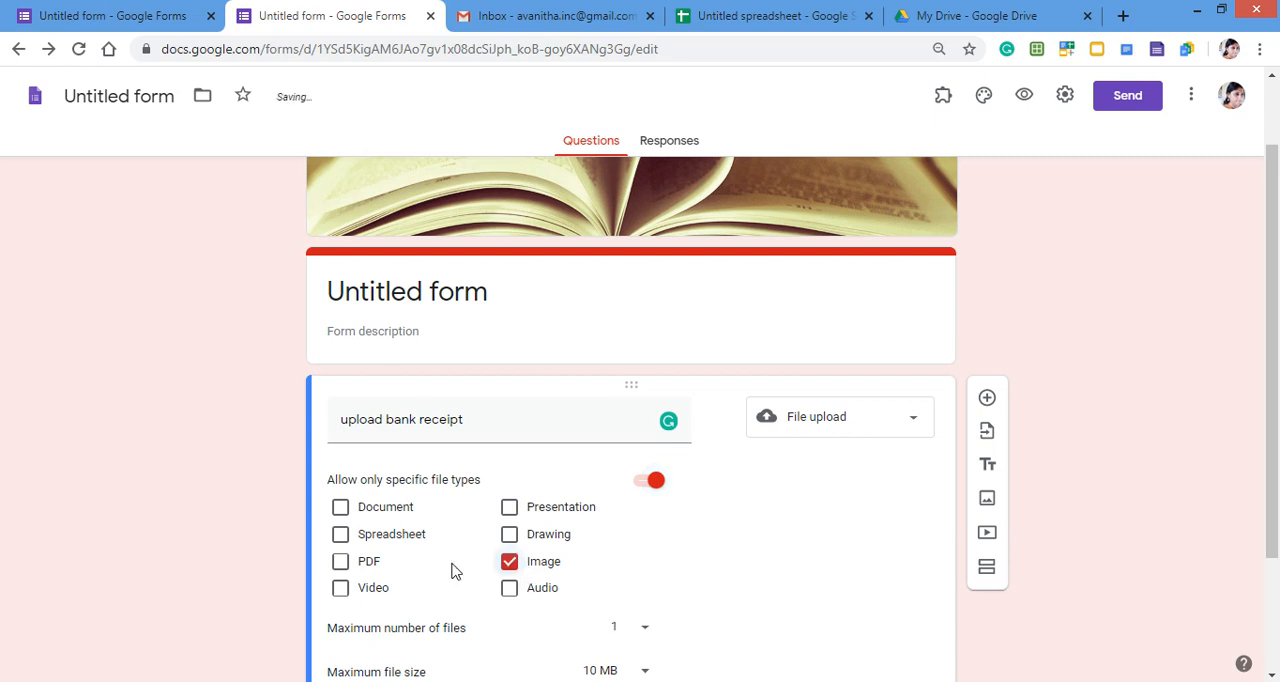
pyautogui.click(340, 564)
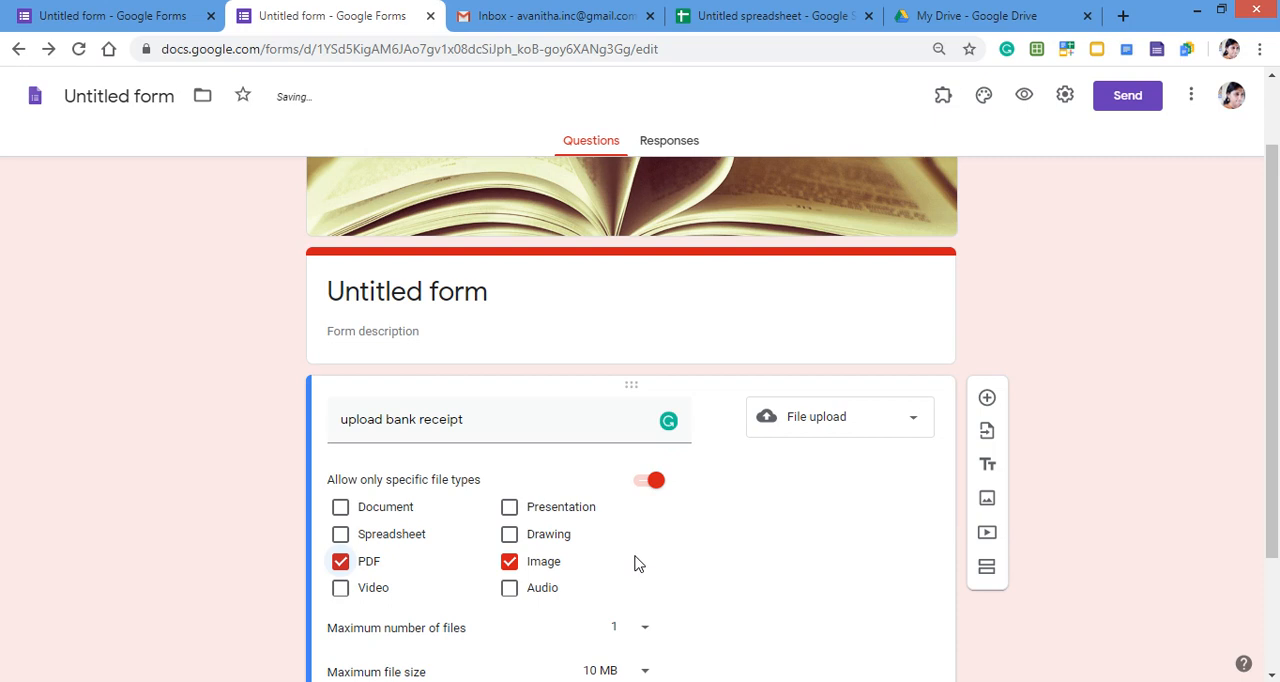
# - Examine the choices for the upload question's maximum number of files and maximum file size
pyautogui.scroll(-1, 636, 564)
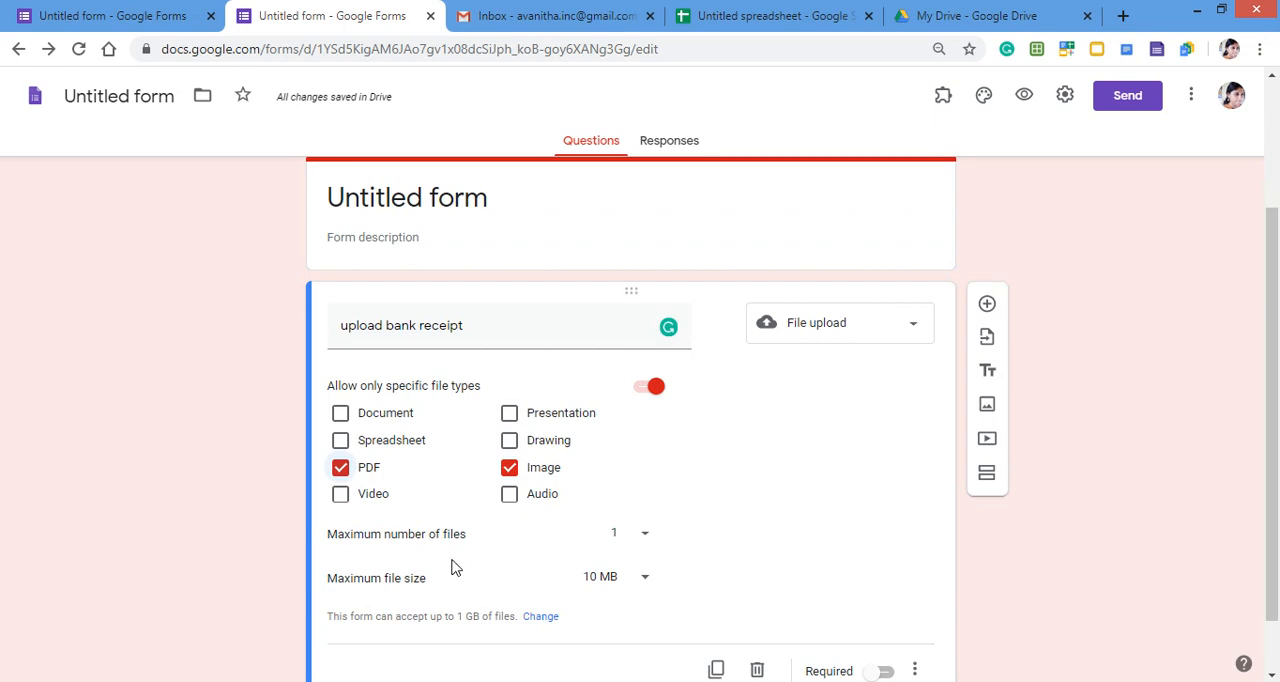
pyautogui.click(644, 540)
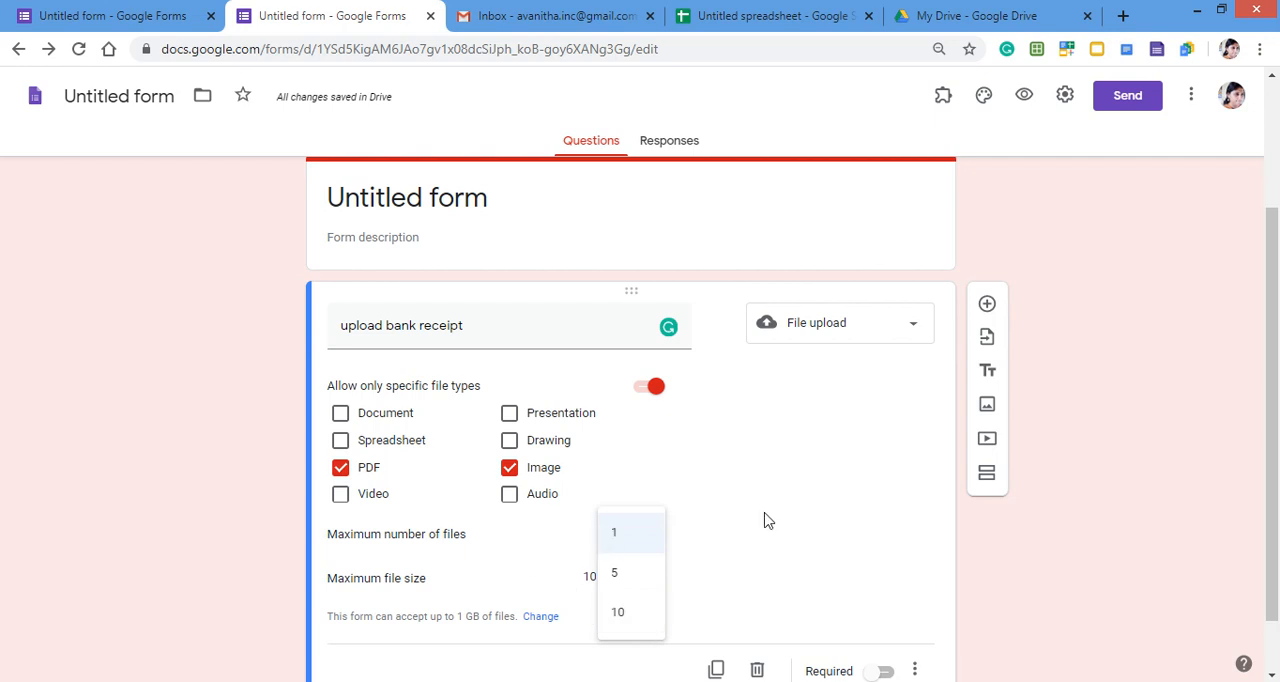
pyautogui.moveTo(766, 515); pyautogui.dragTo(511, 553)
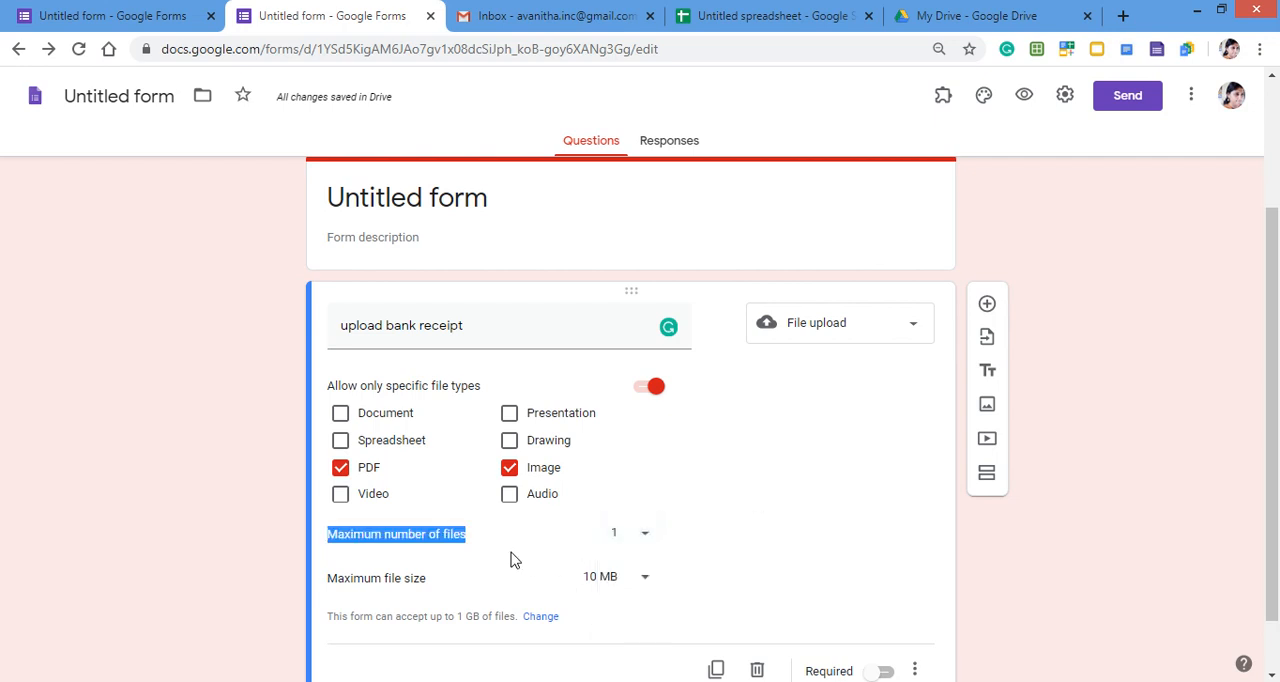
pyautogui.click(645, 586)
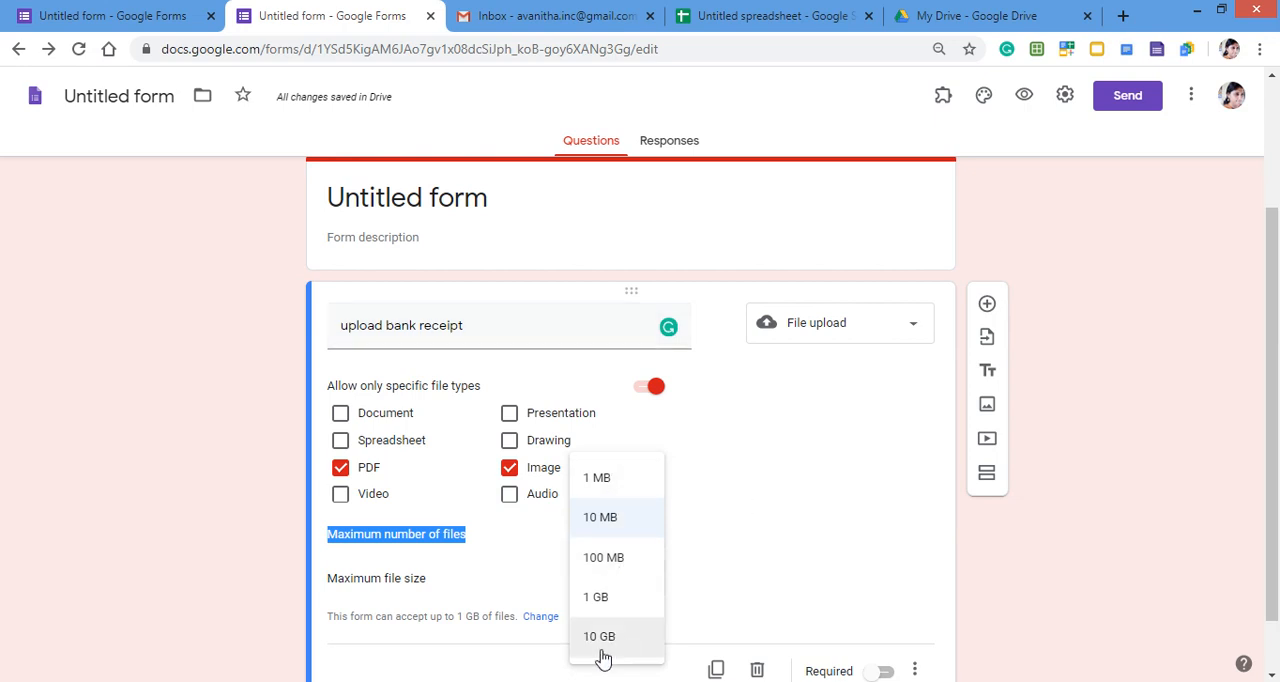
pyautogui.click(797, 525)
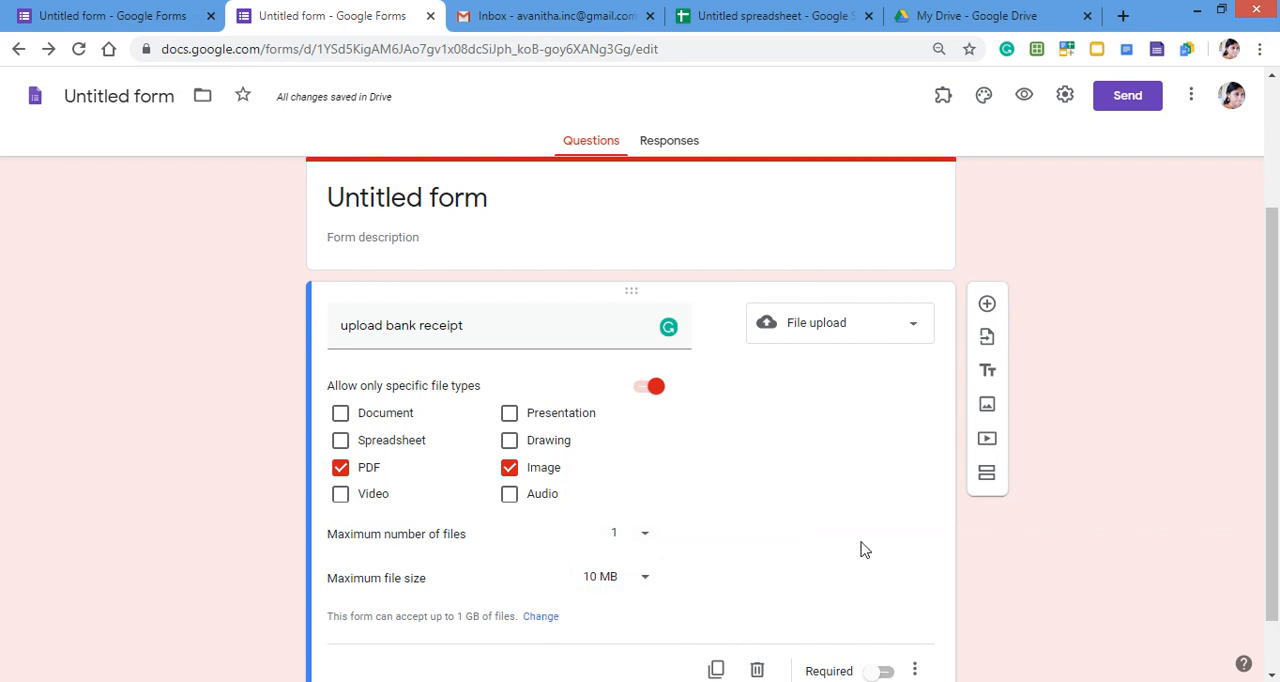
# - Make the bank receipt question required and show its description field
pyautogui.scroll(-1, 865, 549)
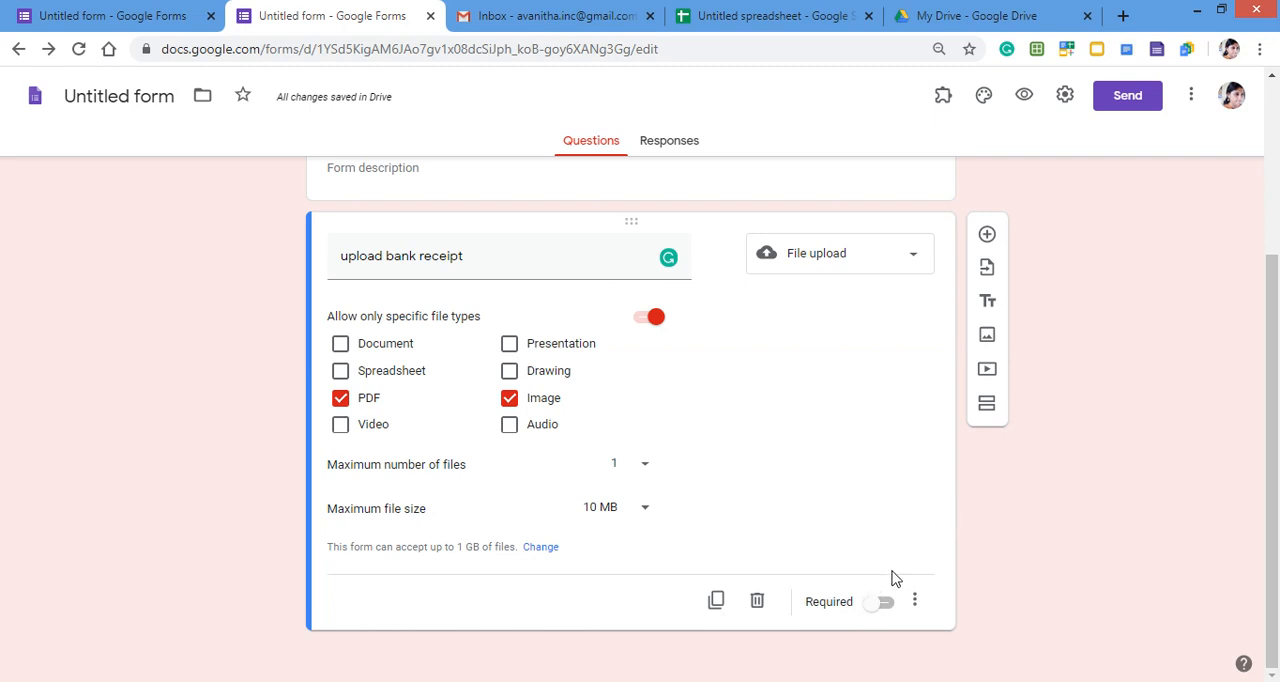
pyautogui.scroll(1, 892, 562)
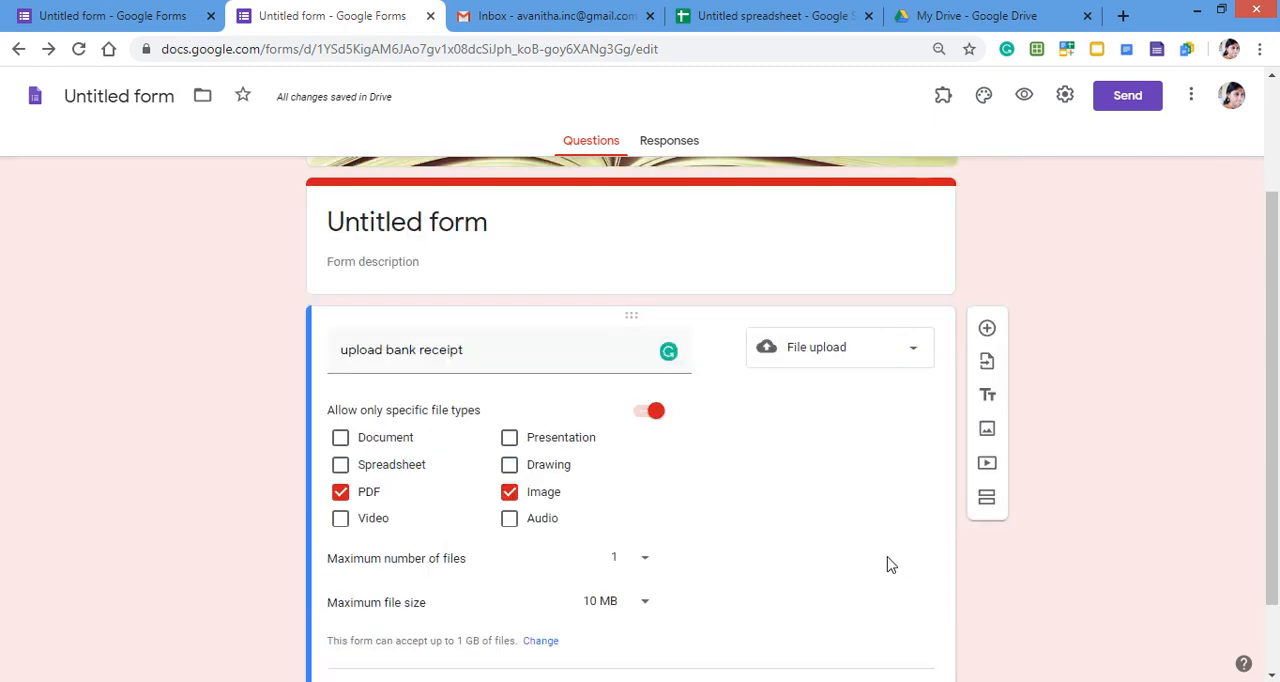
pyautogui.scroll(-1, 887, 555)
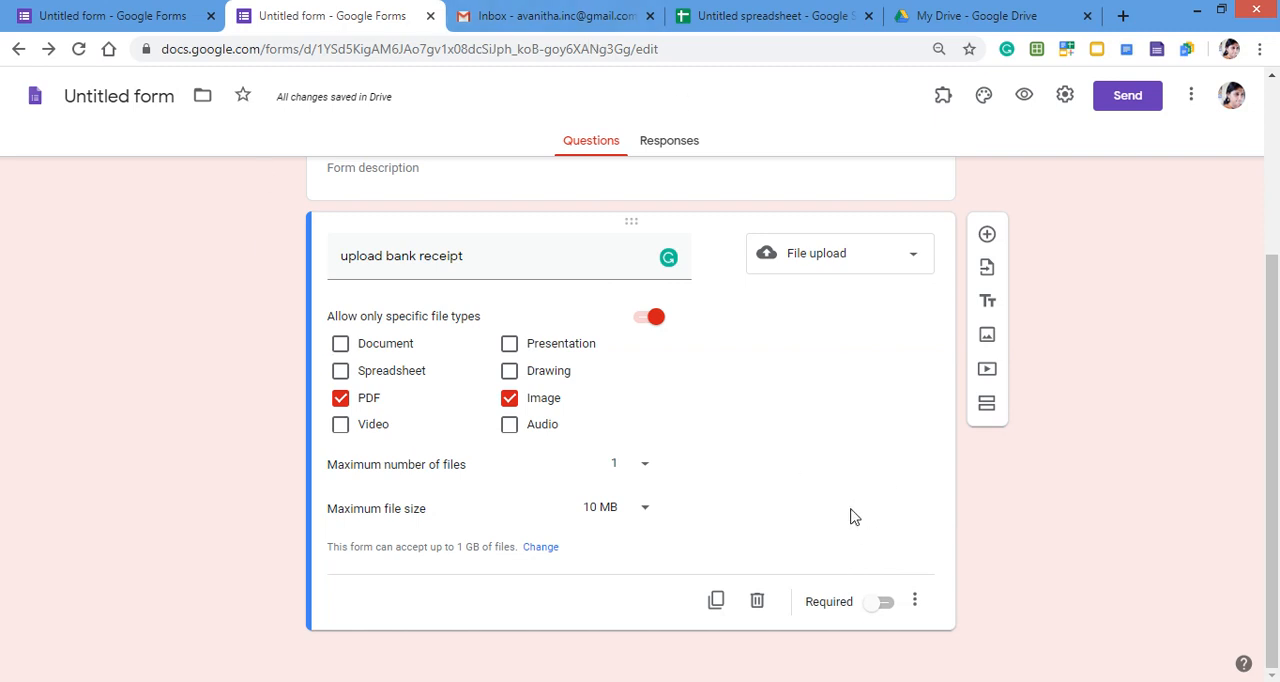
pyautogui.click(887, 606)
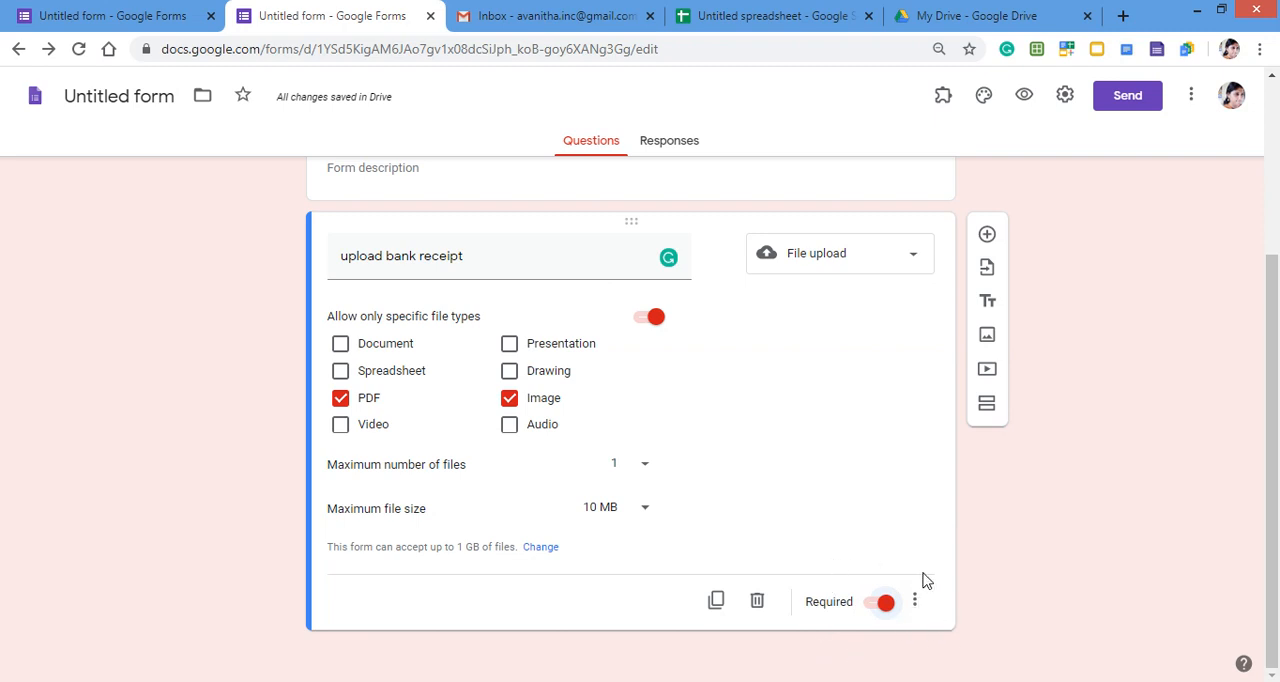
pyautogui.click(914, 604)
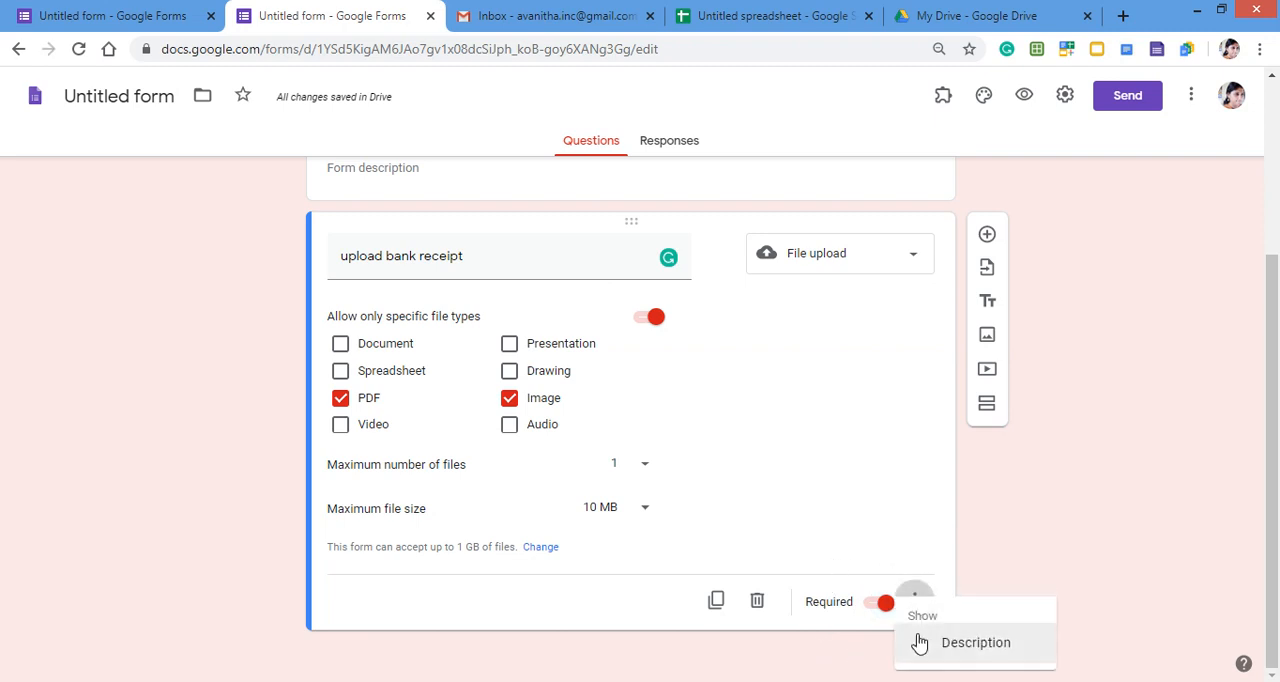
pyautogui.click(974, 645)
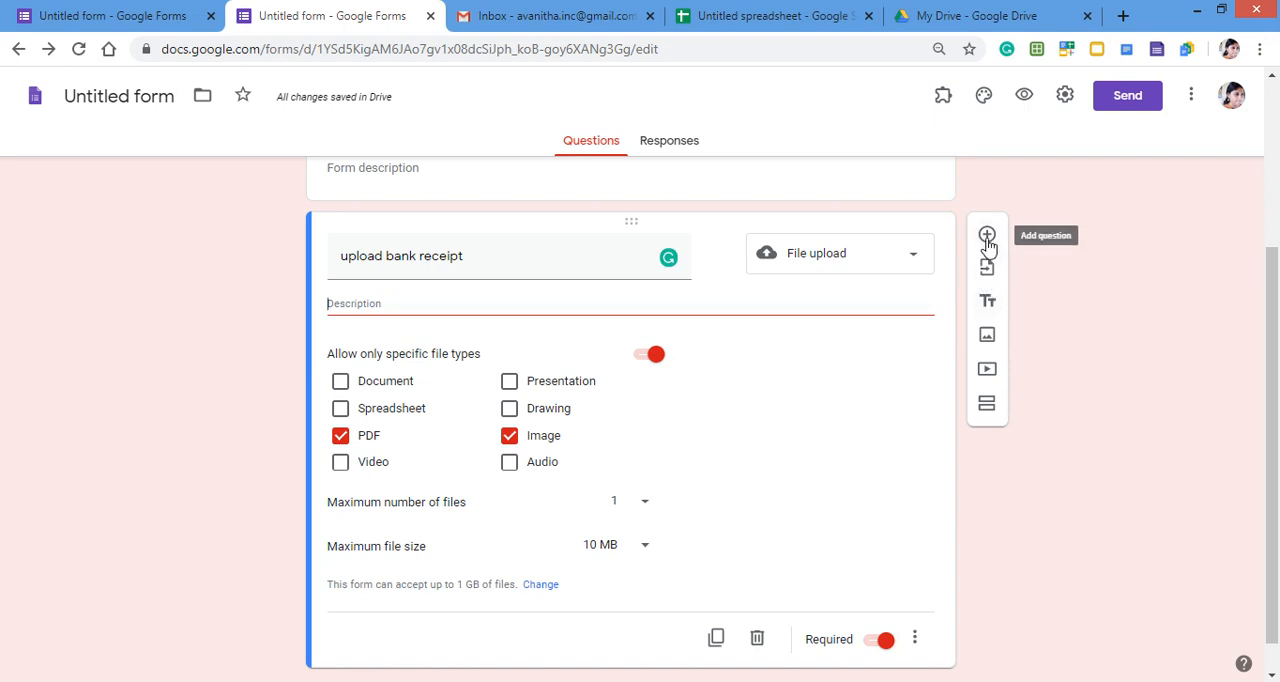
# - Choose the Event Registration form as the source for importing questions
pyautogui.click(879, 266)
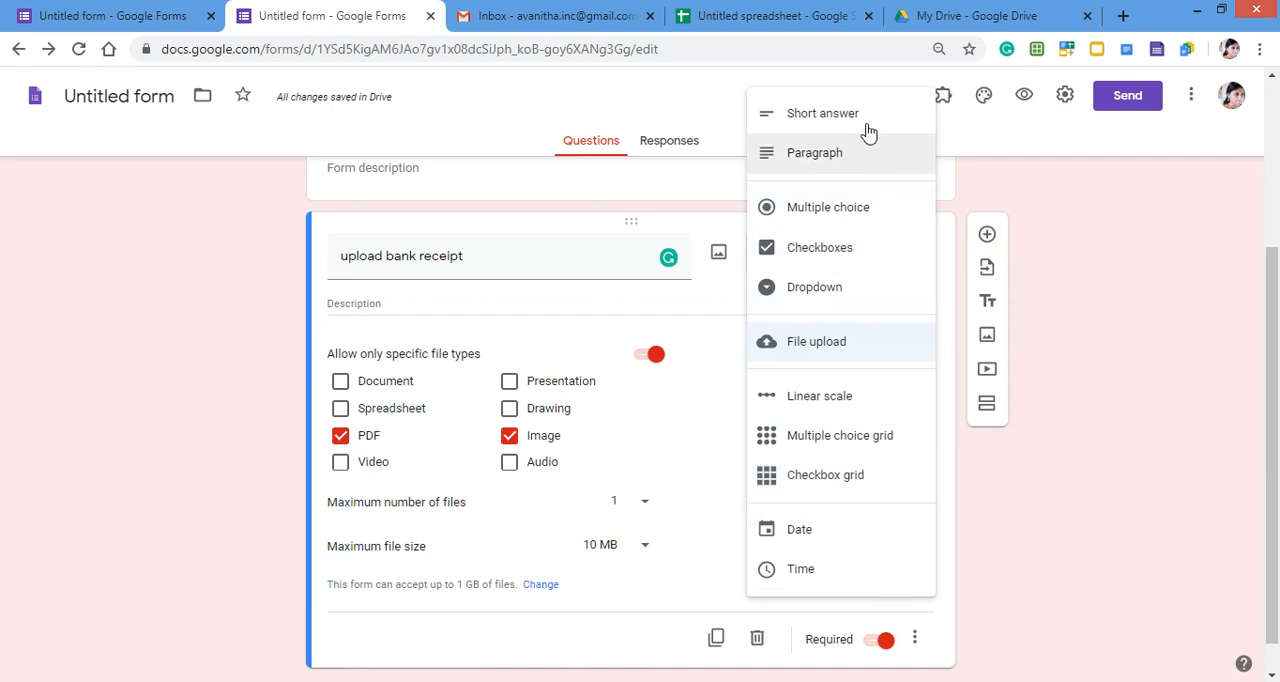
pyautogui.click(987, 270)
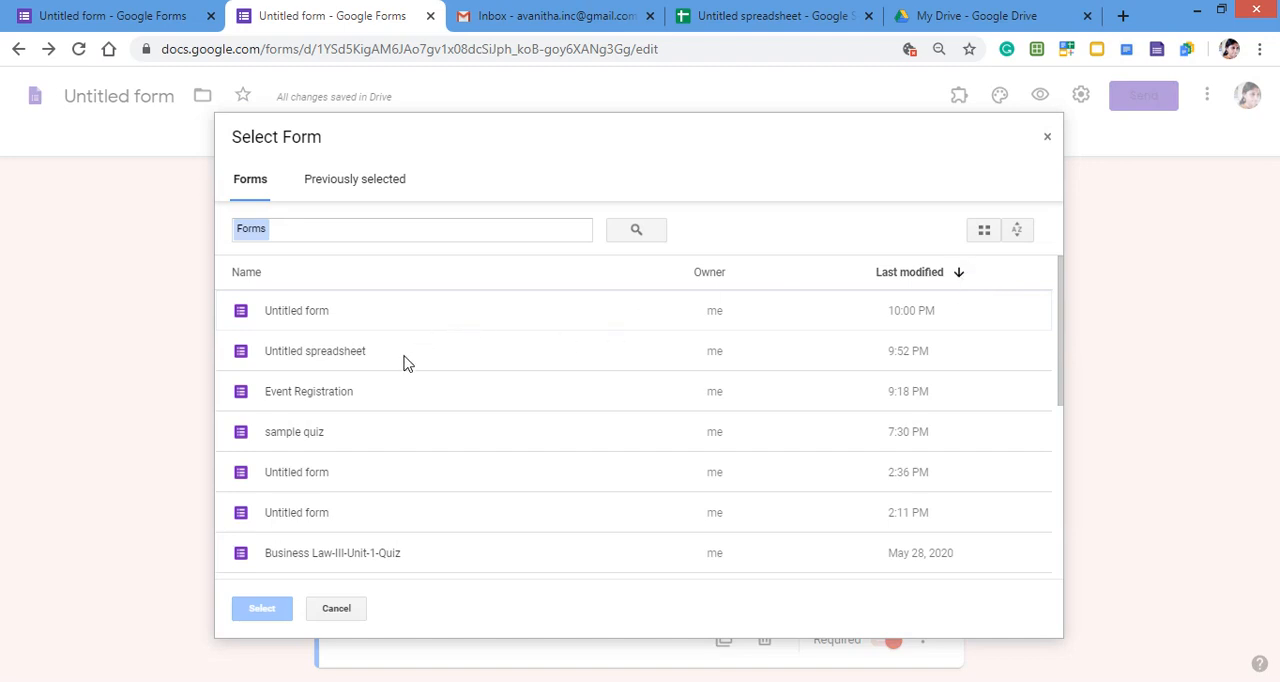
pyautogui.click(338, 393)
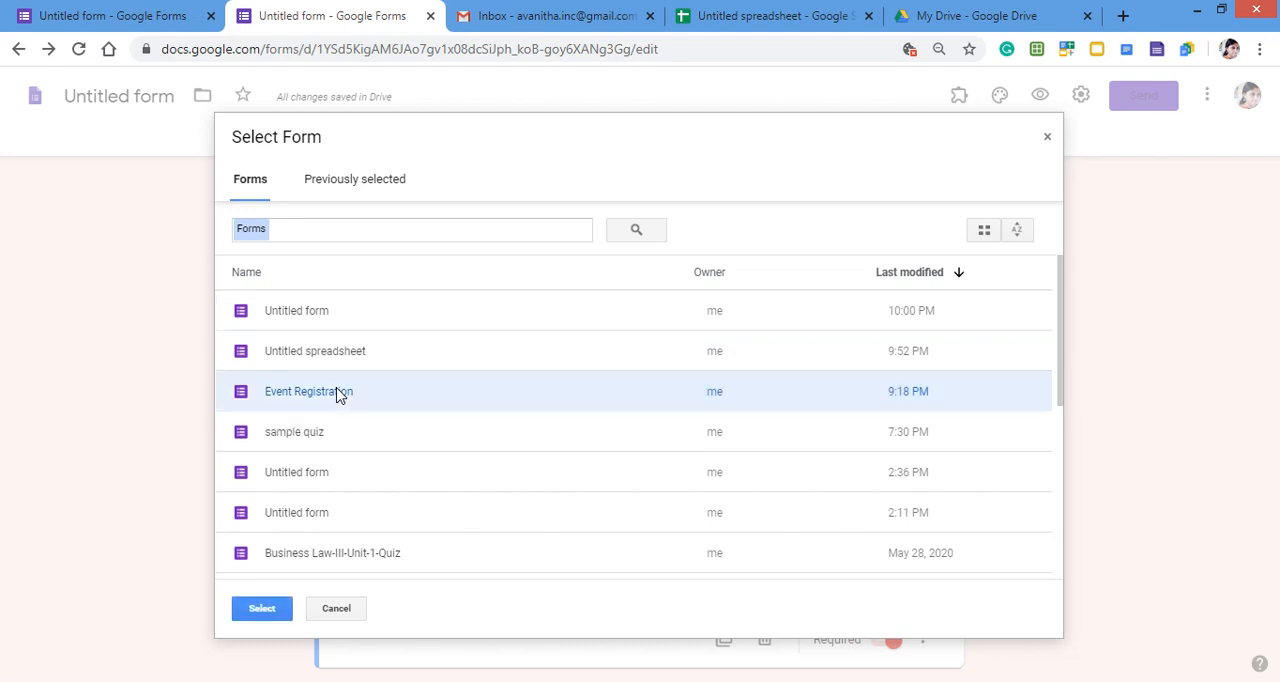
pyautogui.click(260, 609)
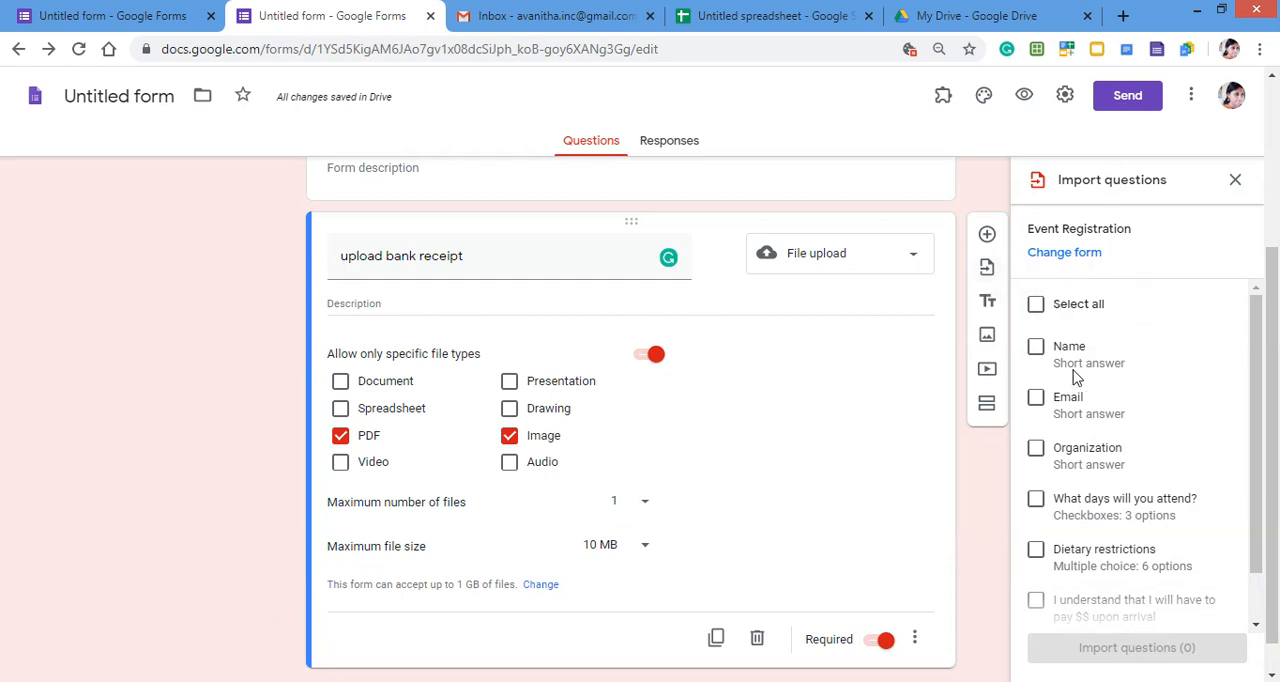
# - Import the Name, Email and Organization questions from the Event Registration form
pyautogui.scroll(-3, 1075, 375)
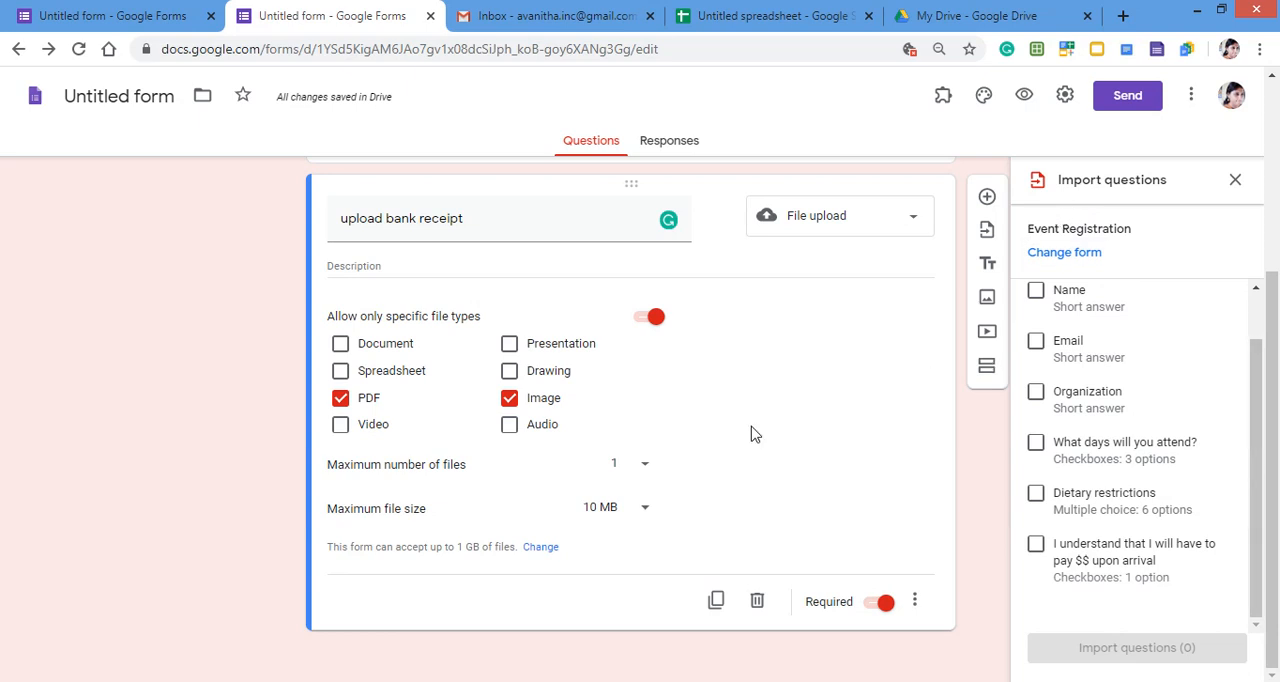
pyautogui.scroll(1, 753, 434)
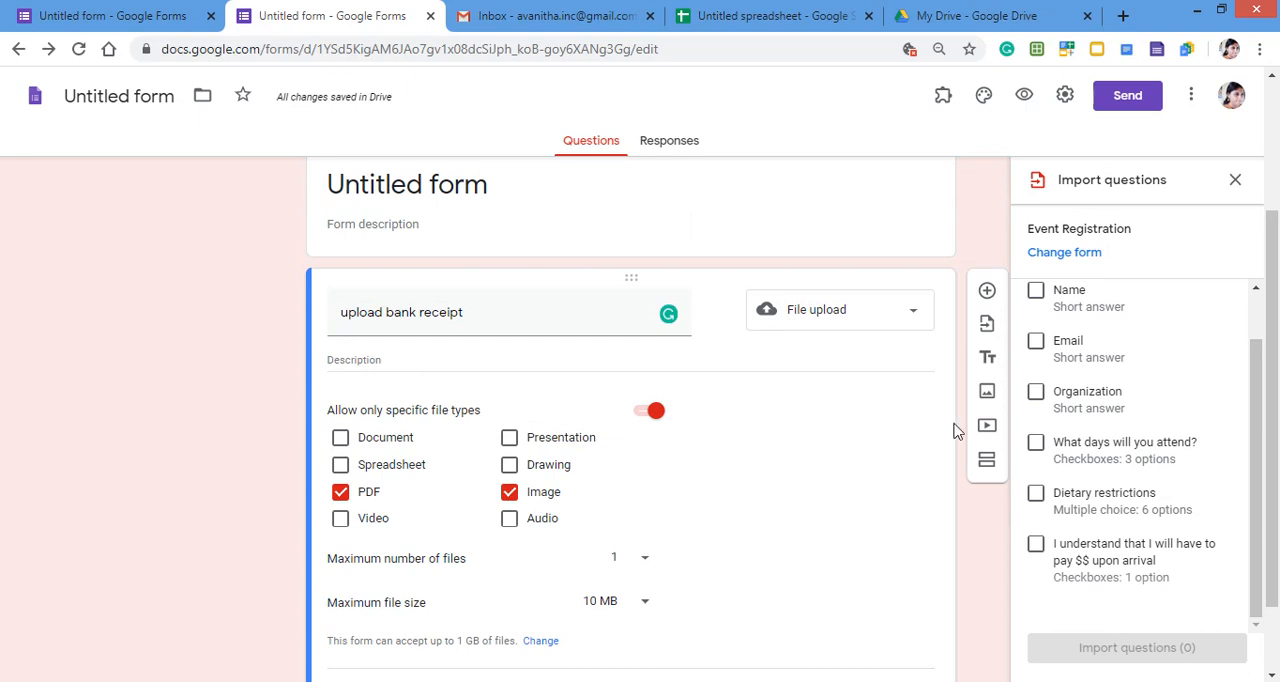
pyautogui.click(1036, 292)
pyautogui.click(1036, 342)
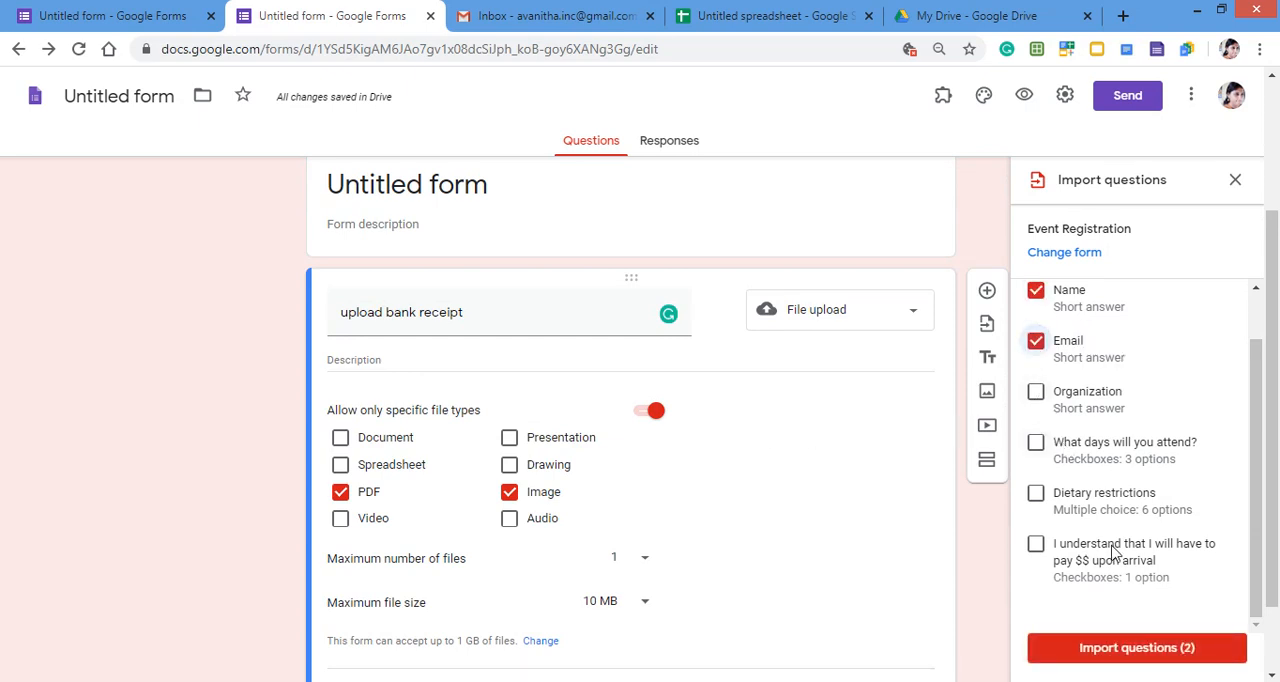
pyautogui.click(1036, 395)
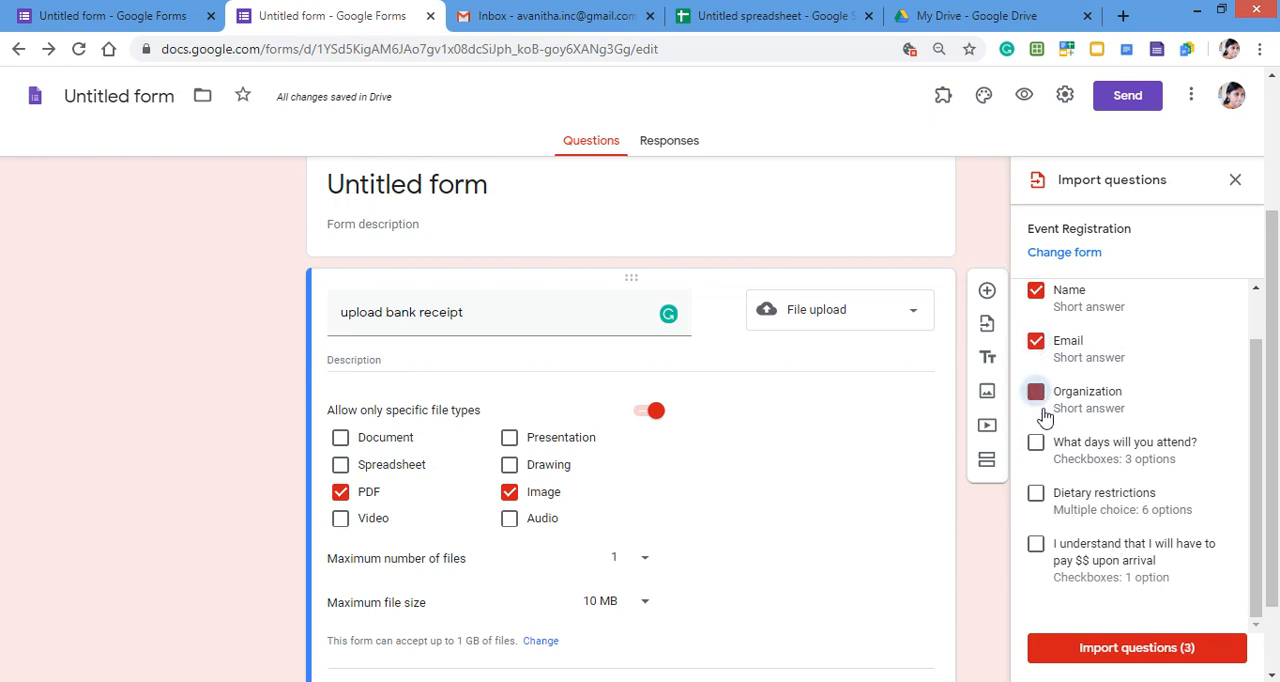
pyautogui.click(1153, 656)
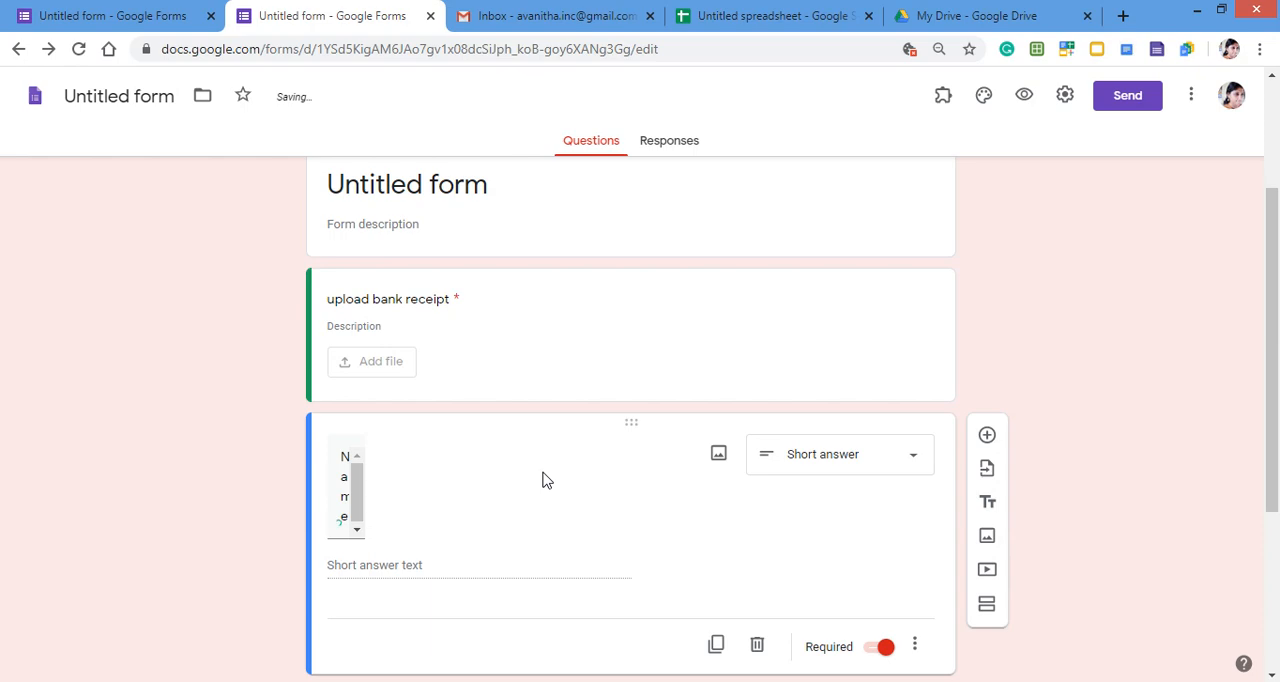
# - Review the imported Name, Email and Organization questions and the Email question's validation settings
pyautogui.scroll(-3, 542, 480)
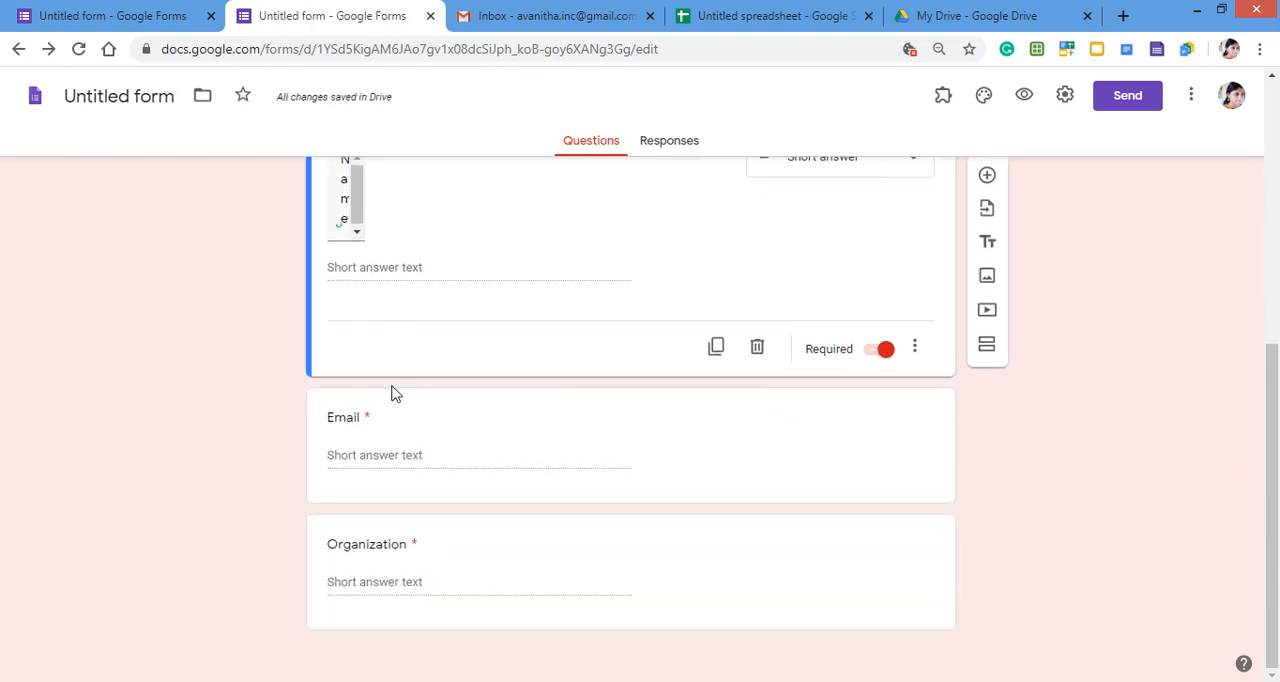
pyautogui.scroll(4, 392, 395)
pyautogui.scroll(-4, 393, 397)
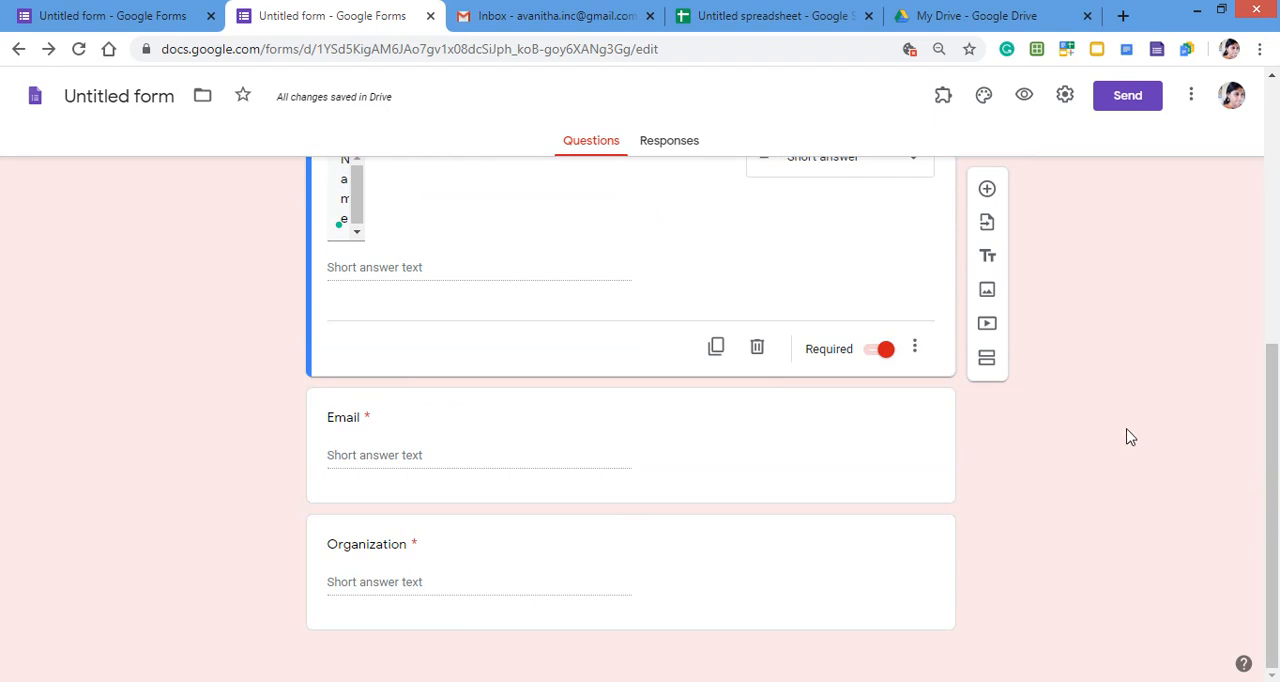
pyautogui.click(366, 455)
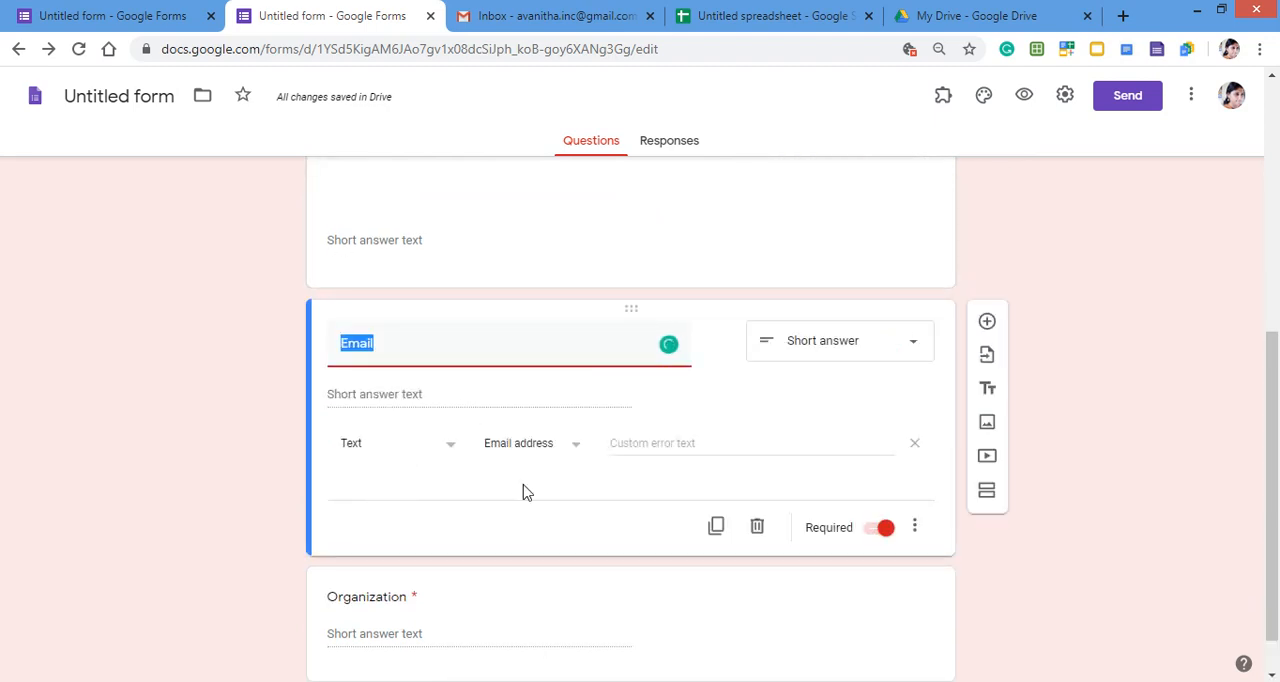
pyautogui.scroll(4, 371, 577)
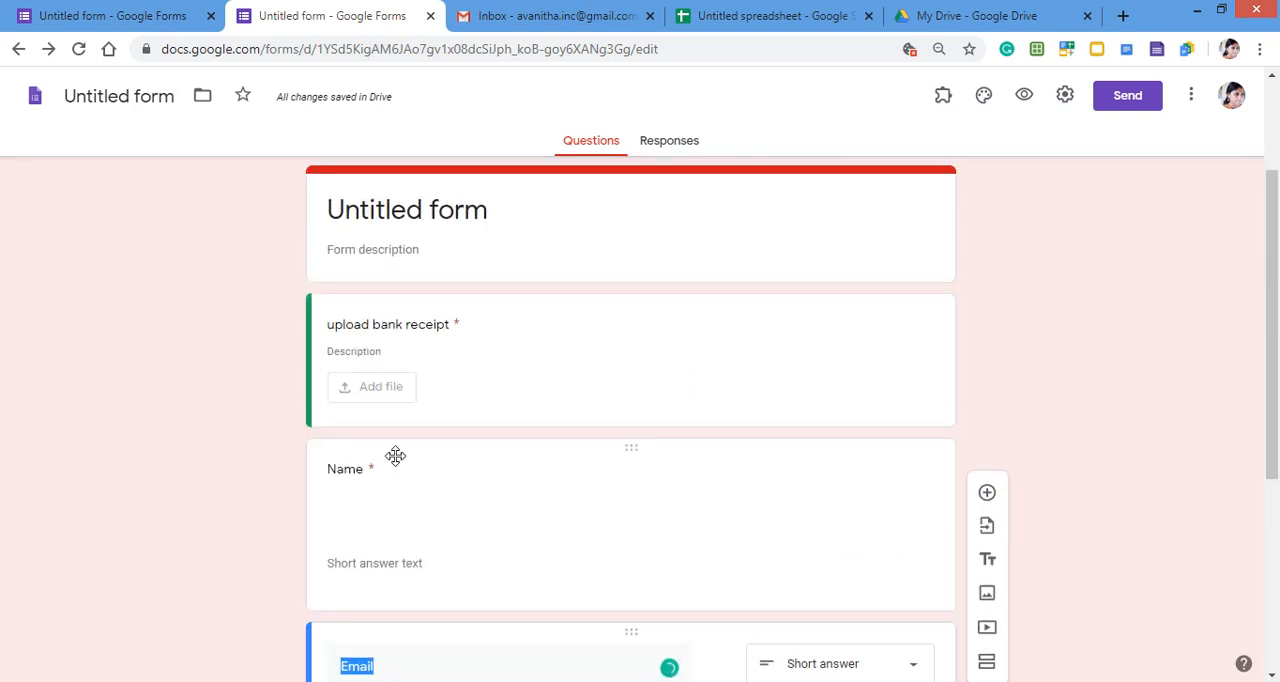
# - Add a title and description block below the Name question and title it "socioeconomic profile"
pyautogui.click(346, 537)
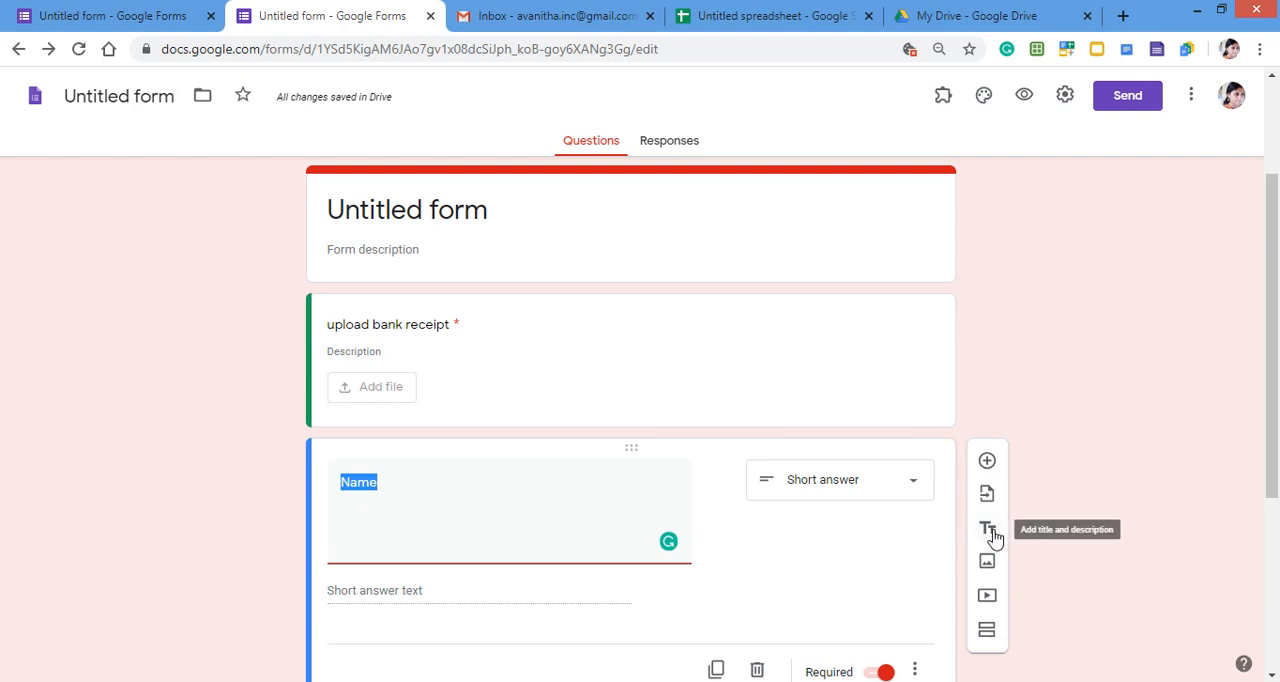
pyautogui.click(990, 530)
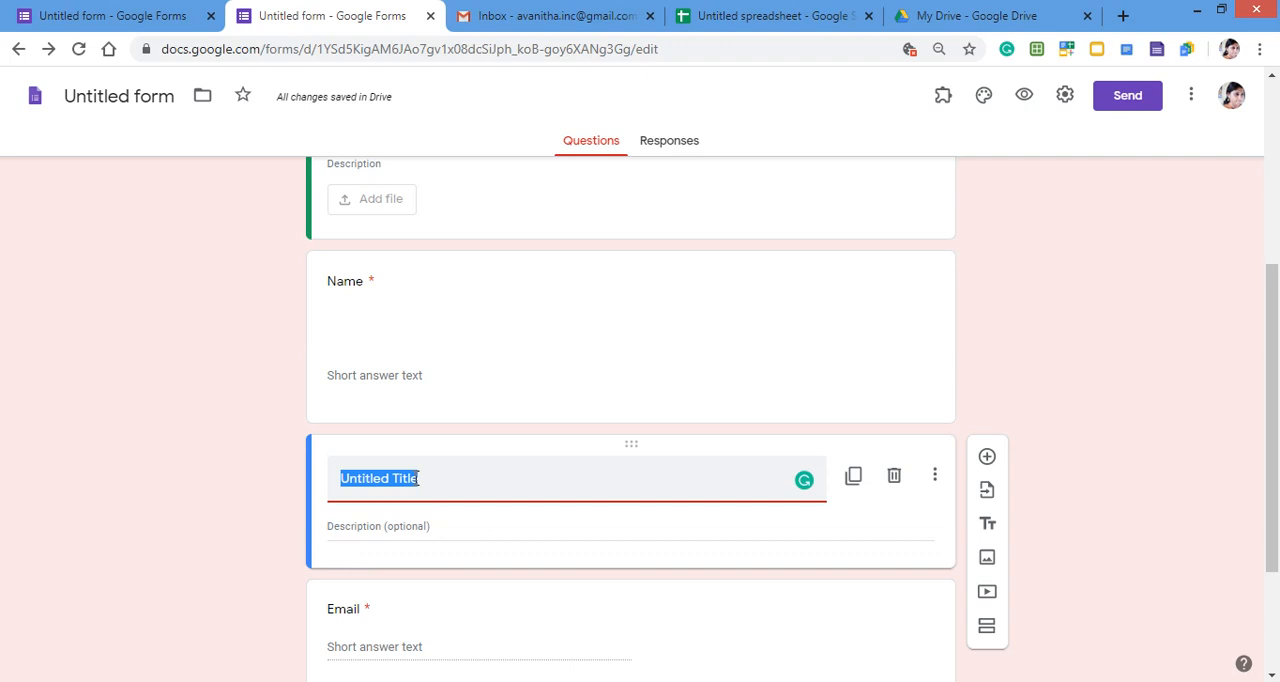
pyautogui.click(414, 526)
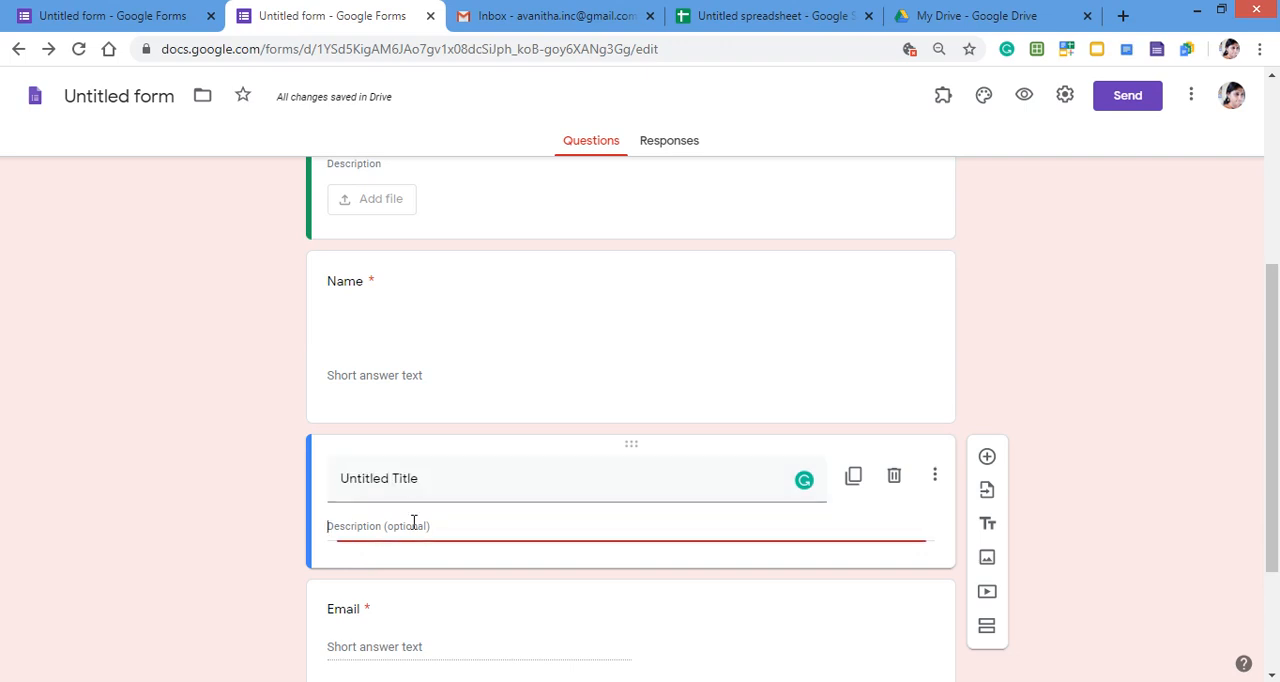
pyautogui.click(403, 488)
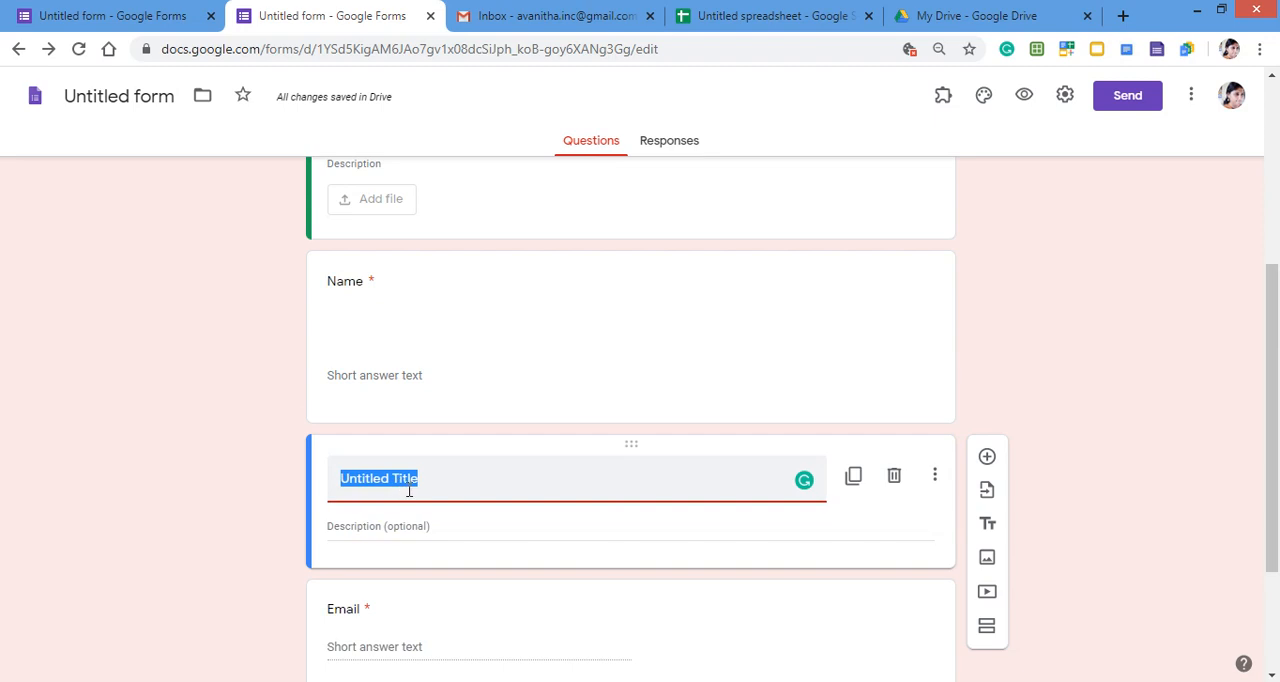
pyautogui.write('so')
pyautogui.press('BackSpace')
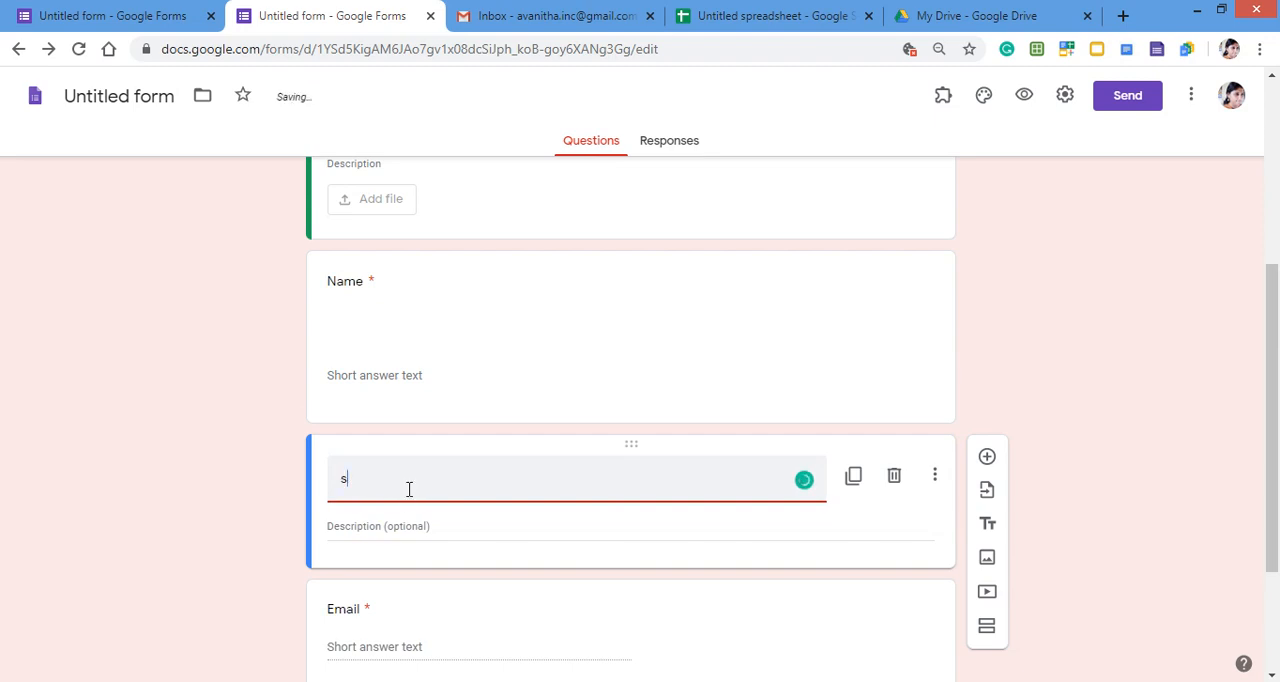
pyautogui.write('ocioeconomic profile')
# - Begin the socioeconomic profile block's description with "participant has to fill age,name ,gender,"
pyautogui.click(389, 527)
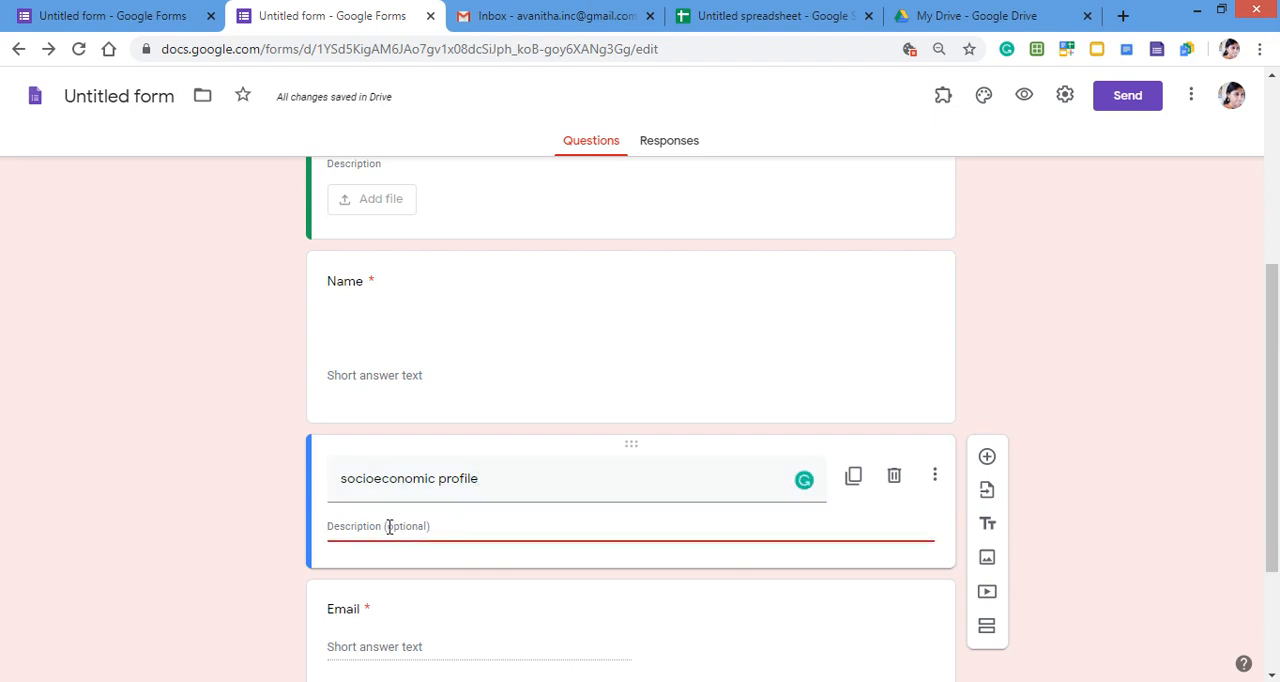
pyautogui.write('participant has to fill age')
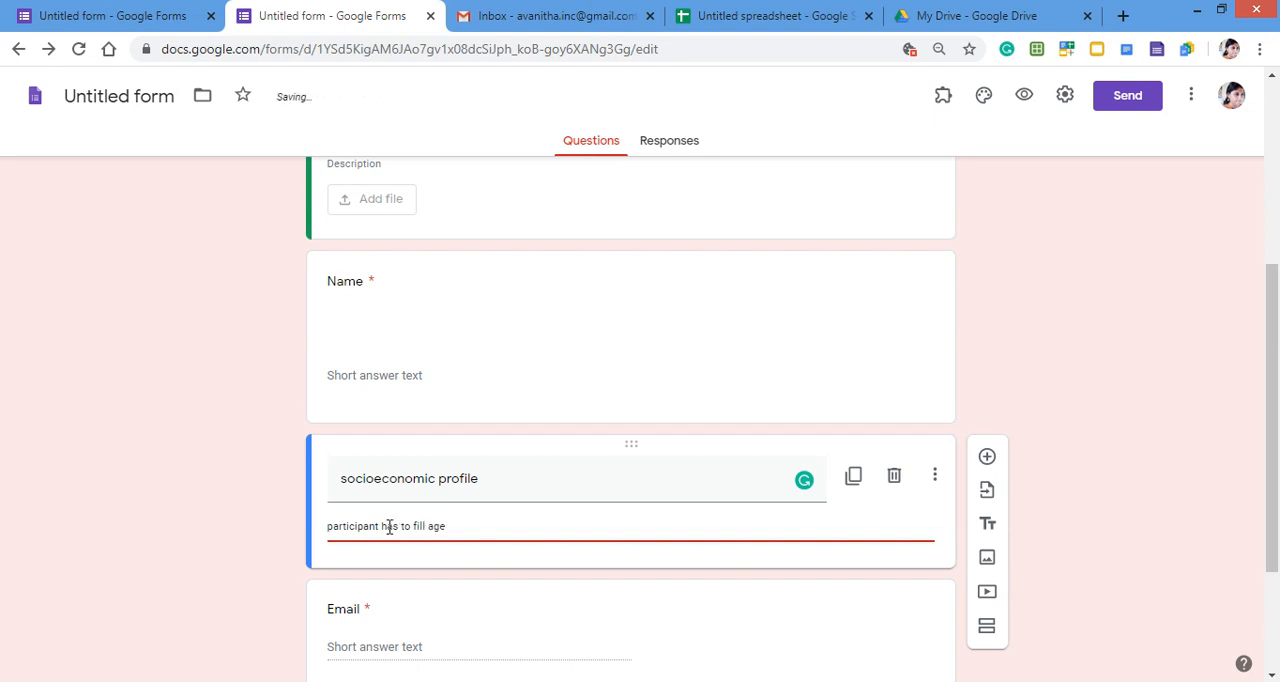
pyautogui.write(',name ,gene')
pyautogui.press('BackSpace')
pyautogui.press('BackSpace')
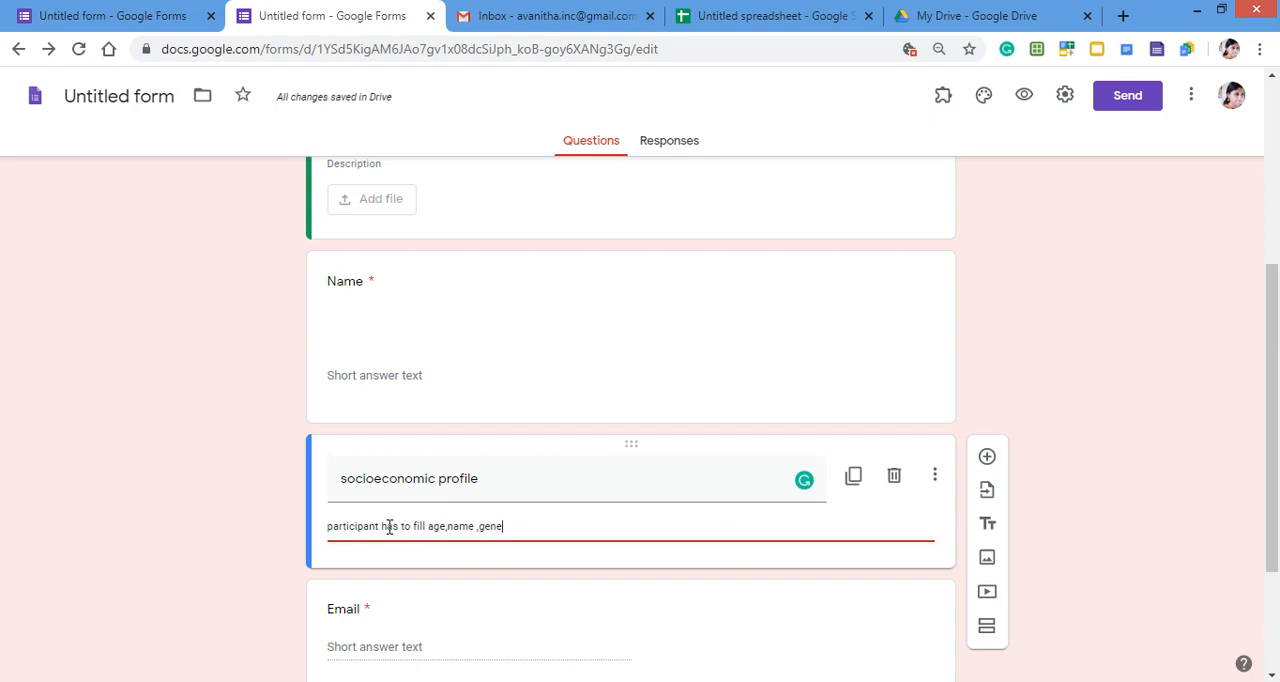
pyautogui.write('der ')
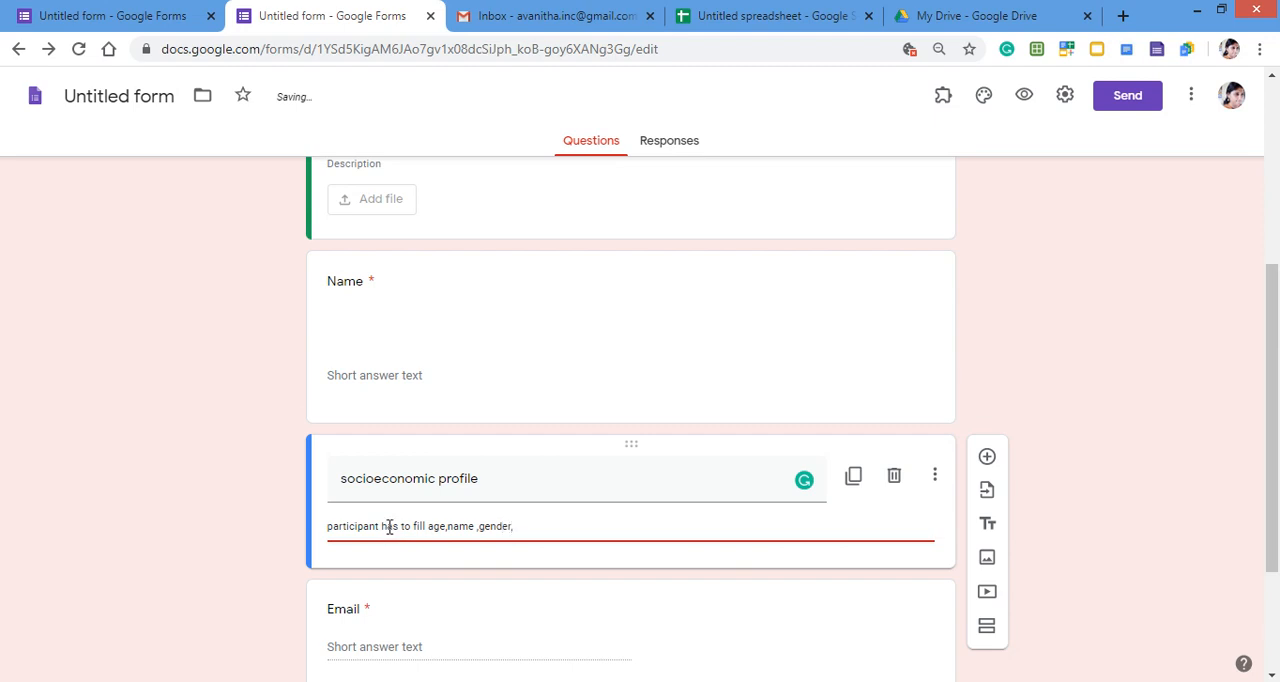
pyautogui.write(' orgnai')
# - Add "organization" to the end of the block's description, correcting its spelling with the suggested word
pyautogui.press('BackSpace')
pyautogui.press('BackSpace')
pyautogui.write('zation')
pyautogui.rightClick(553, 528)
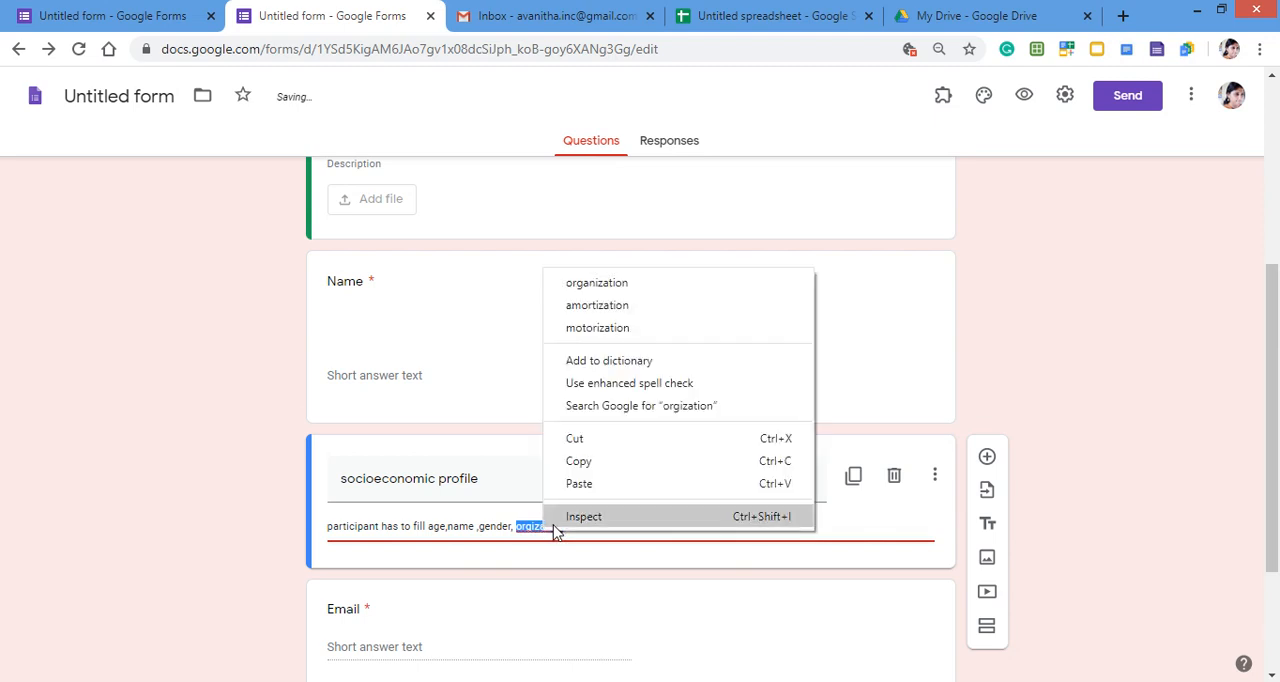
pyautogui.click(590, 283)
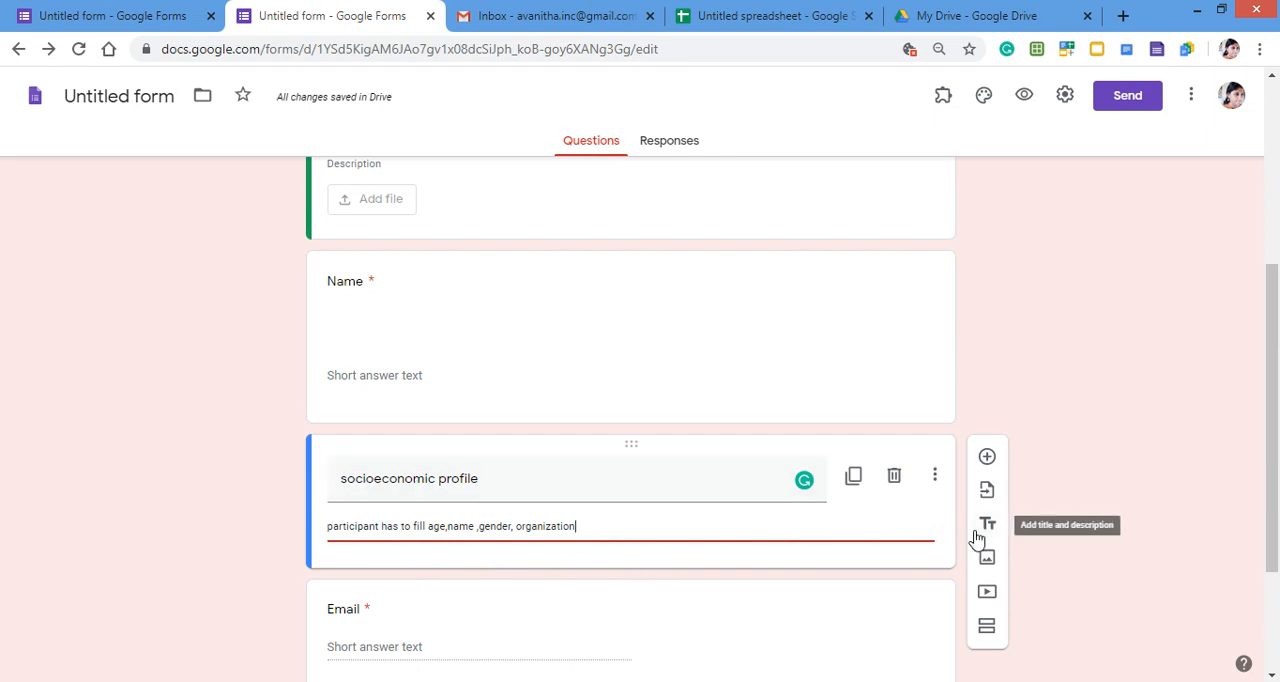
# - Add a new section after the Organization question
pyautogui.scroll(-1, 615, 562)
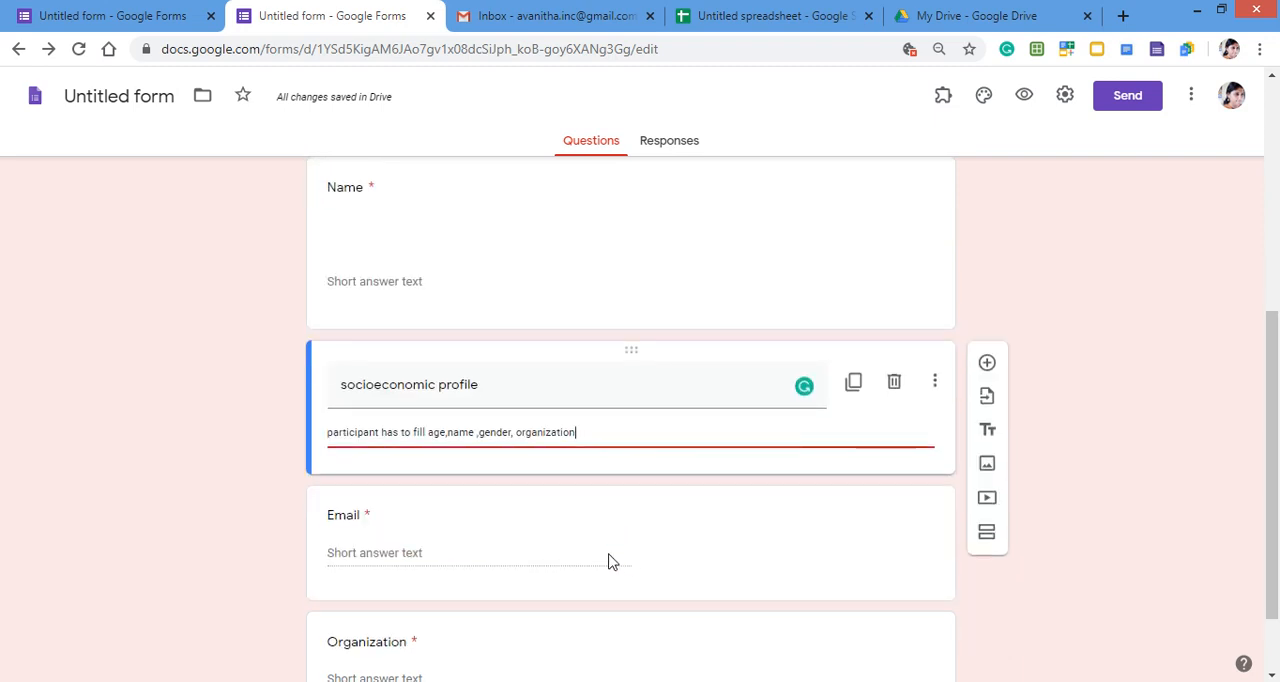
pyautogui.scroll(-1, 386, 537)
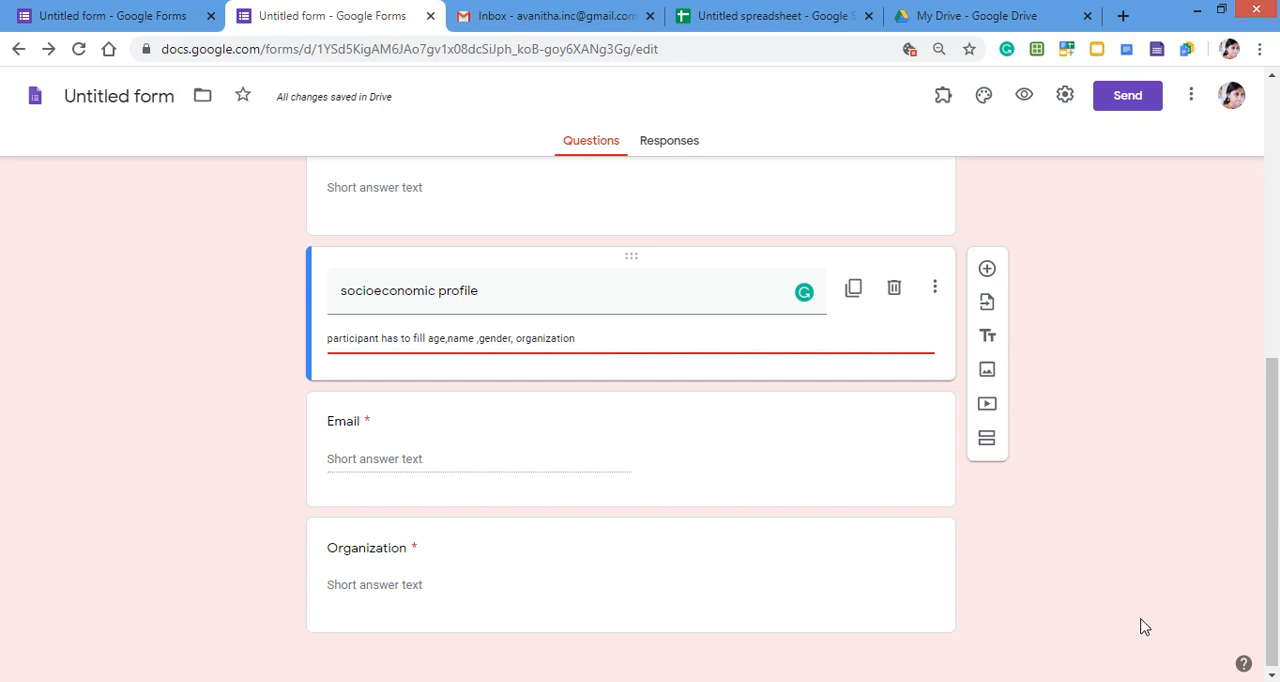
pyautogui.click(931, 588)
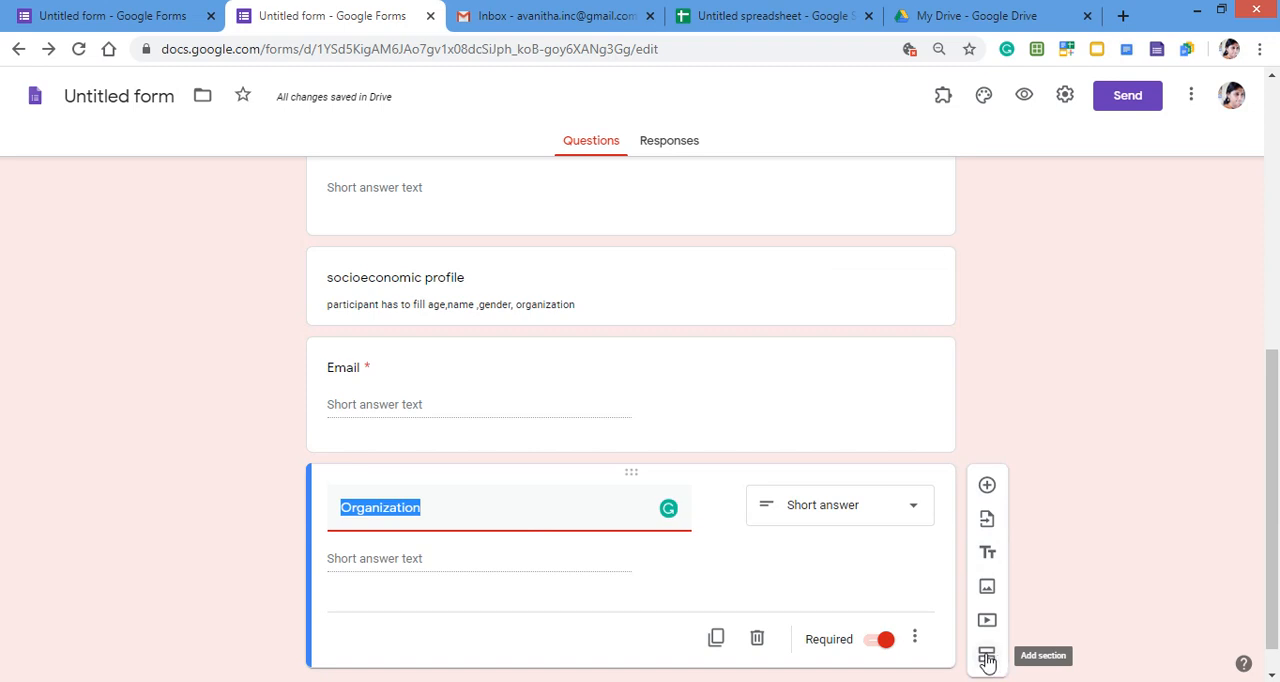
pyautogui.click(987, 657)
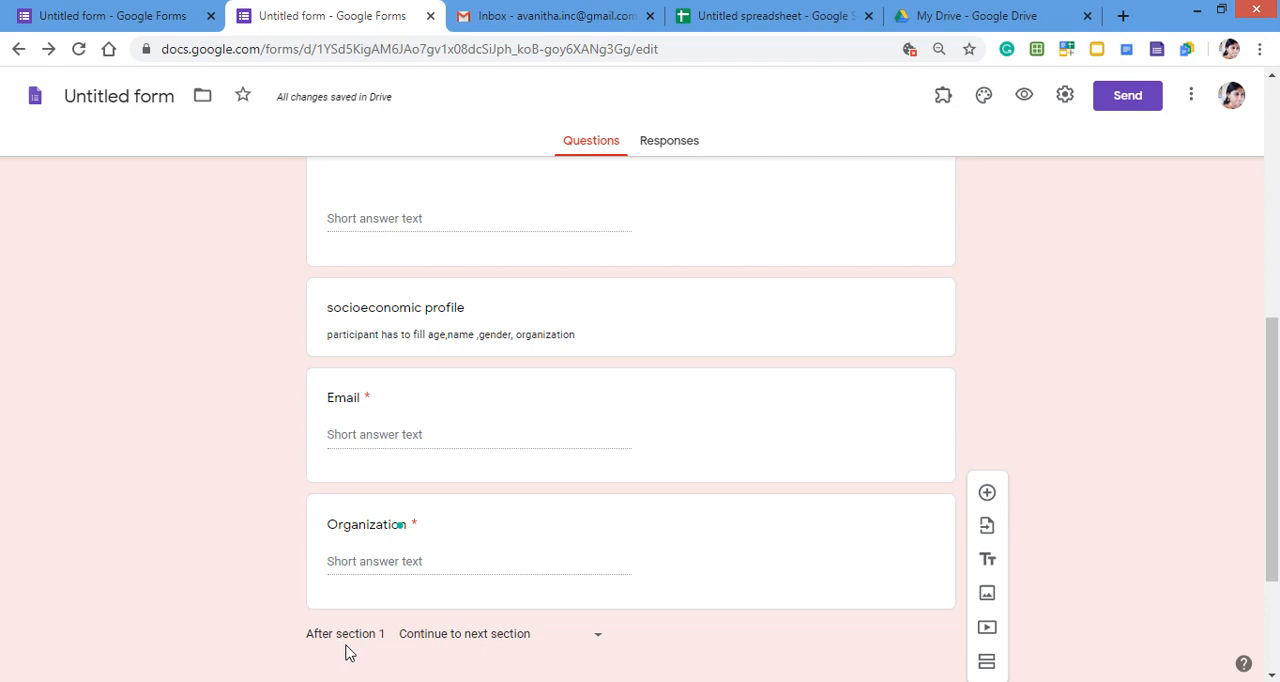
pyautogui.scroll(-2, 586, 646)
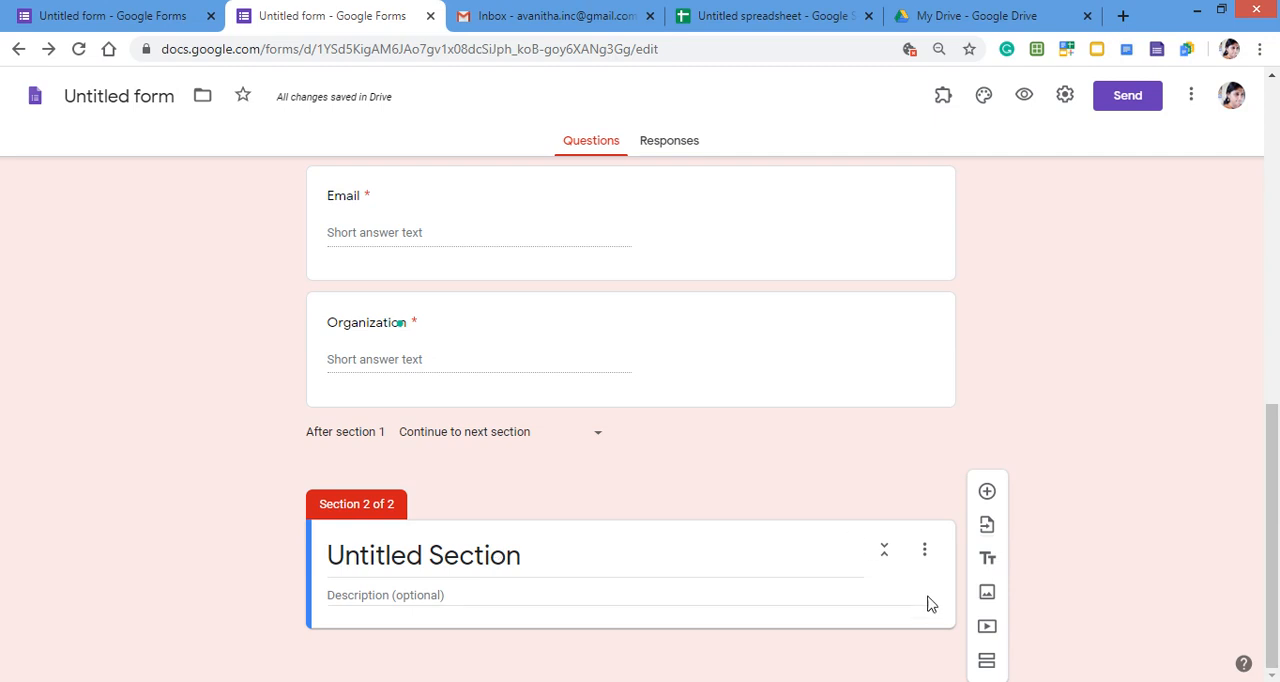
# - Insert the "photo banner" image from the poster folder on Local Disk (D:) into section 2
pyautogui.click(986, 596)
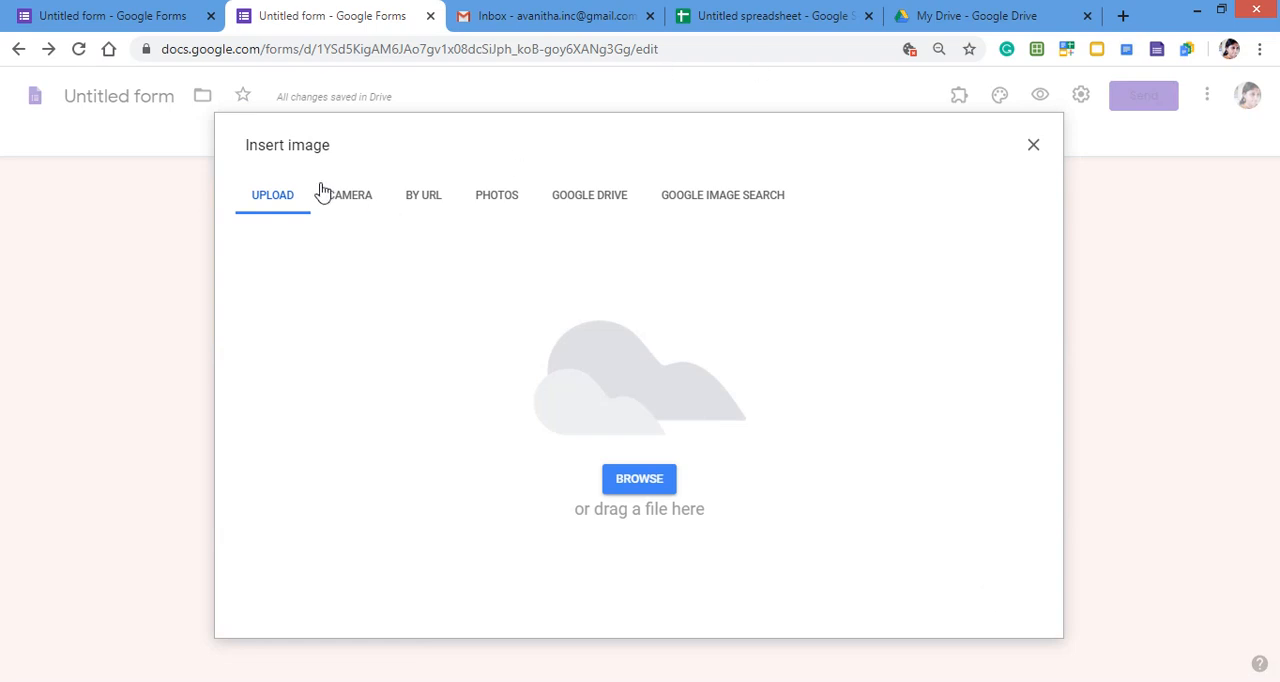
pyautogui.click(655, 483)
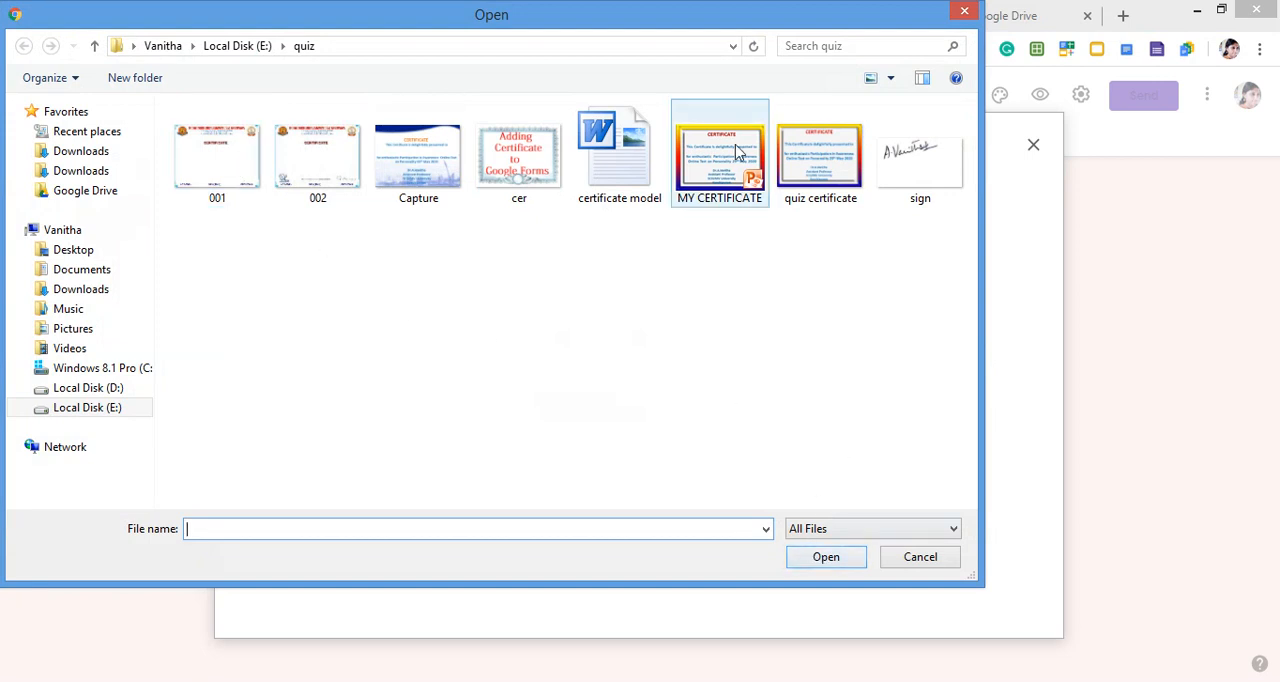
pyautogui.click(801, 181)
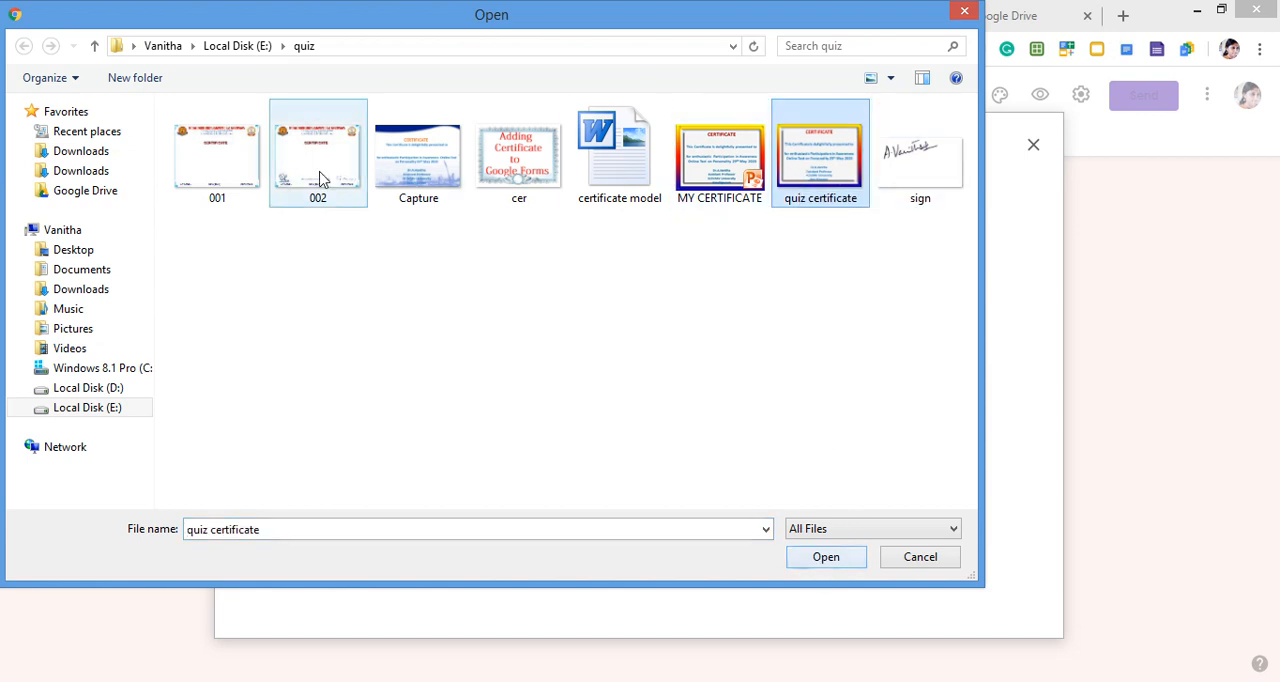
pyautogui.click(226, 148)
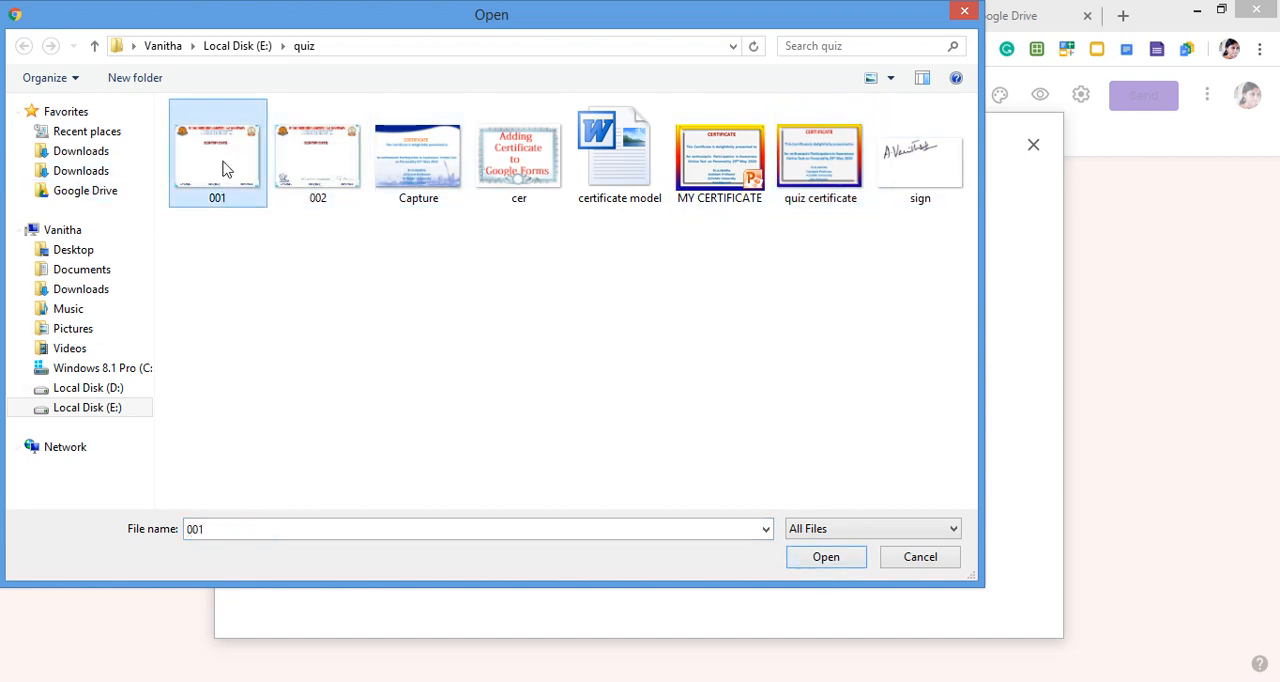
pyautogui.click(106, 390)
pyautogui.click(243, 446)
pyautogui.scroll(-4, 243, 446)
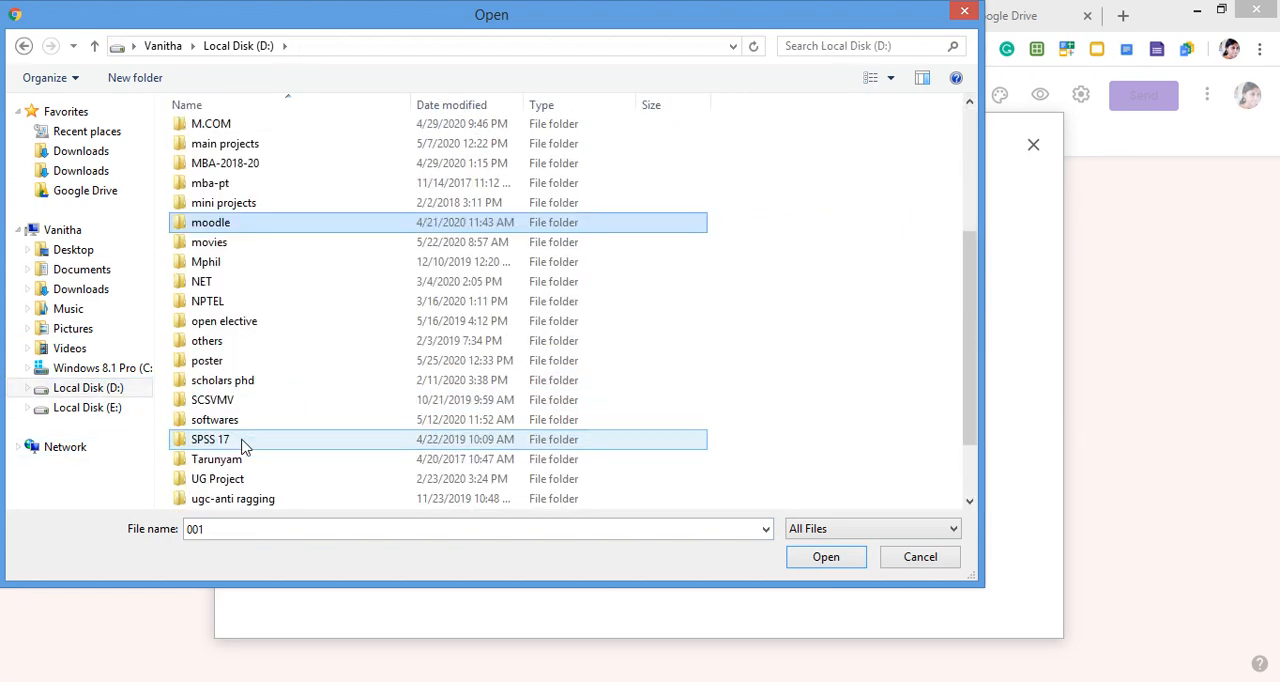
pyautogui.doubleClick(205, 362)
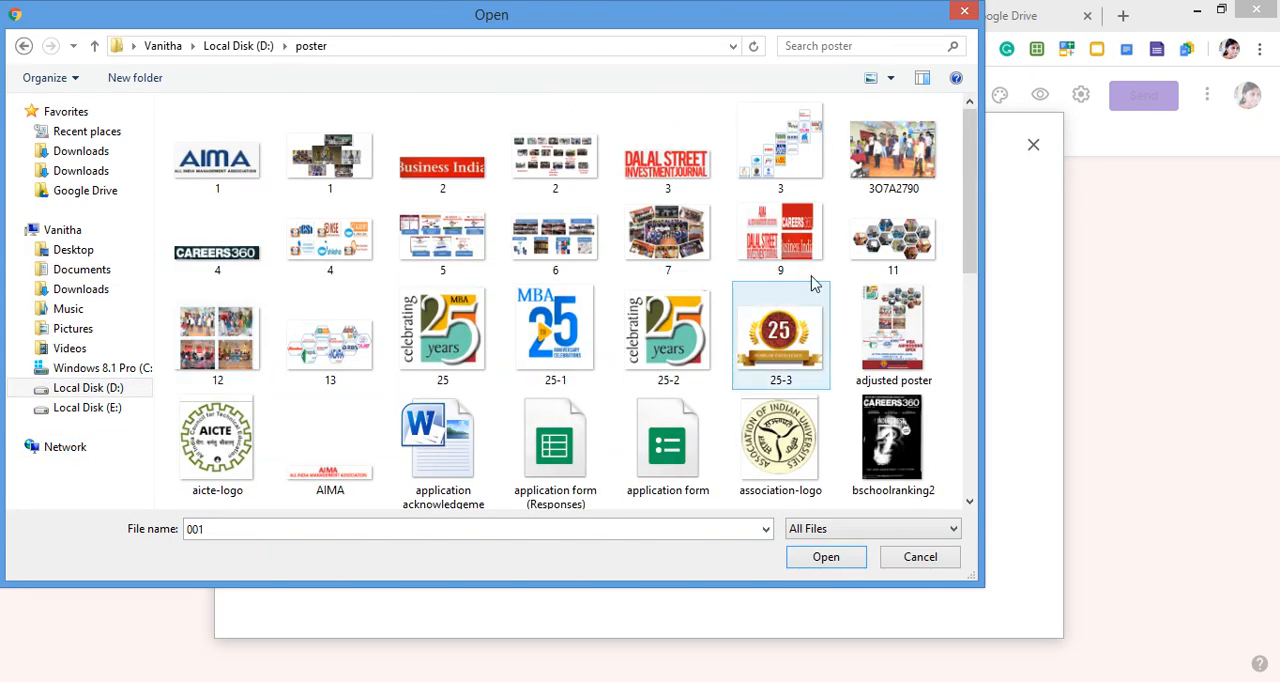
pyautogui.moveTo(971, 194); pyautogui.dragTo(1008, 440)
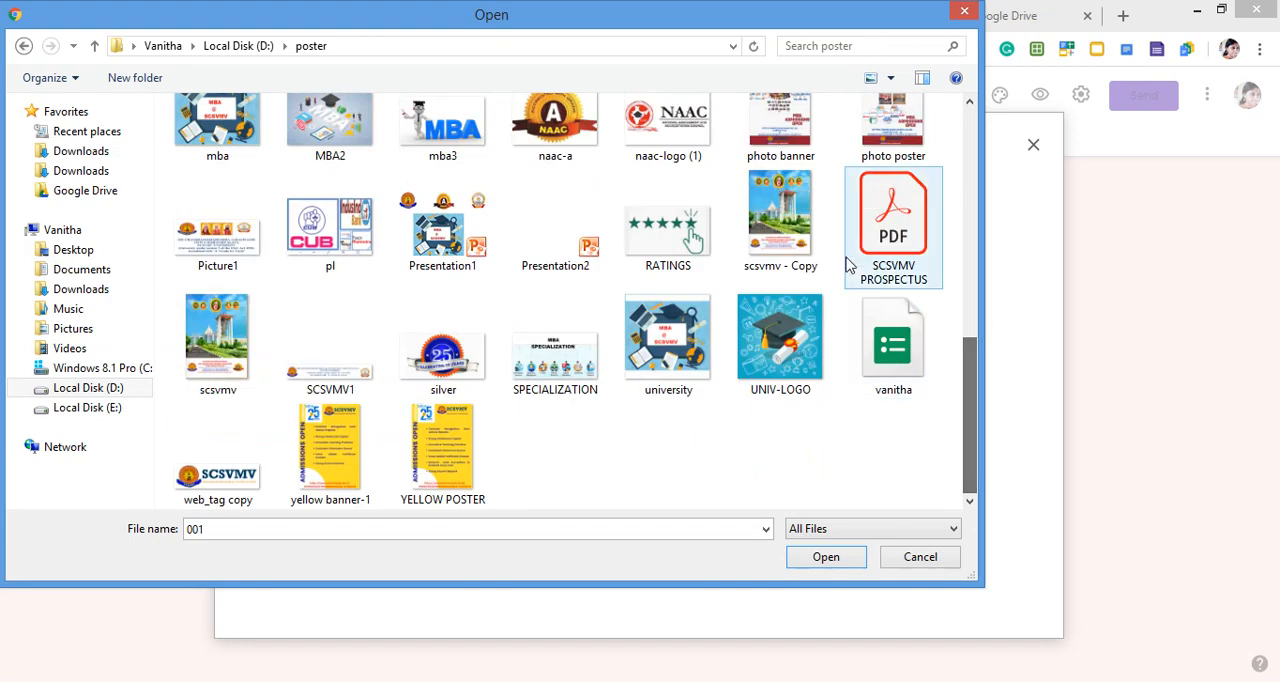
pyautogui.click(780, 128)
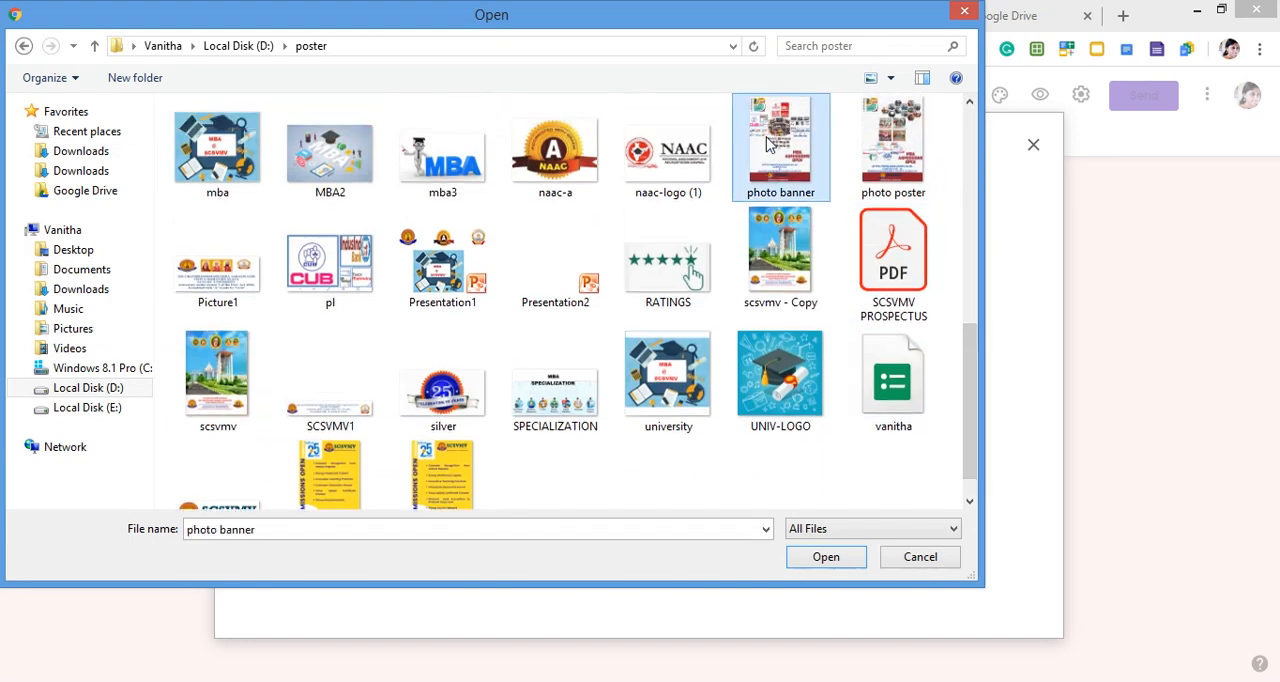
pyautogui.click(823, 562)
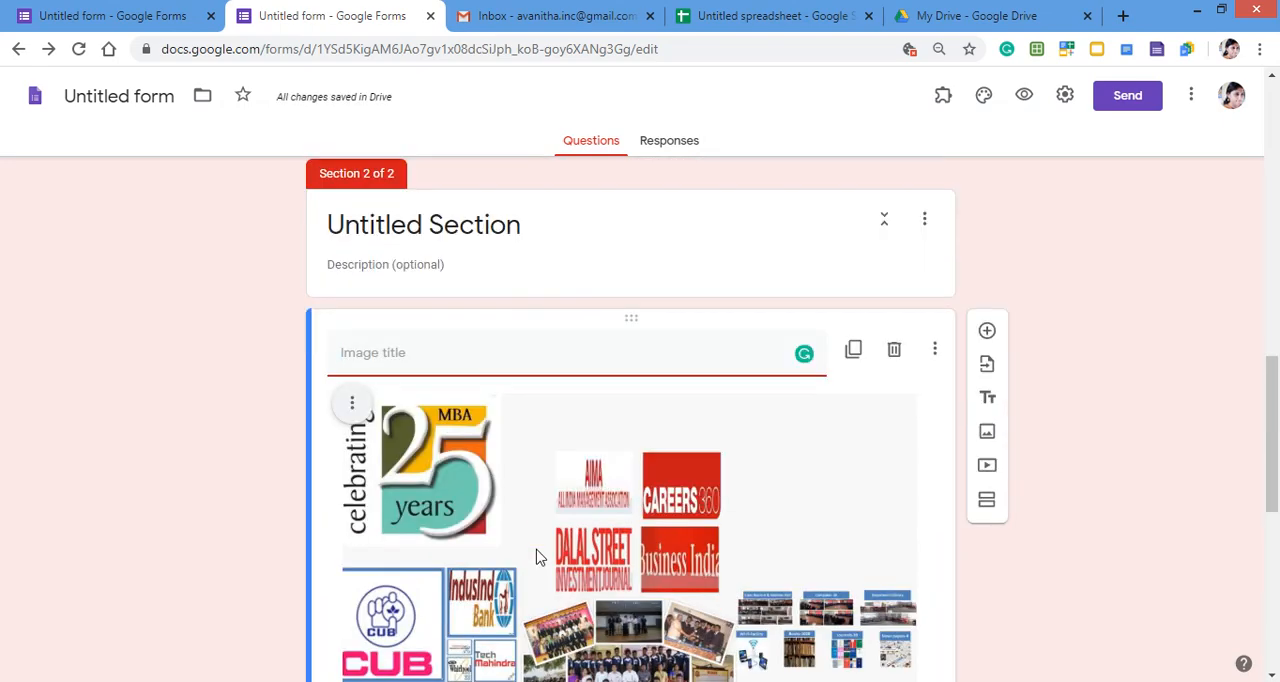
# - Look over the whole inserted banner image in section 2
pyautogui.scroll(-3, 536, 557)
pyautogui.scroll(-2, 536, 557)
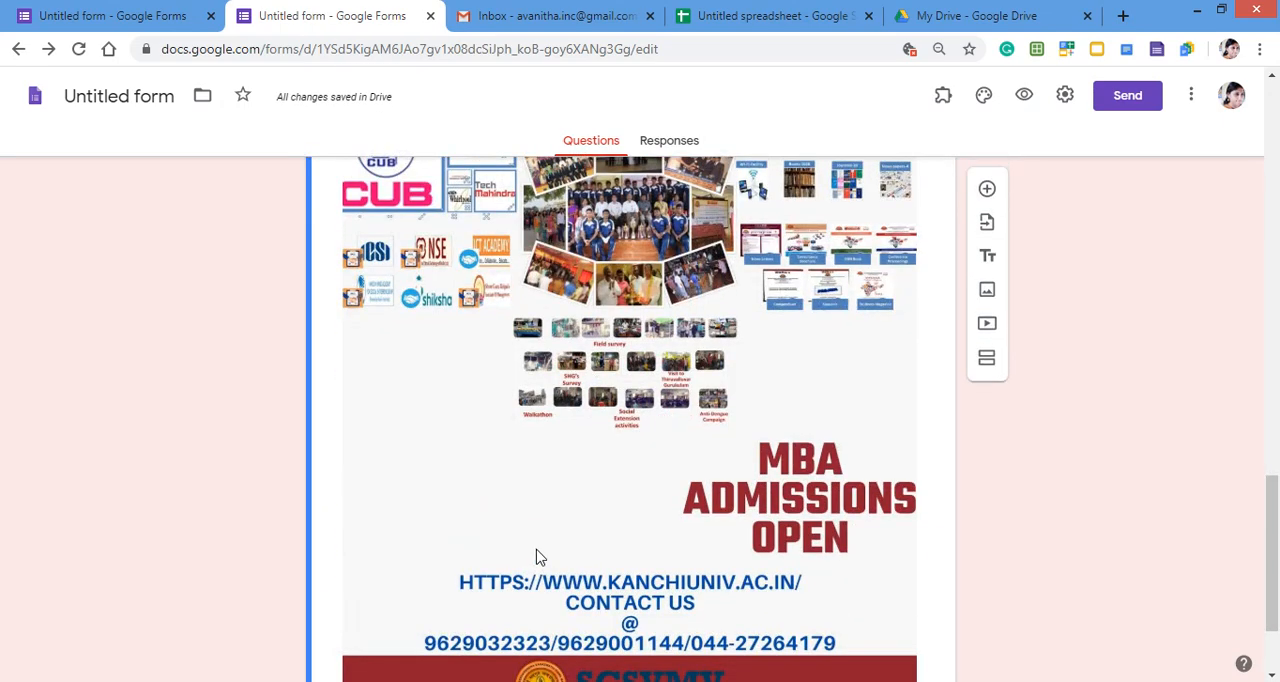
pyautogui.scroll(-1, 536, 557)
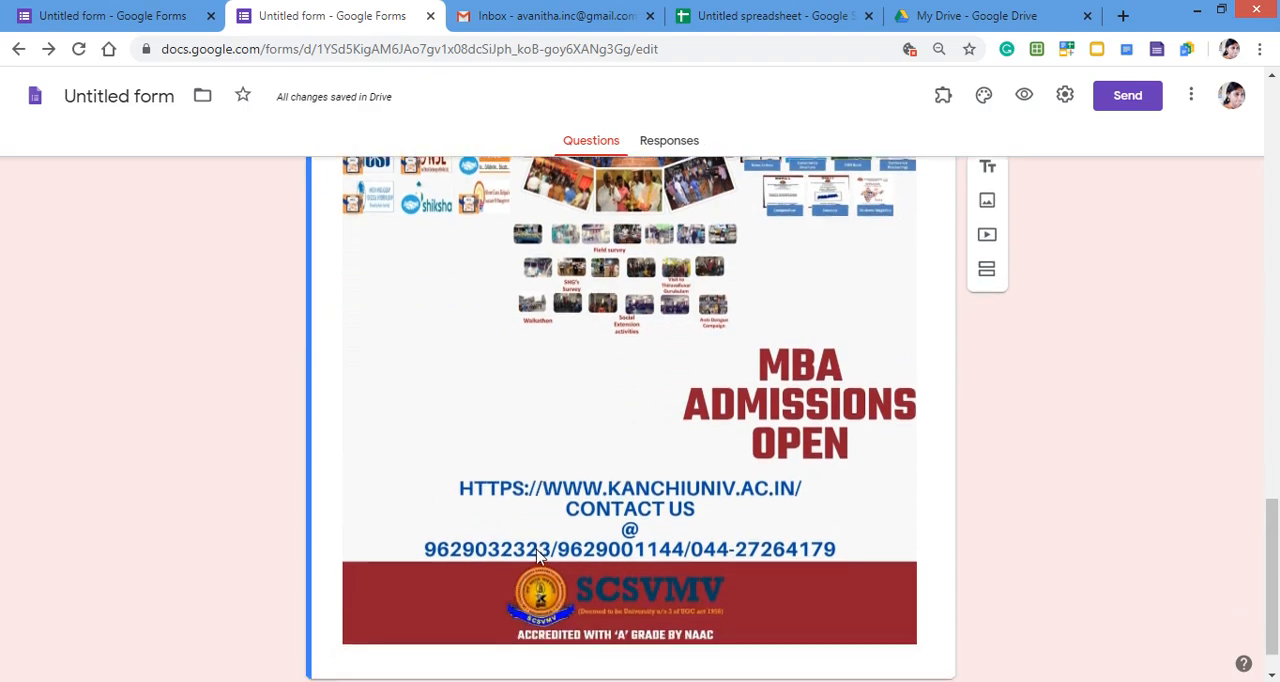
pyautogui.scroll(-2, 536, 557)
pyautogui.scroll(4, 536, 549)
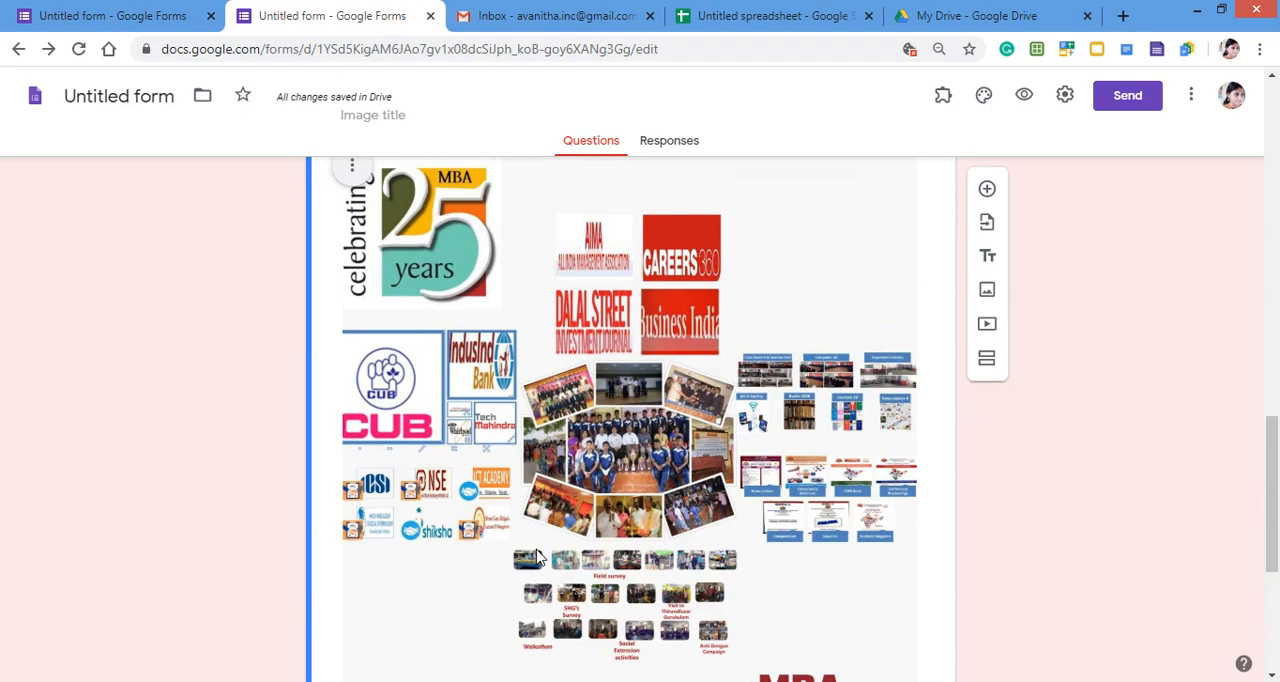
pyautogui.scroll(-4, 877, 580)
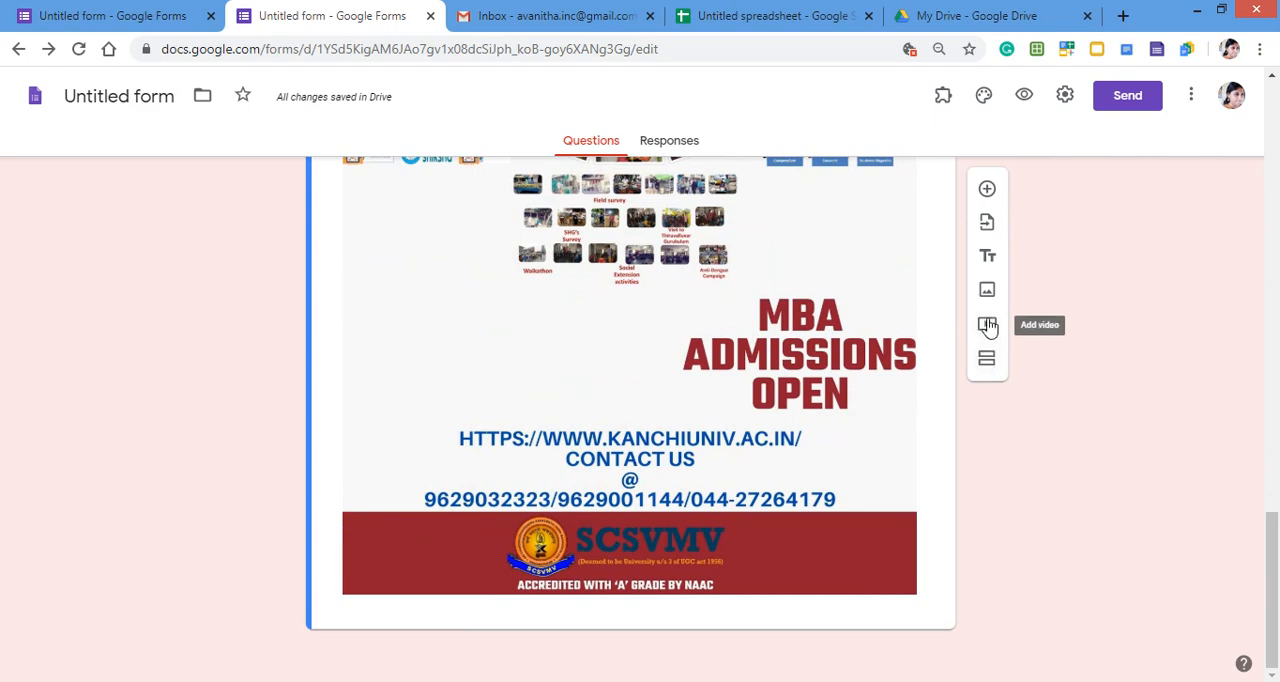
# - Start adding a video below the banner image and choose to supply it by YouTube URL
pyautogui.click(987, 326)
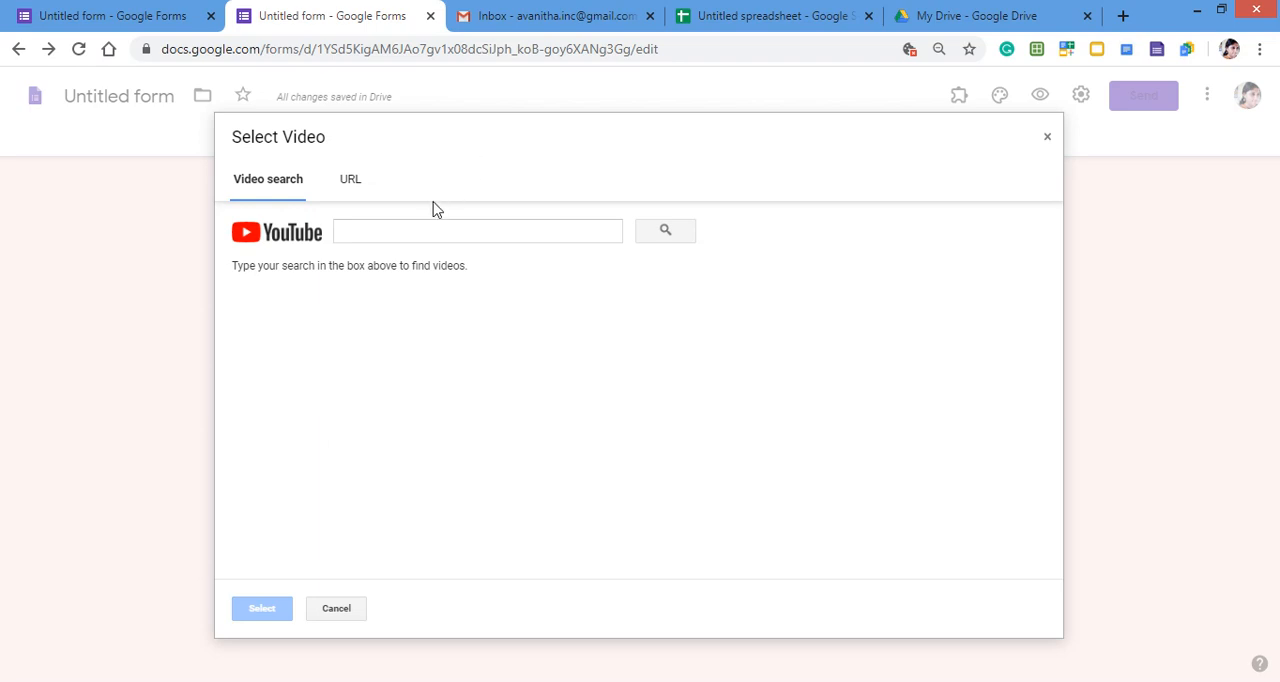
pyautogui.click(390, 232)
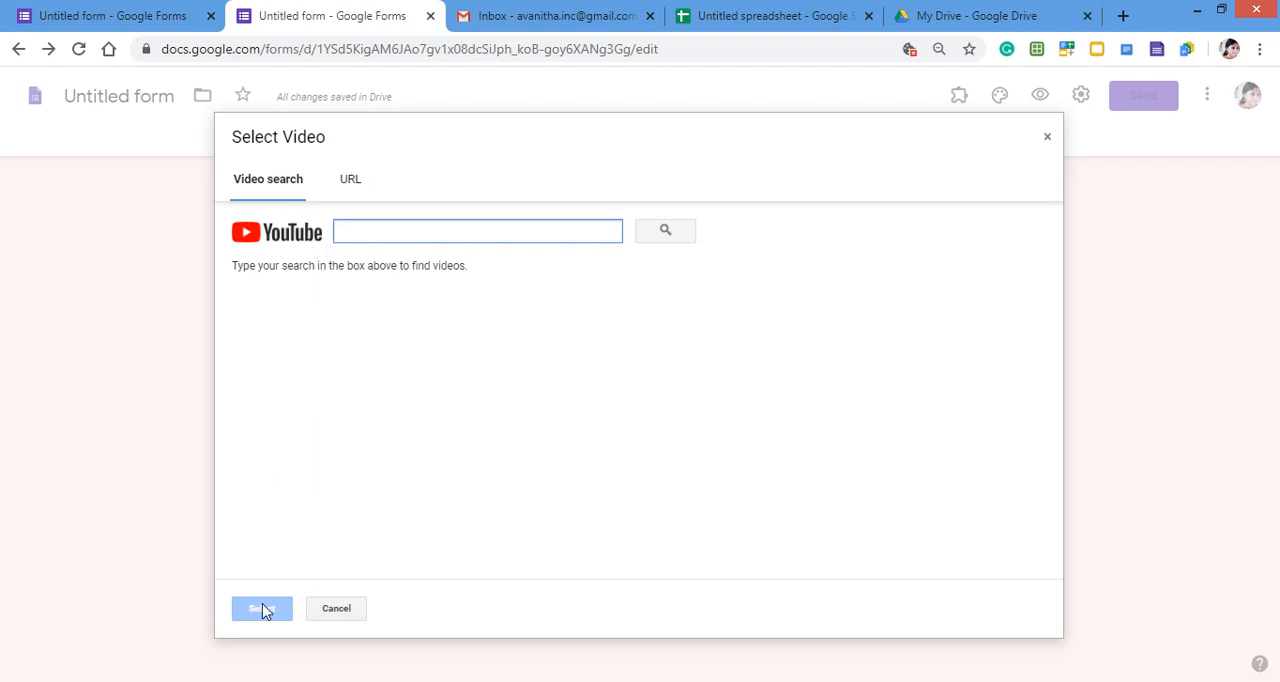
pyautogui.click(351, 182)
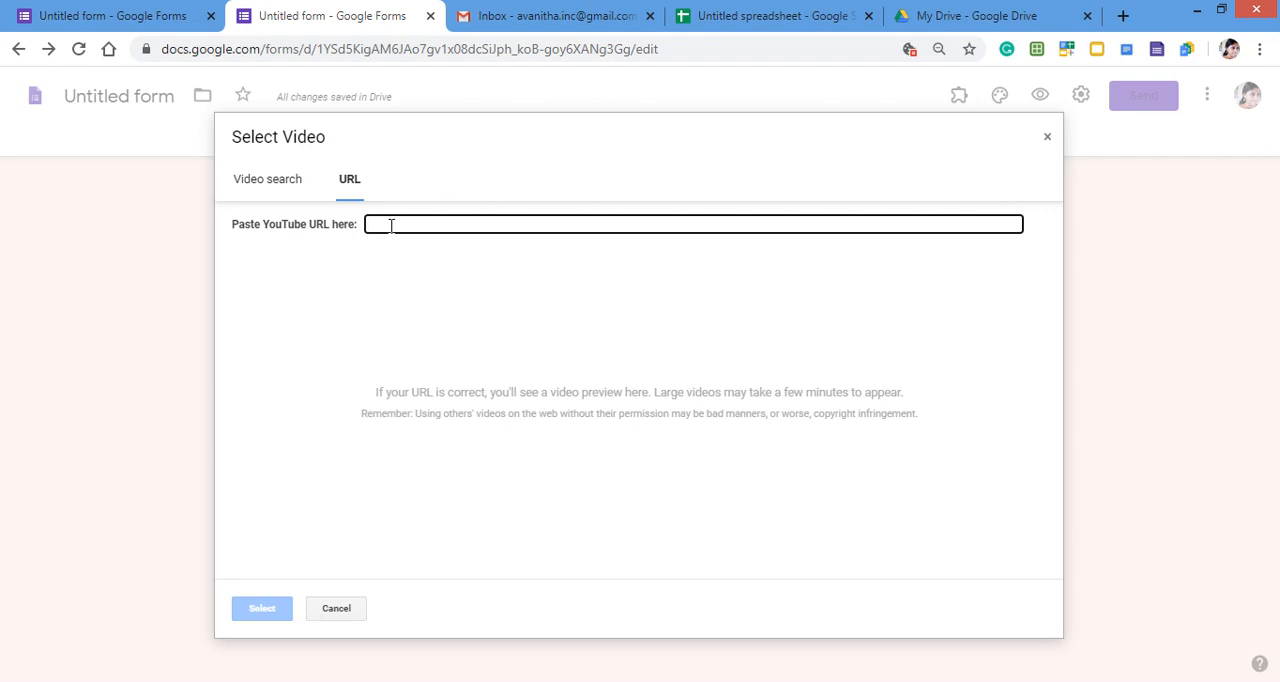
pyautogui.write('google forms')
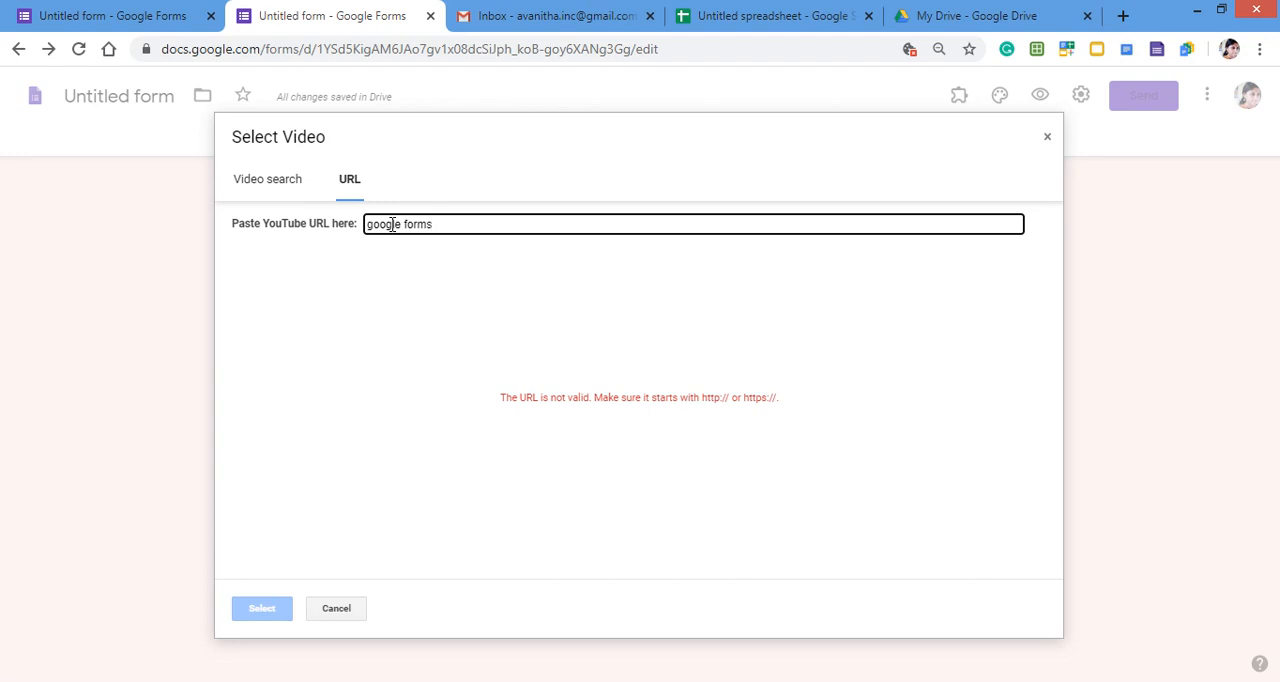
pyautogui.press('BackSpace')
pyautogui.press('BackSpace')
pyautogui.press('BackSpace')
pyautogui.press('BackSpace')
pyautogui.press('BackSpace')
pyautogui.press('BackSpace')
pyautogui.press('BackSpace')
pyautogui.press('BackSpace')
pyautogui.press('BackSpace')
pyautogui.press('BackSpace')
pyautogui.press('BackSpace')
pyautogui.press('BackSpace')
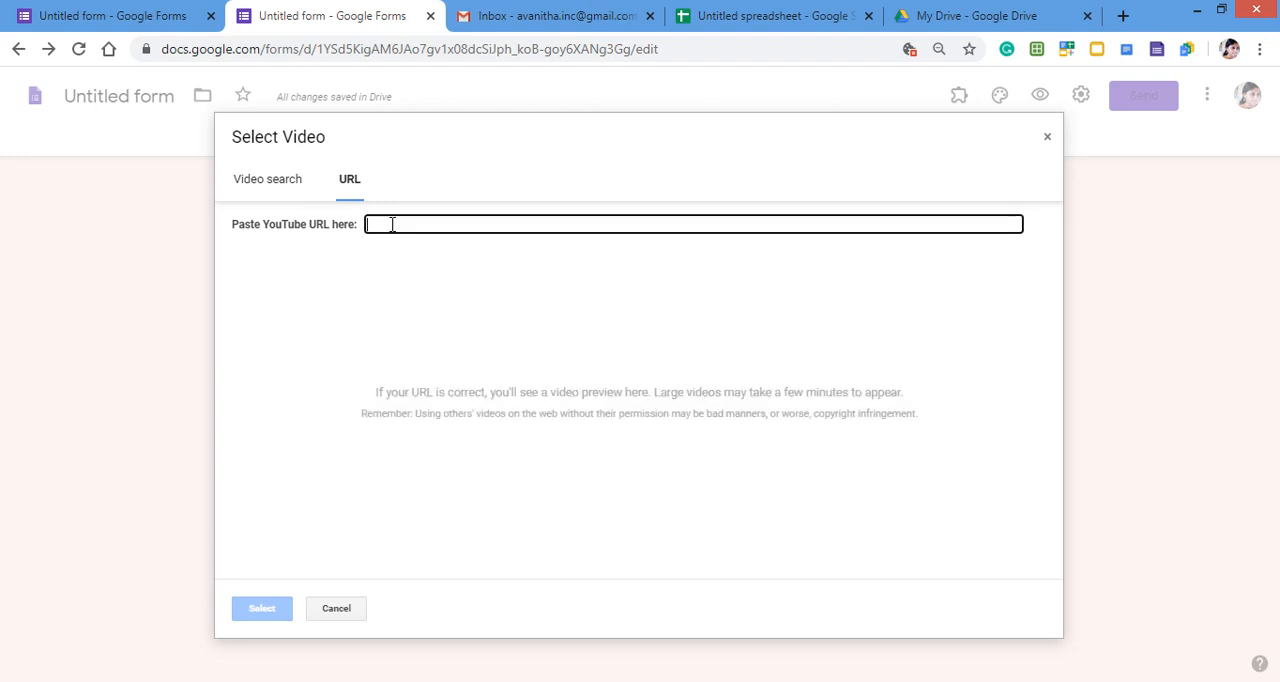
pyautogui.write('how to c')
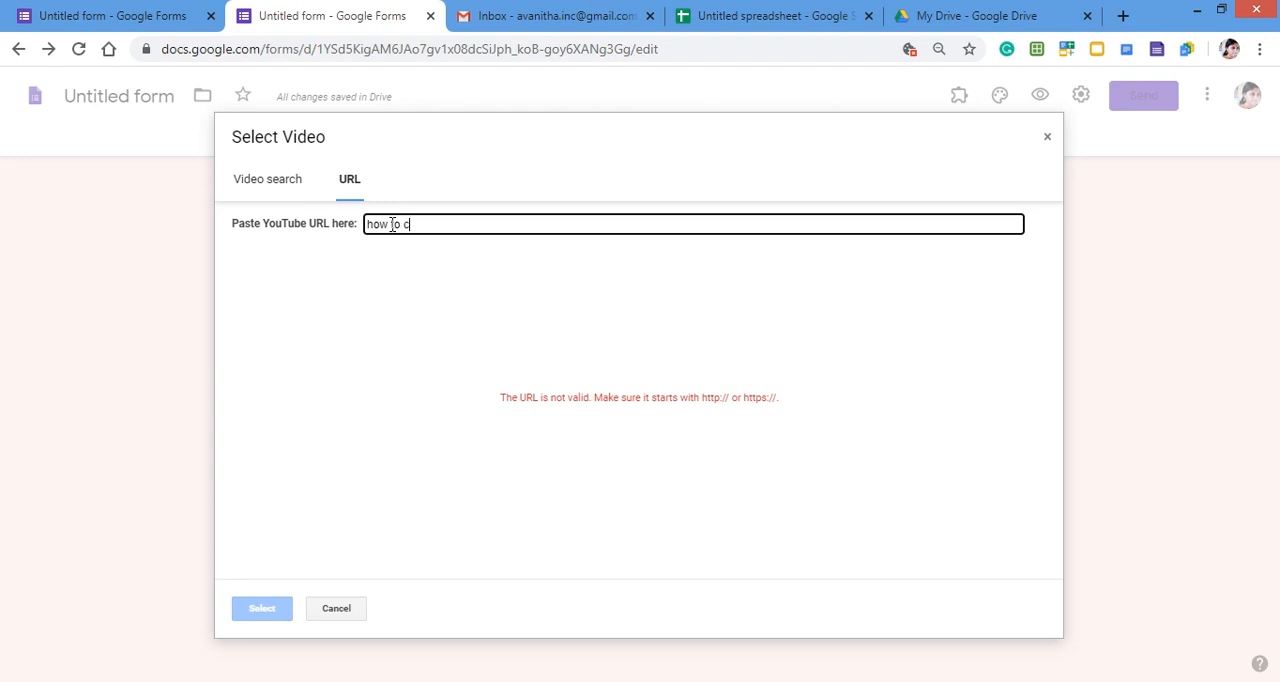
pyautogui.write('reate google forms')
pyautogui.moveTo(517, 228); pyautogui.dragTo(337, 263)
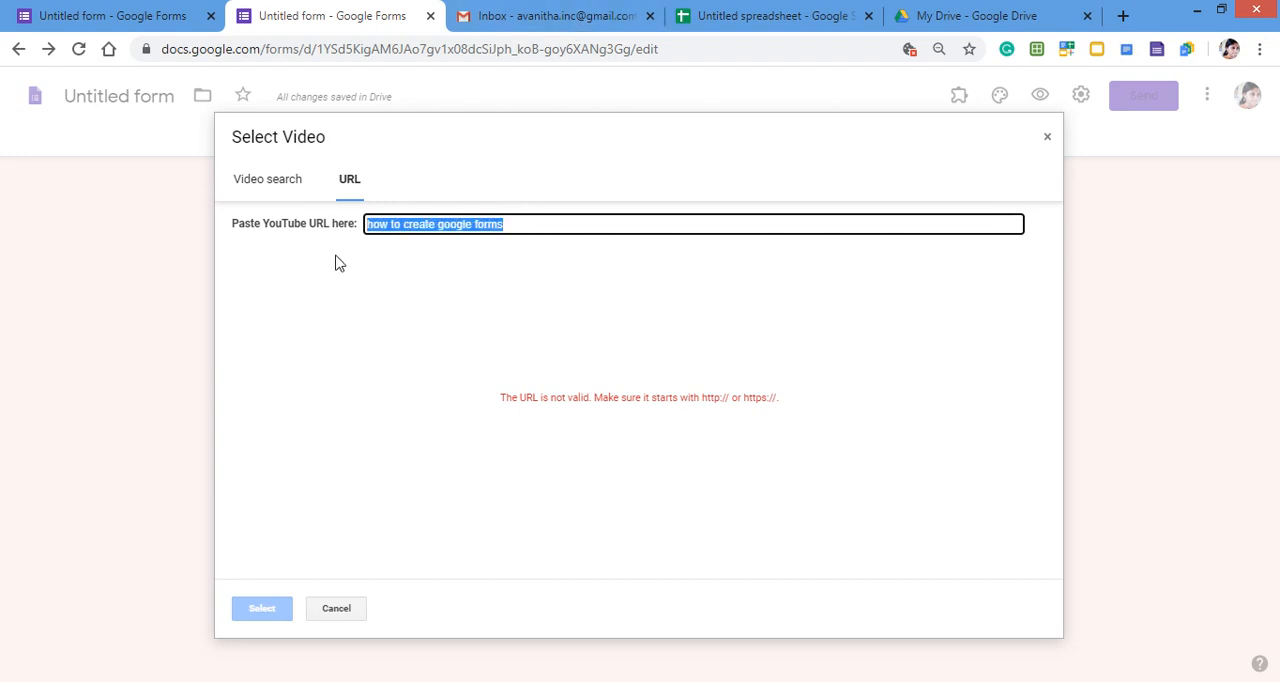
pyautogui.press('BackSpace')
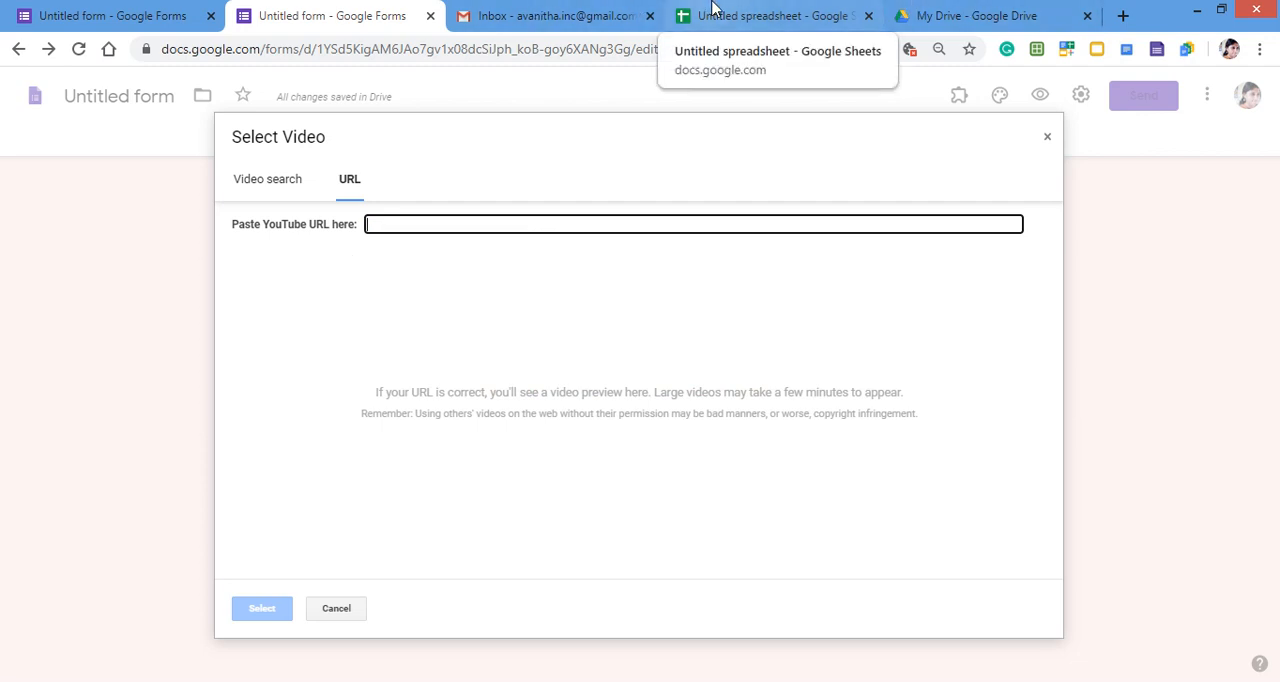
# - Switch to Gmail, launch YouTube from the Google apps there and go to Your videos
pyautogui.click(763, 18)
pyautogui.click(563, 18)
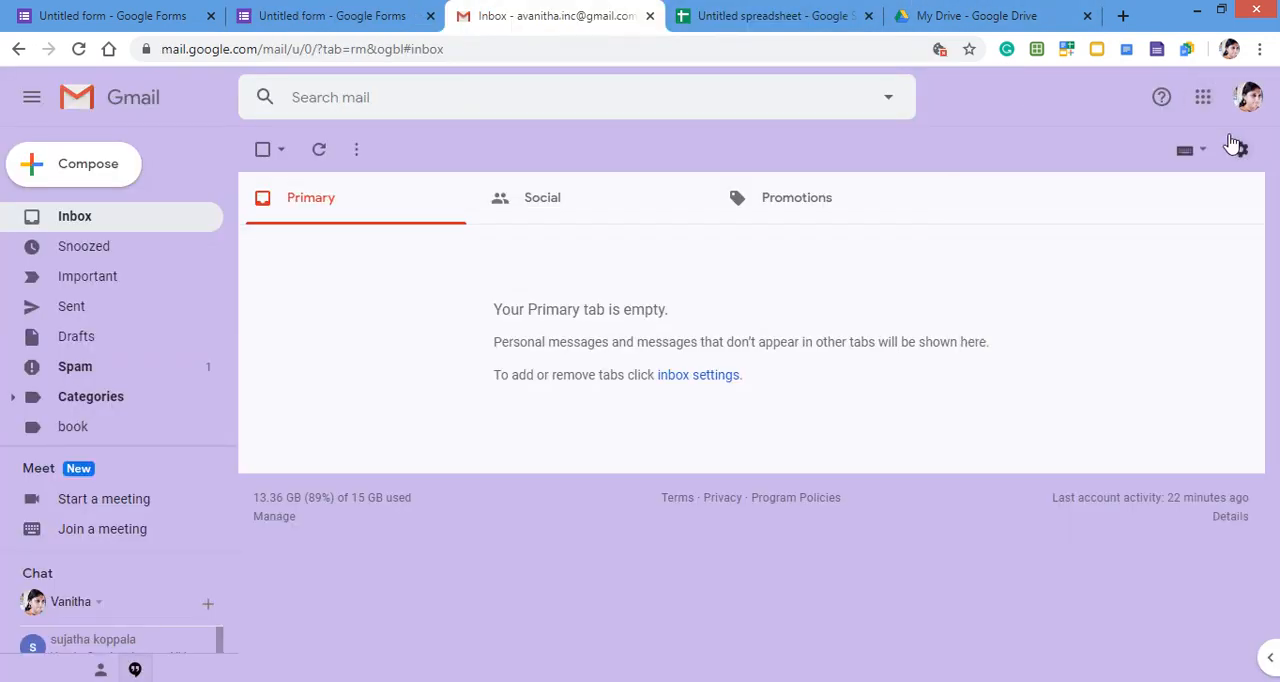
pyautogui.click(1201, 100)
pyautogui.click(1036, 294)
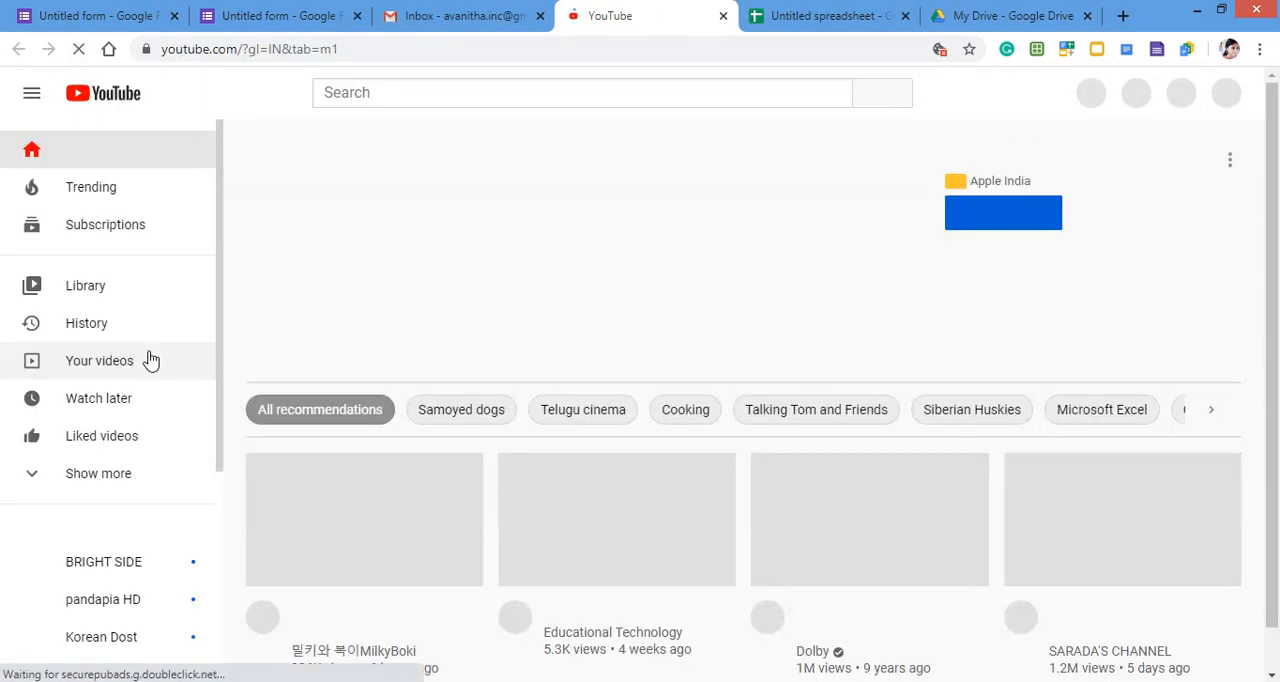
pyautogui.click(109, 367)
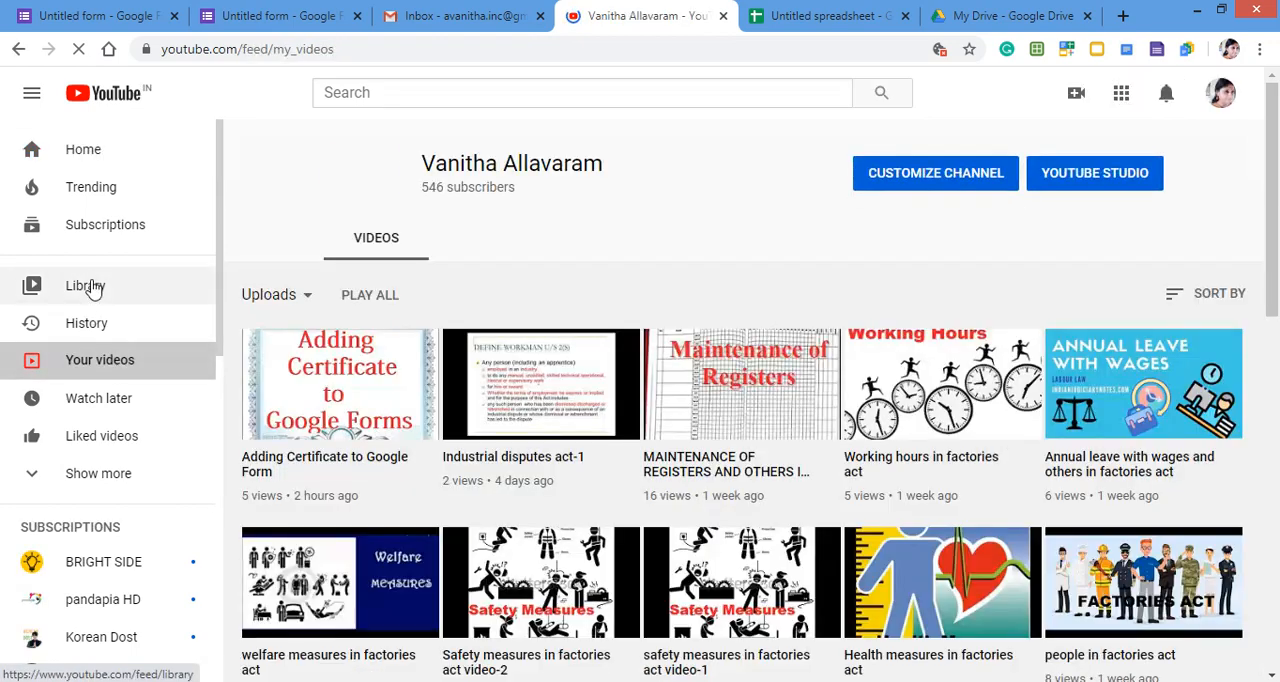
# - Open the uploaded video "Adding Certificate to Google Form" from Your videos on YouTube
pyautogui.click(93, 288)
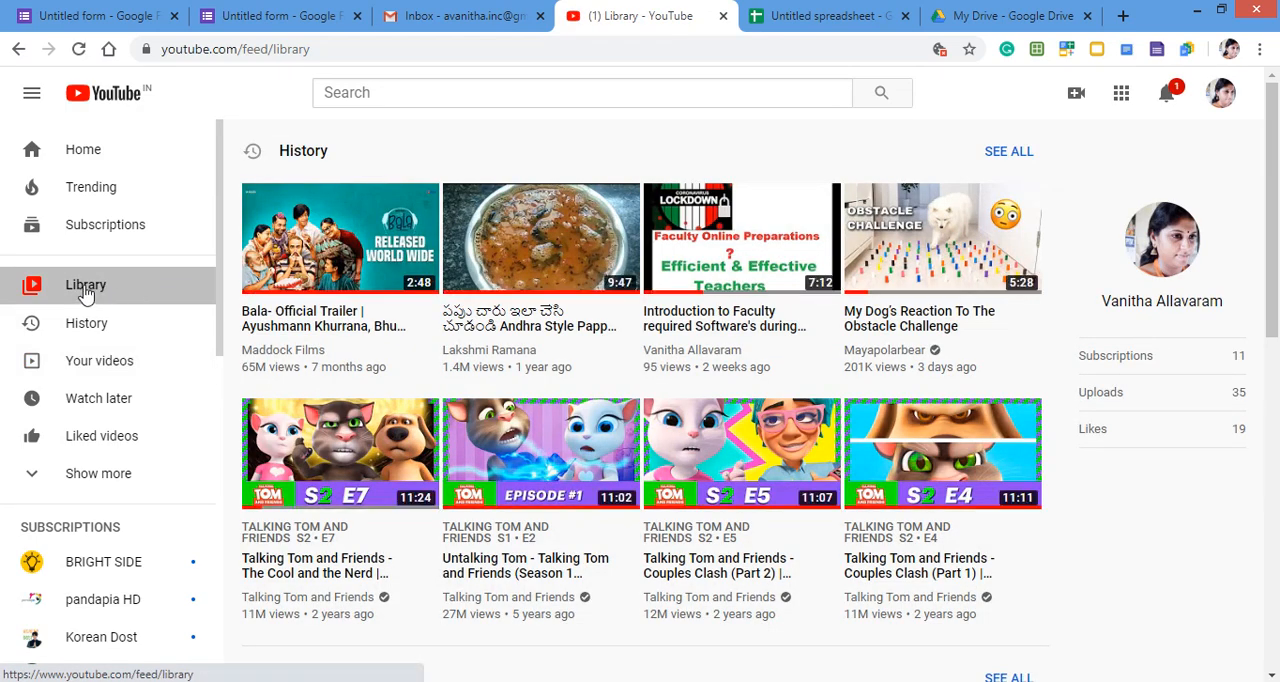
pyautogui.click(106, 360)
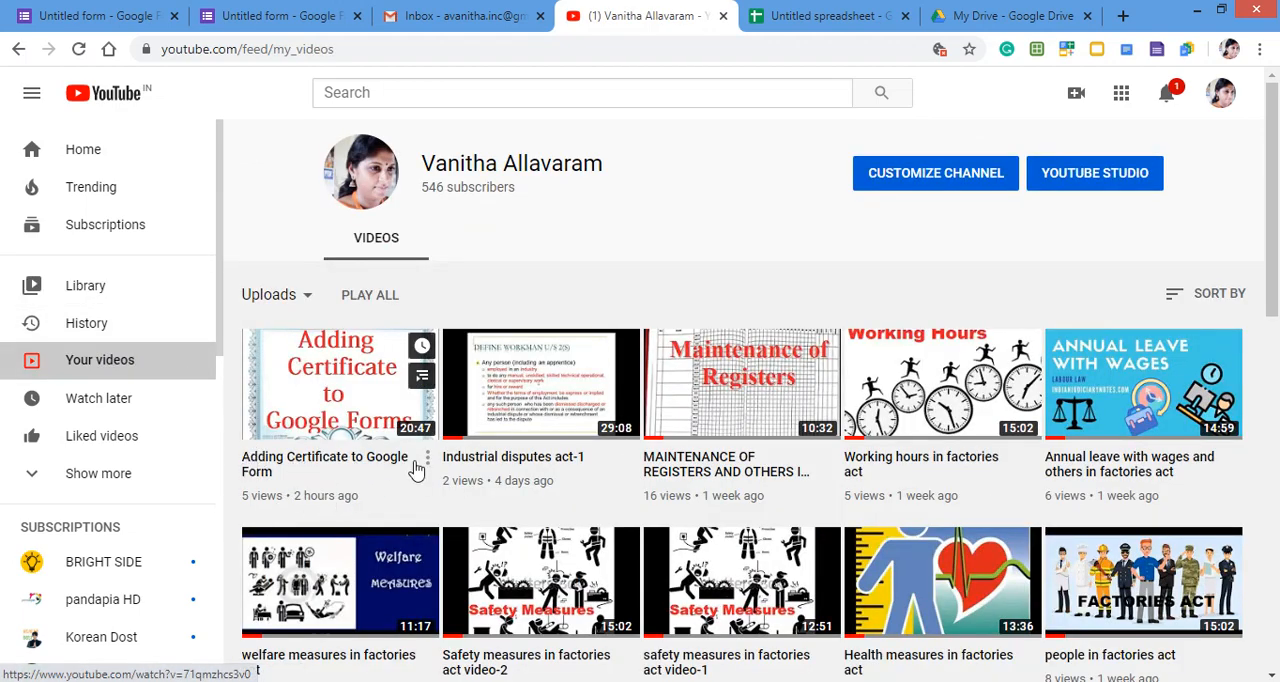
pyautogui.click(427, 460)
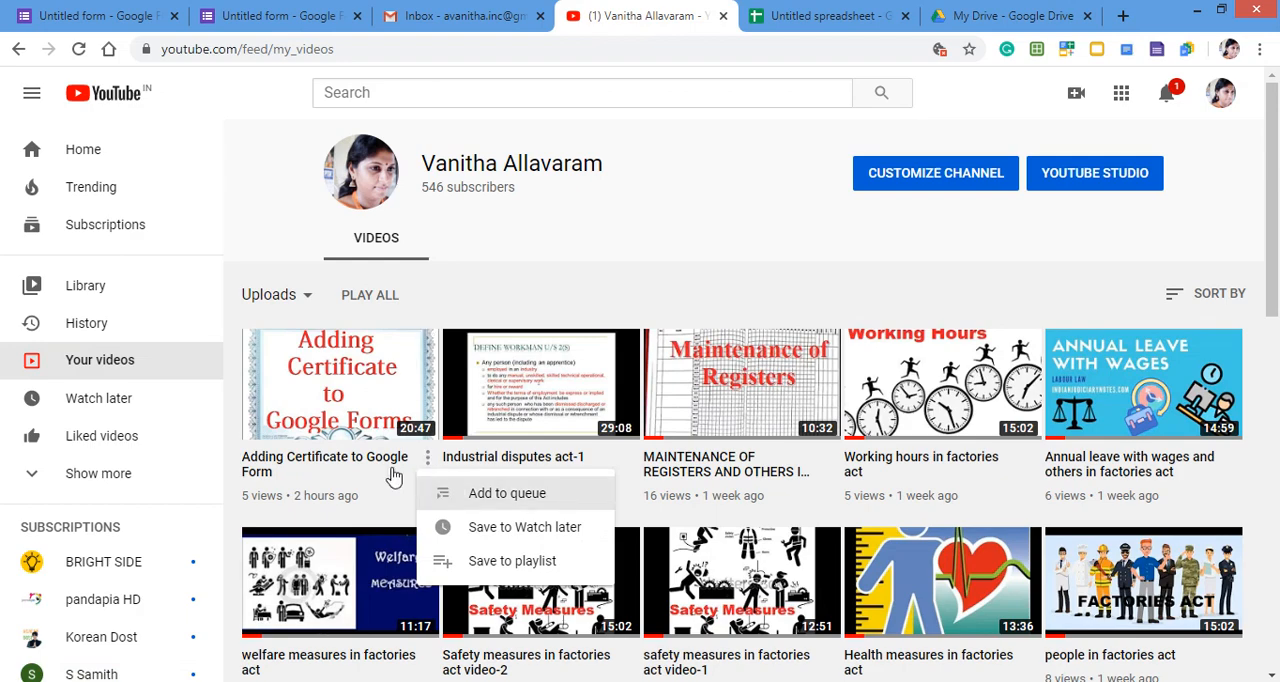
pyautogui.click(325, 397)
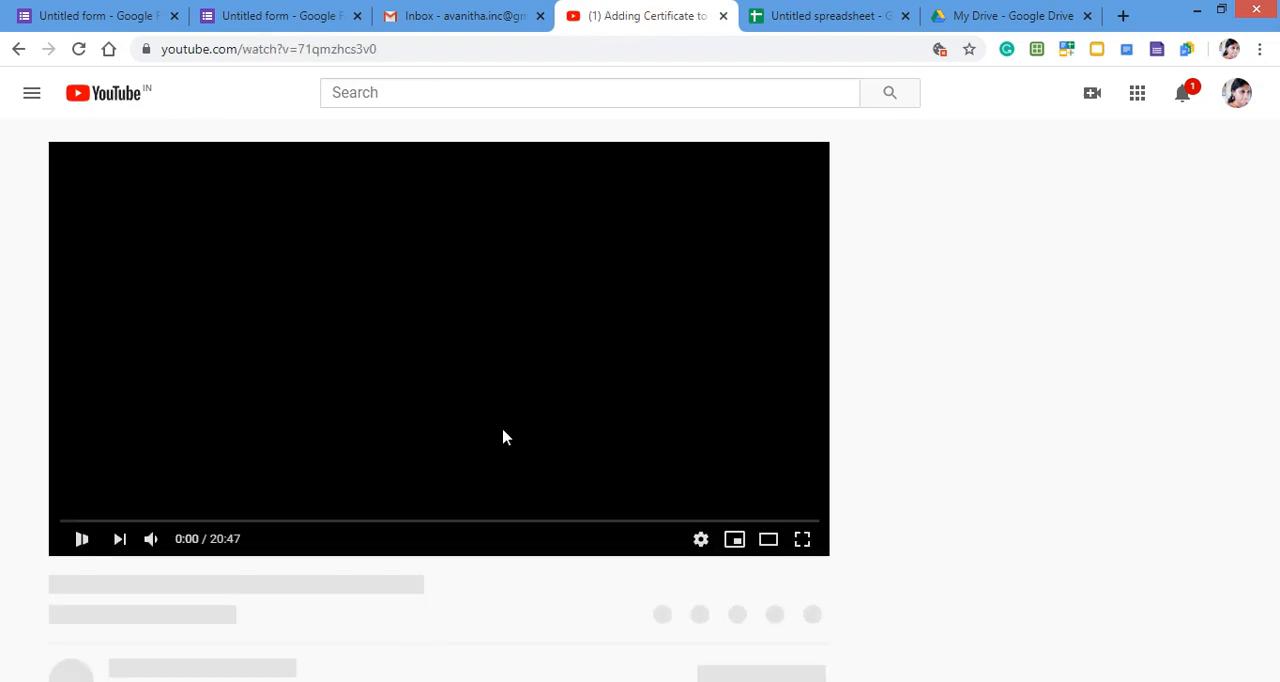
# - Show the video's share link and copy the video's full page address
pyautogui.scroll(-2, 252, 567)
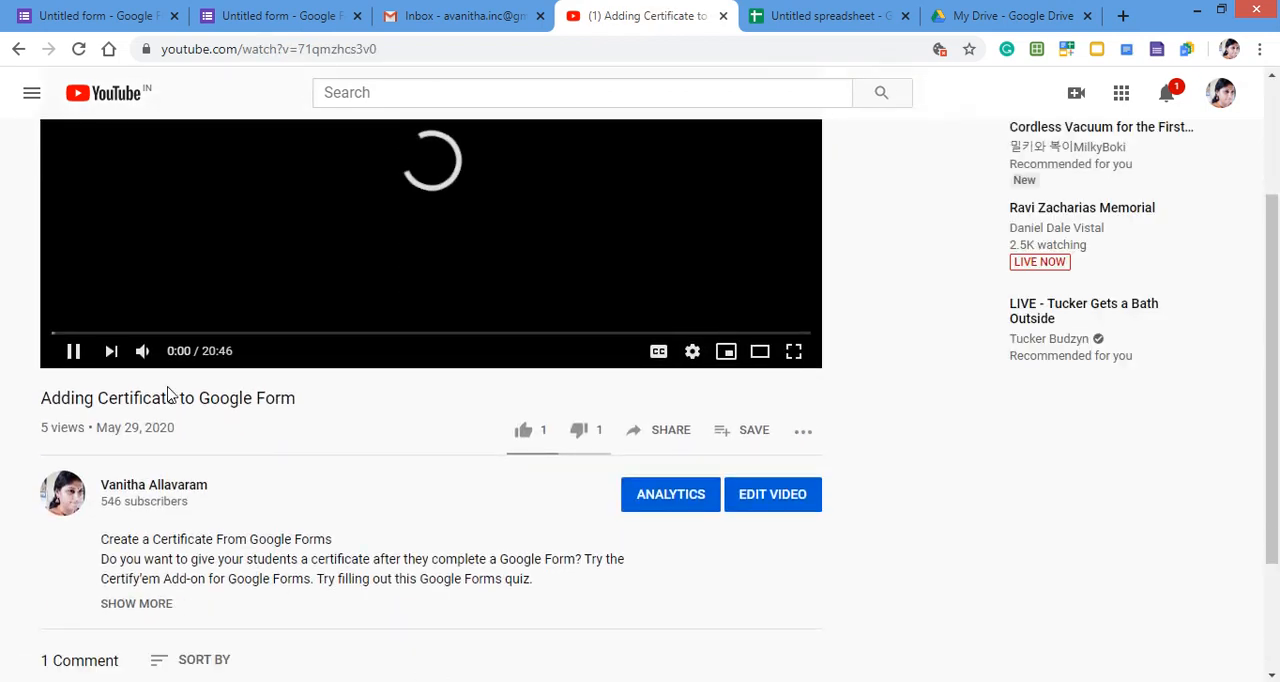
pyautogui.click(669, 432)
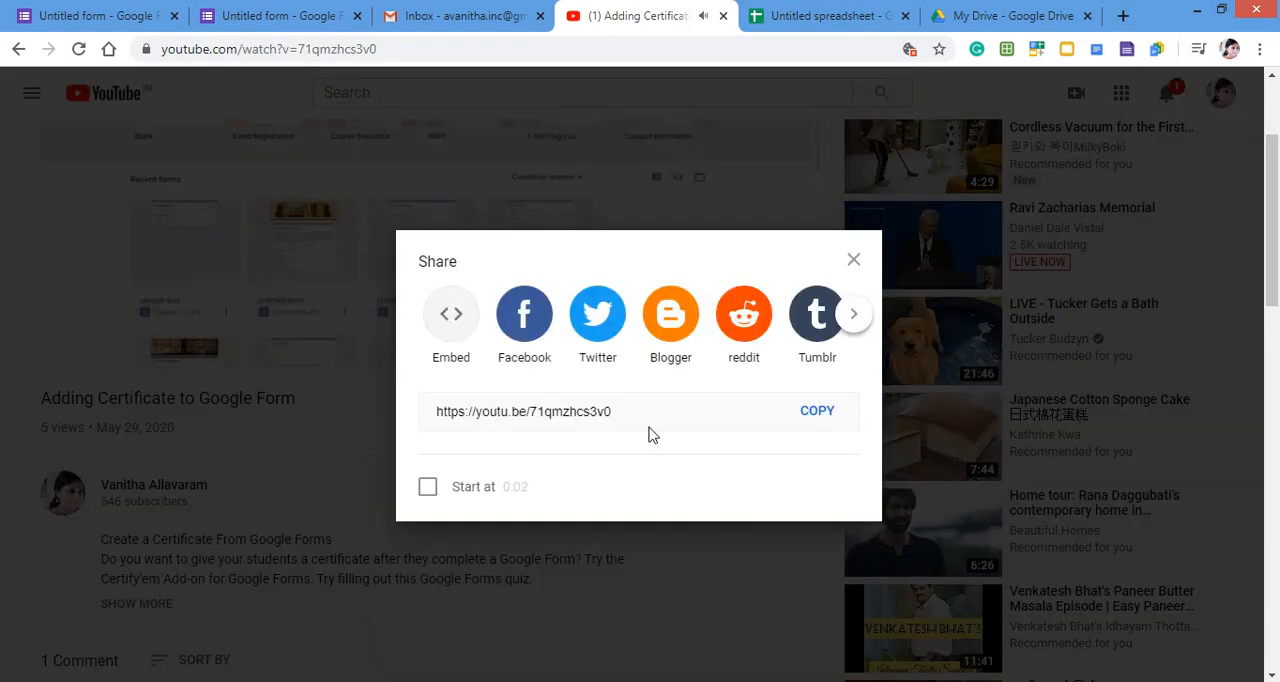
pyautogui.moveTo(648, 412); pyautogui.dragTo(408, 405)
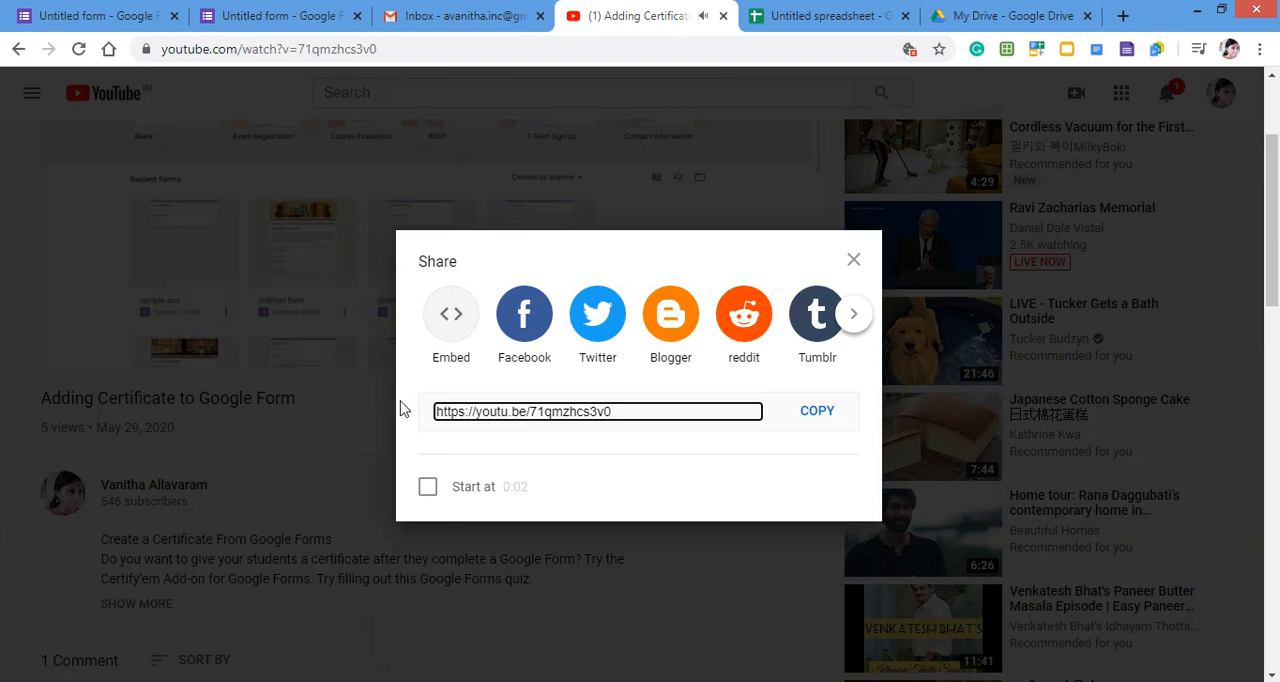
pyautogui.click(470, 49)
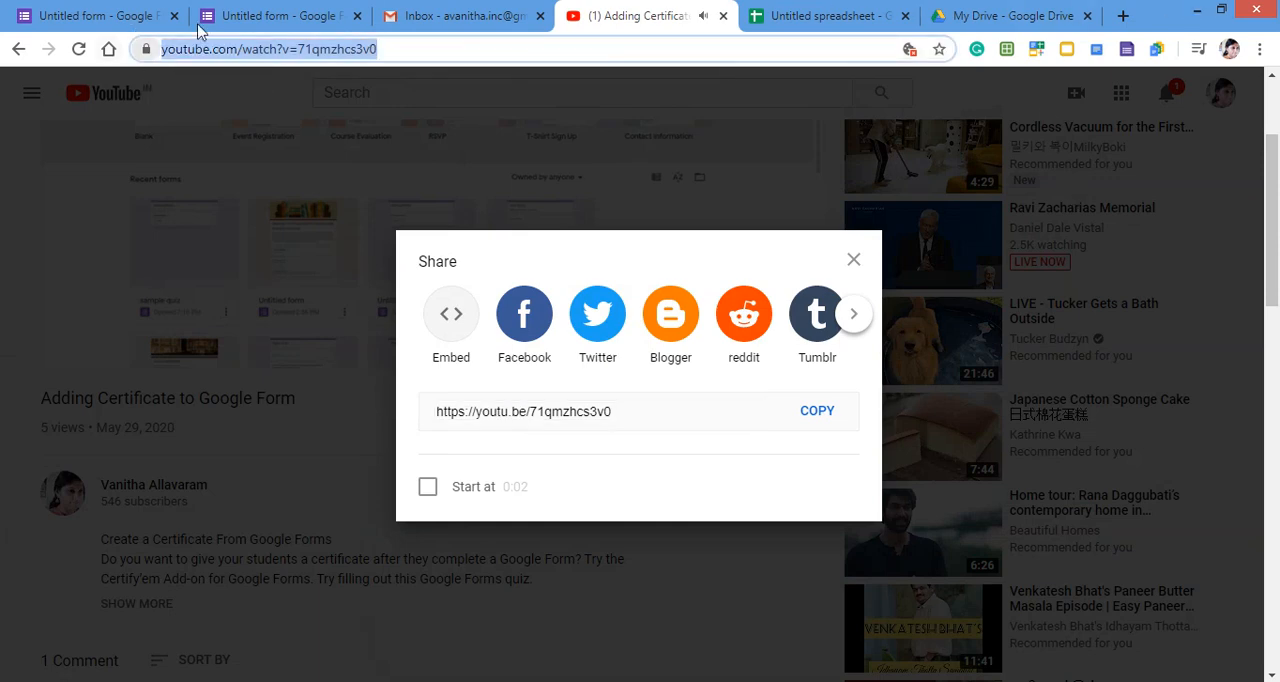
pyautogui.click(724, 16)
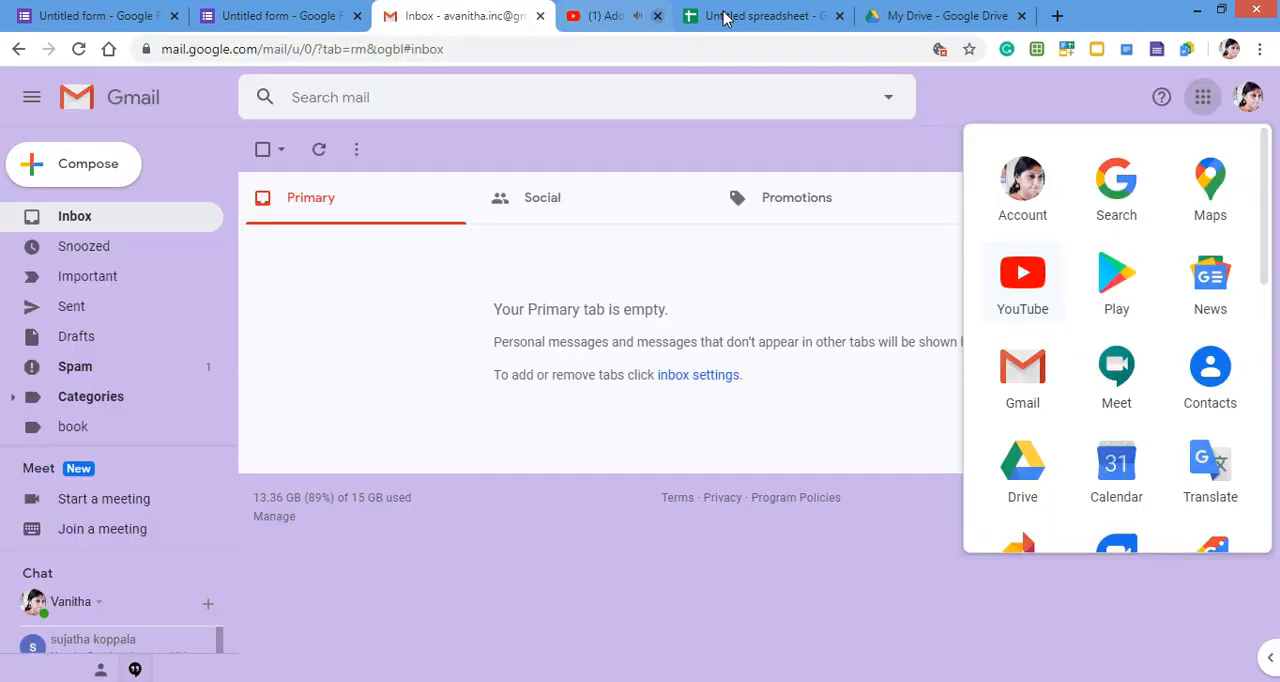
pyautogui.click(291, 14)
pyautogui.write('https://www.youtube.com/watch?v=71gmzhcs3v0')
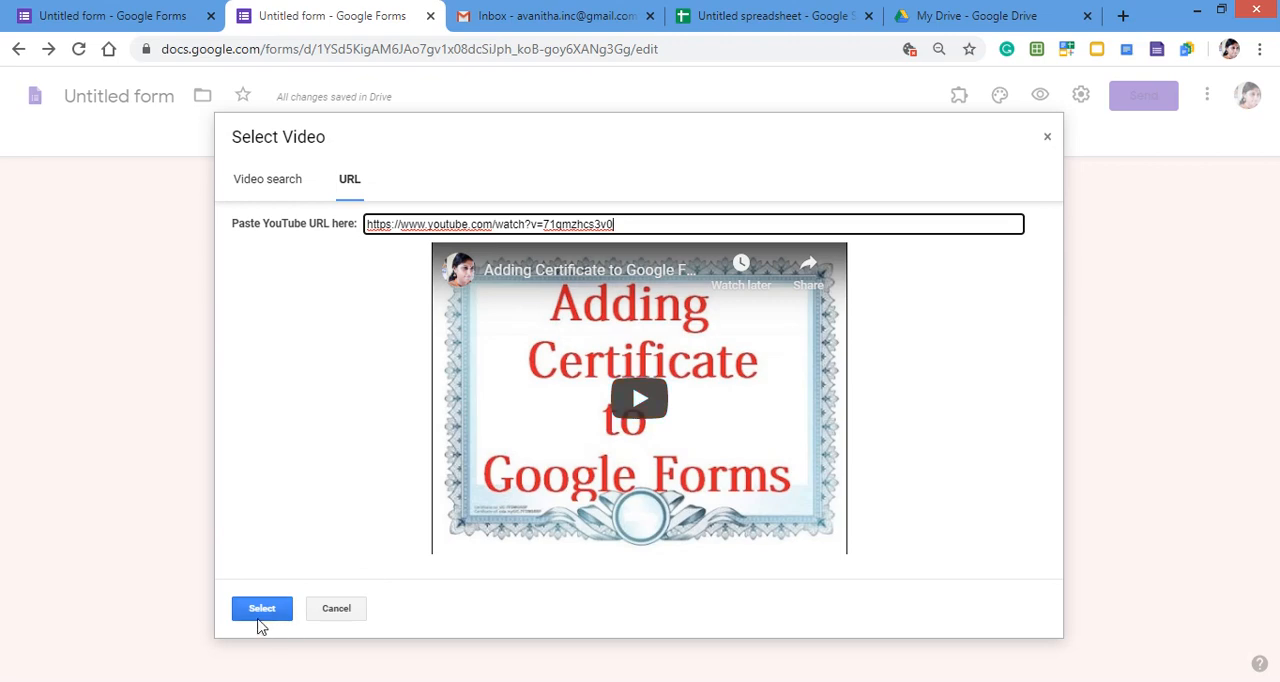
pyautogui.click(261, 610)
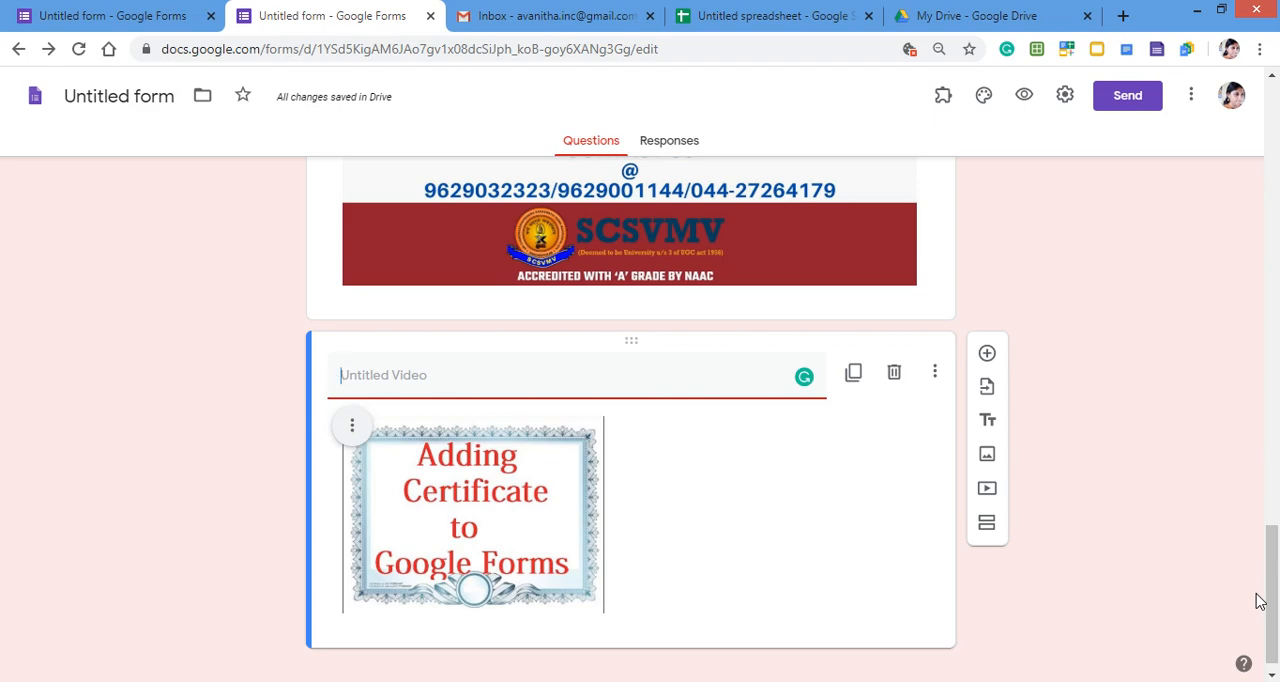
# - Review the form from the bank receipt upload question through section 2's banner image to the inserted video
pyautogui.scroll(5, 1259, 601)
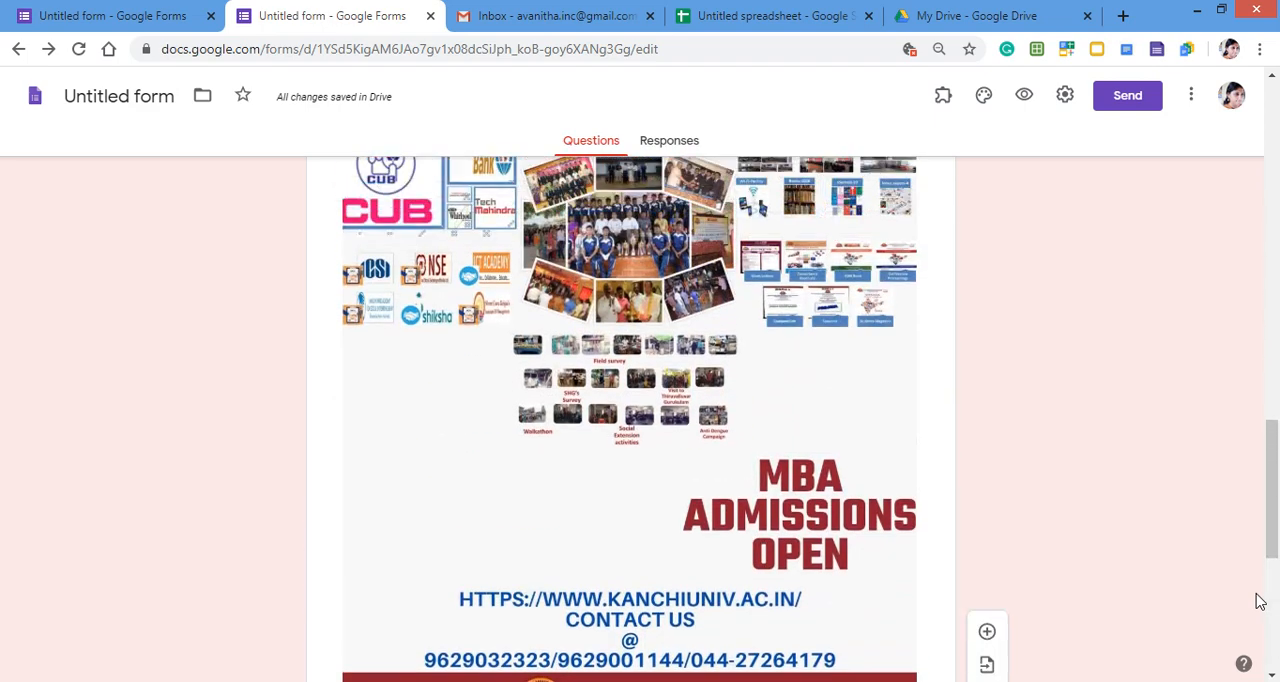
pyautogui.scroll(8, 1259, 601)
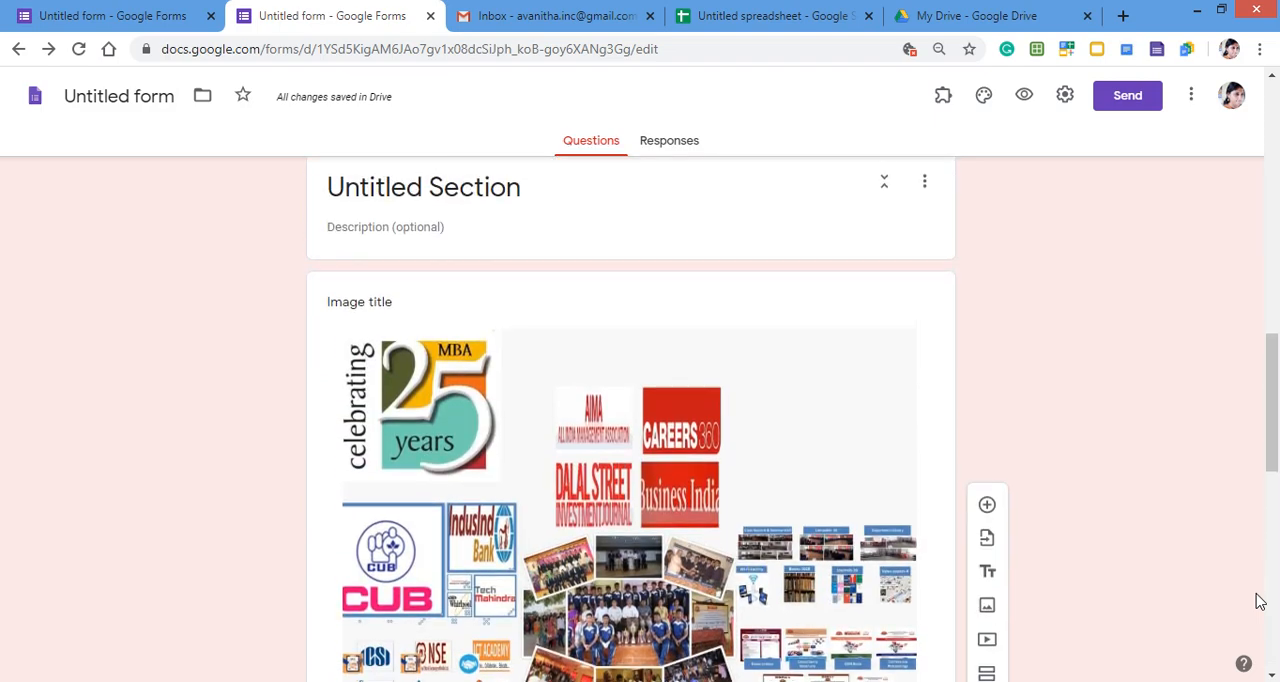
pyautogui.scroll(5, 1259, 601)
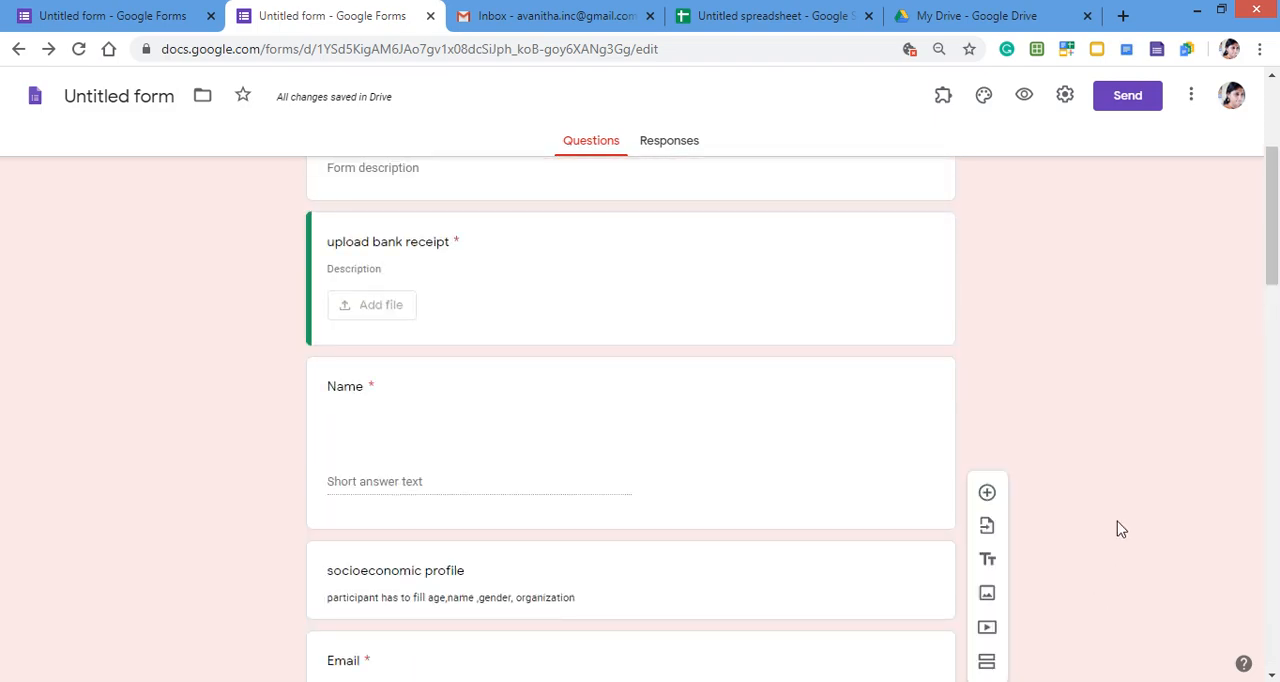
pyautogui.scroll(-8, 1113, 326)
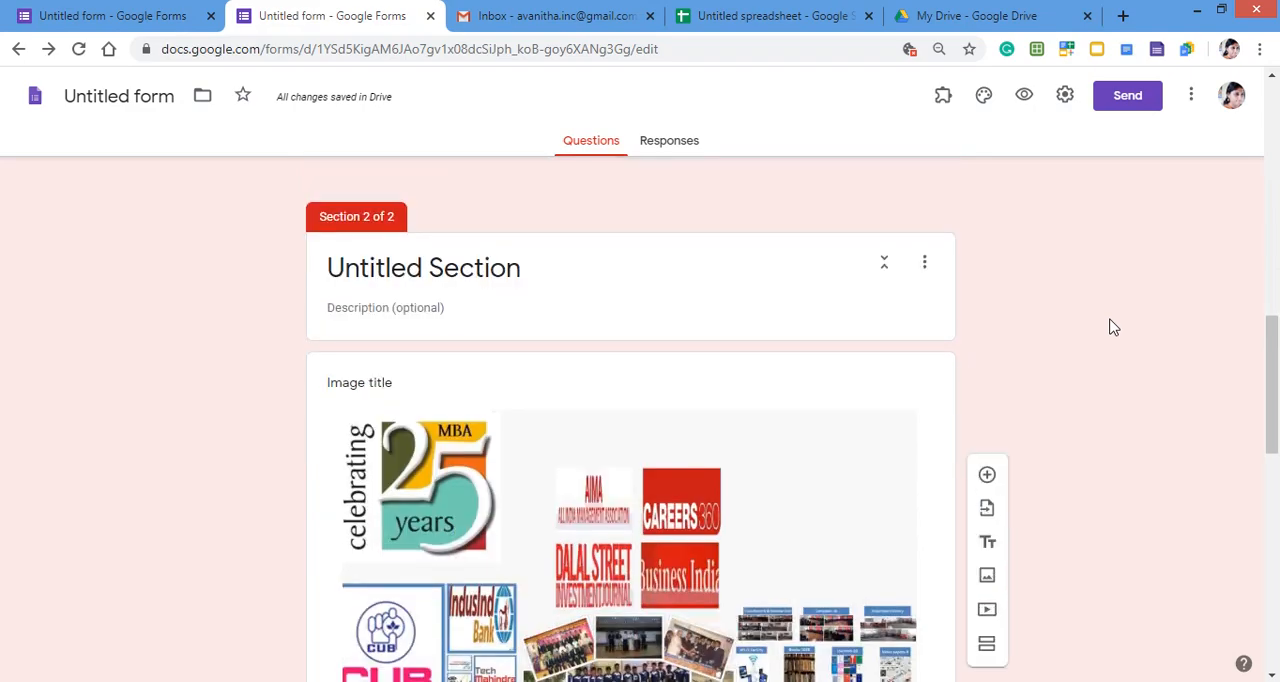
pyautogui.scroll(-5, 1113, 326)
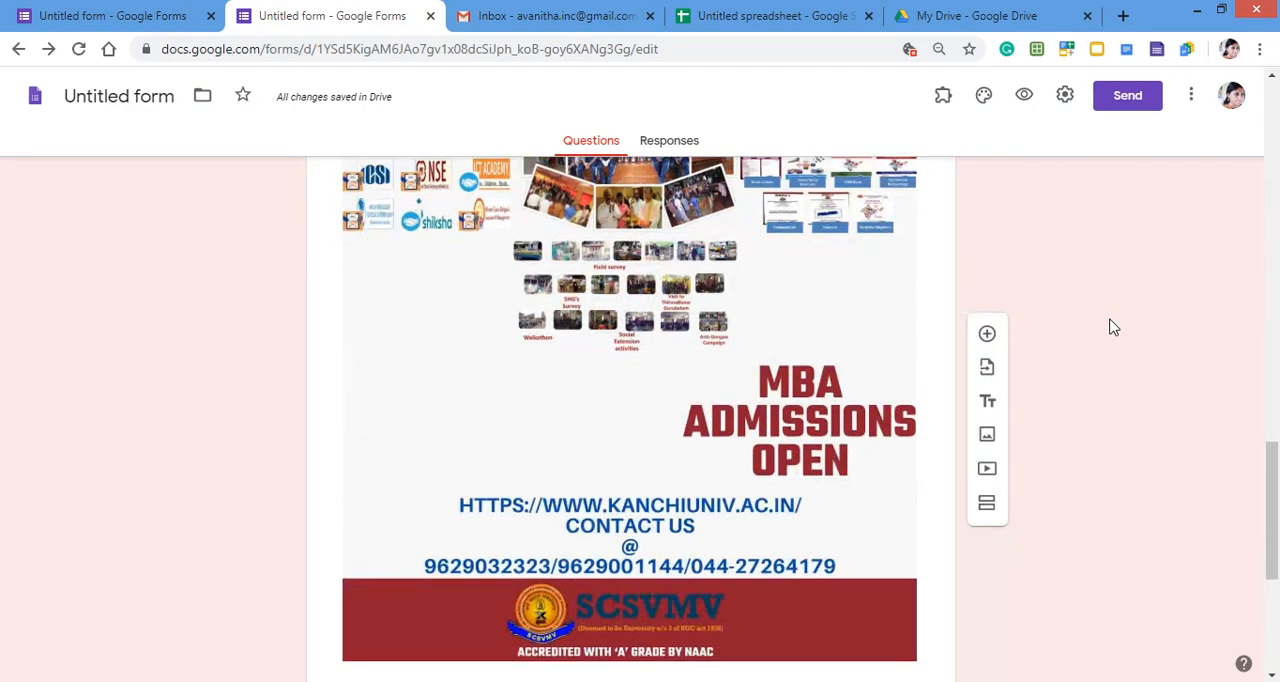
pyautogui.scroll(-2, 643, 400)
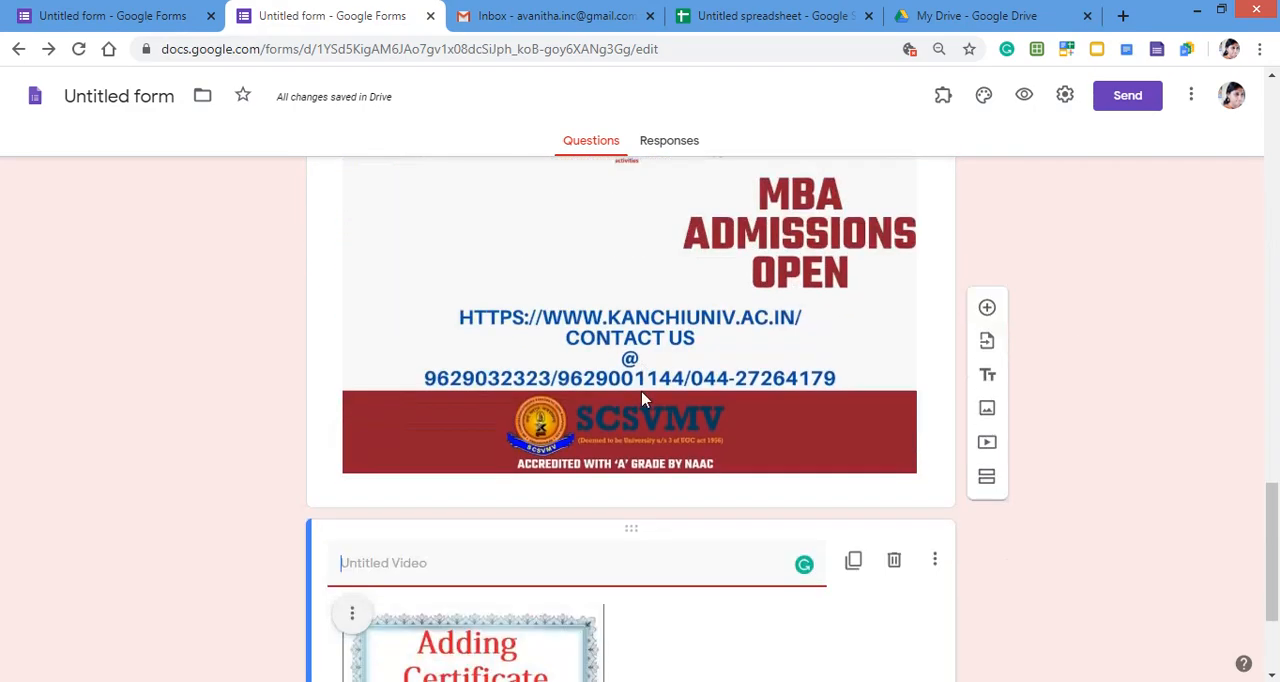
pyautogui.click(704, 560)
pyautogui.scroll(-2, 720, 600)
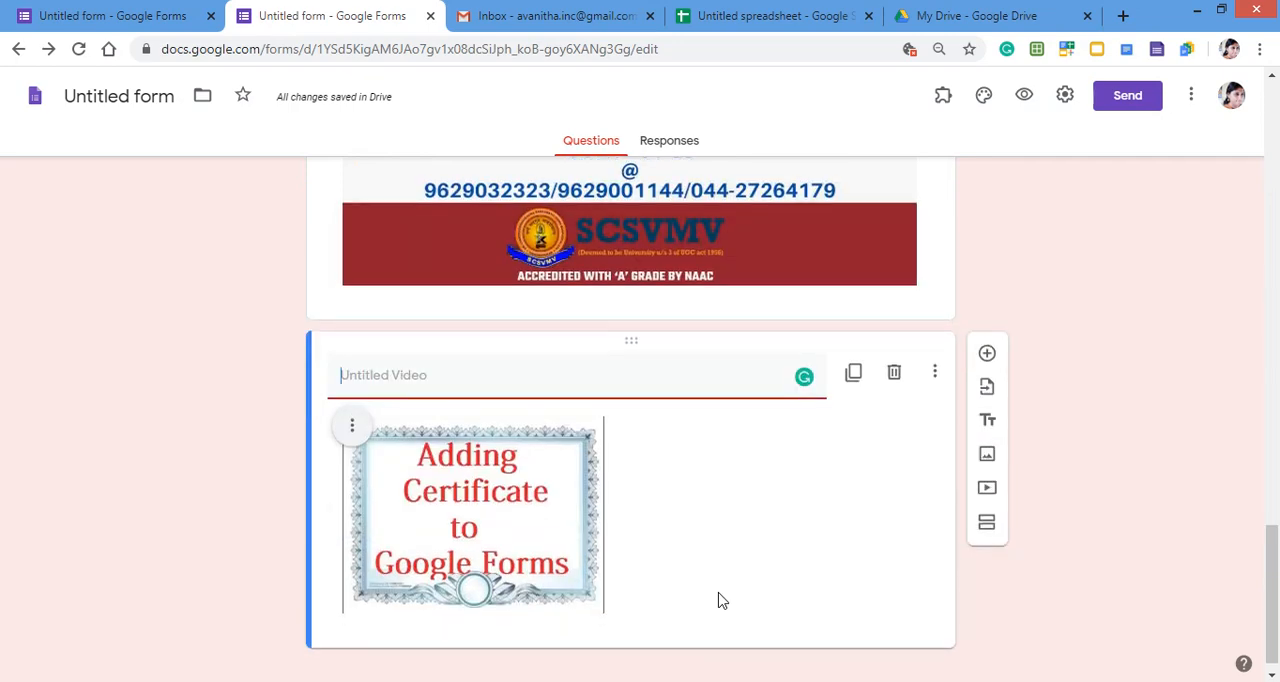